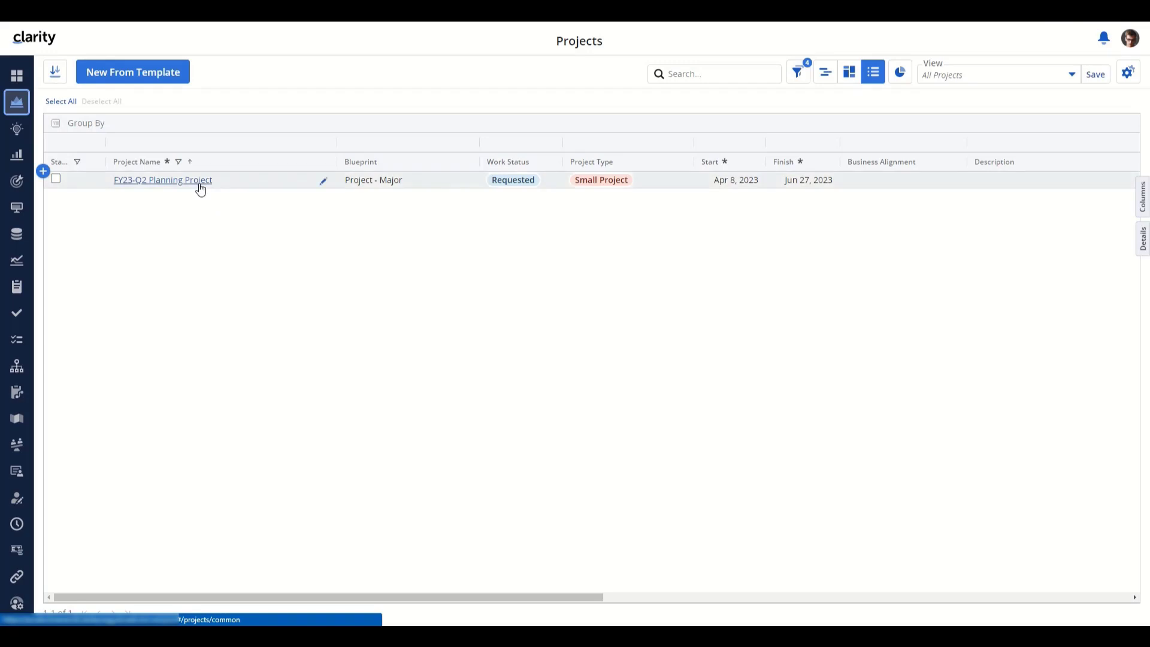
# - Open FY23-Q2 Planning Project's Tasks and show details of task 2.2, Usability and User Acceptance Testing
pyautogui.click(200, 188)
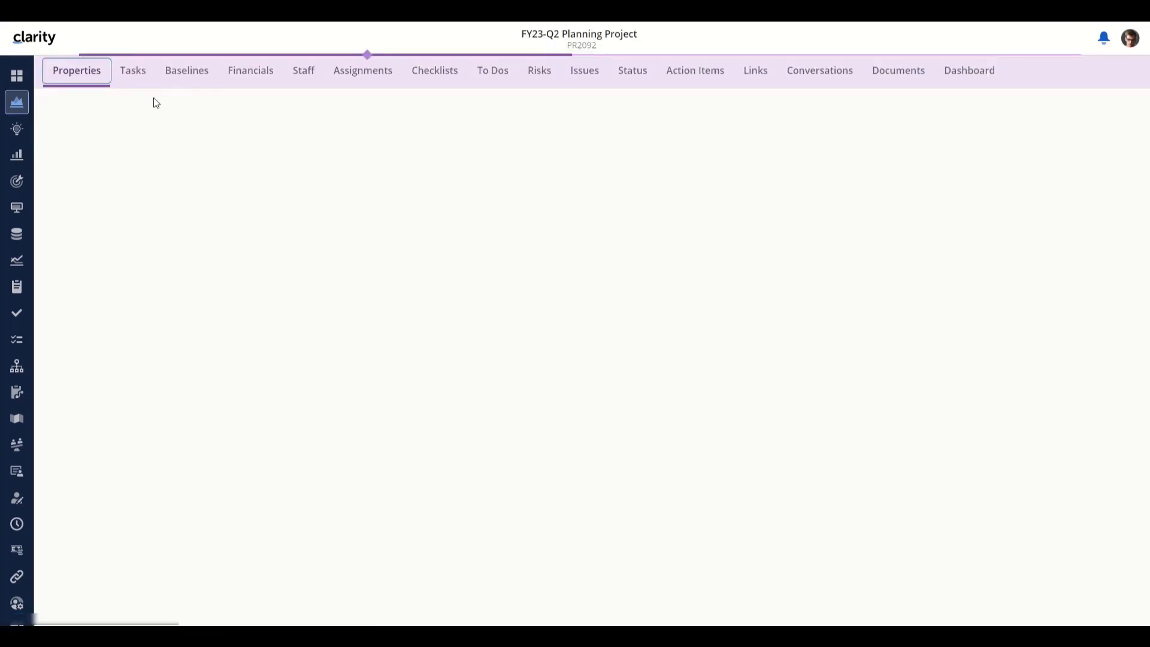
pyautogui.click(142, 77)
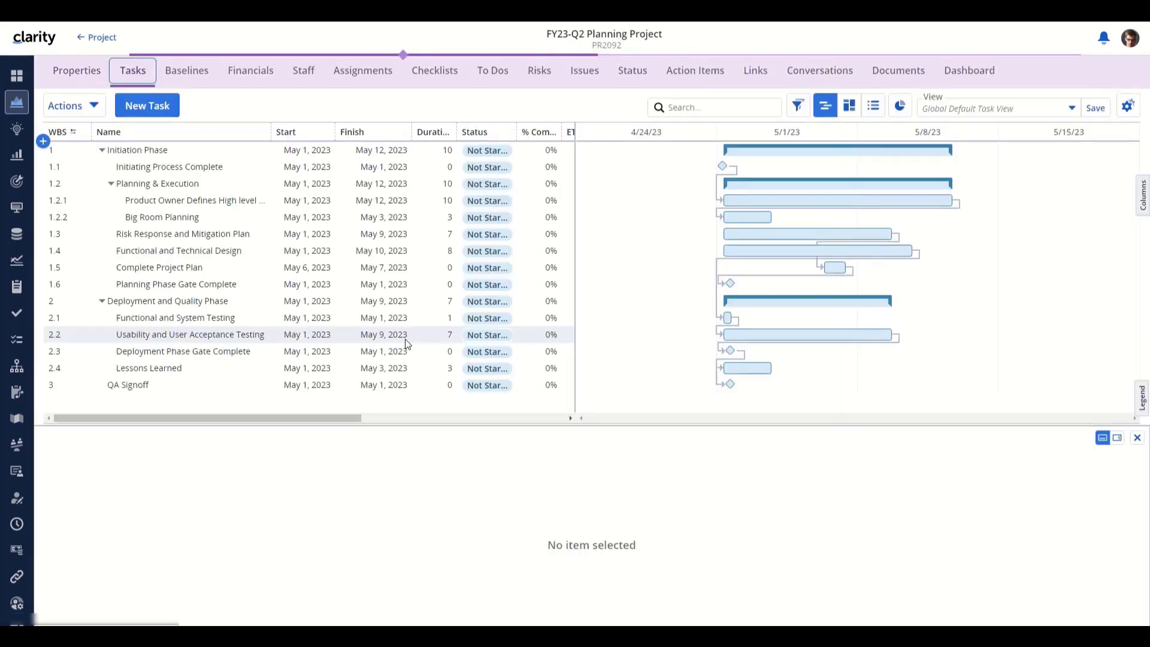
pyautogui.click(405, 337)
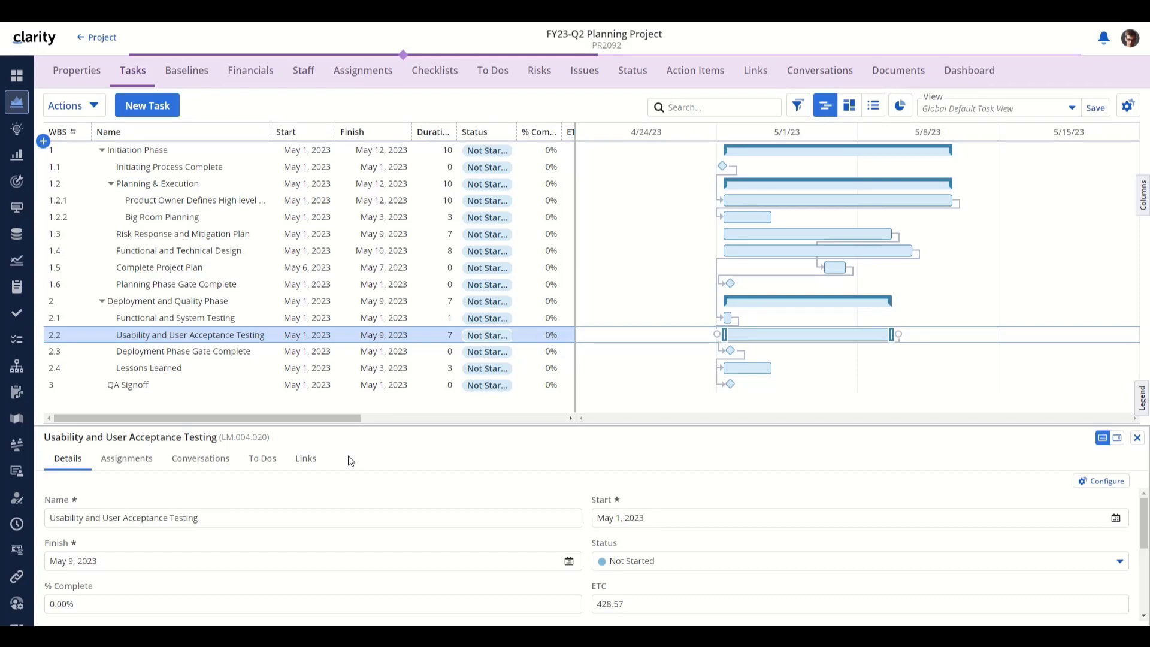
# - Change FY23-Q2 Planning Project's blueprint to Standard Project in the Projects list
pyautogui.click(98, 39)
pyautogui.click(362, 182)
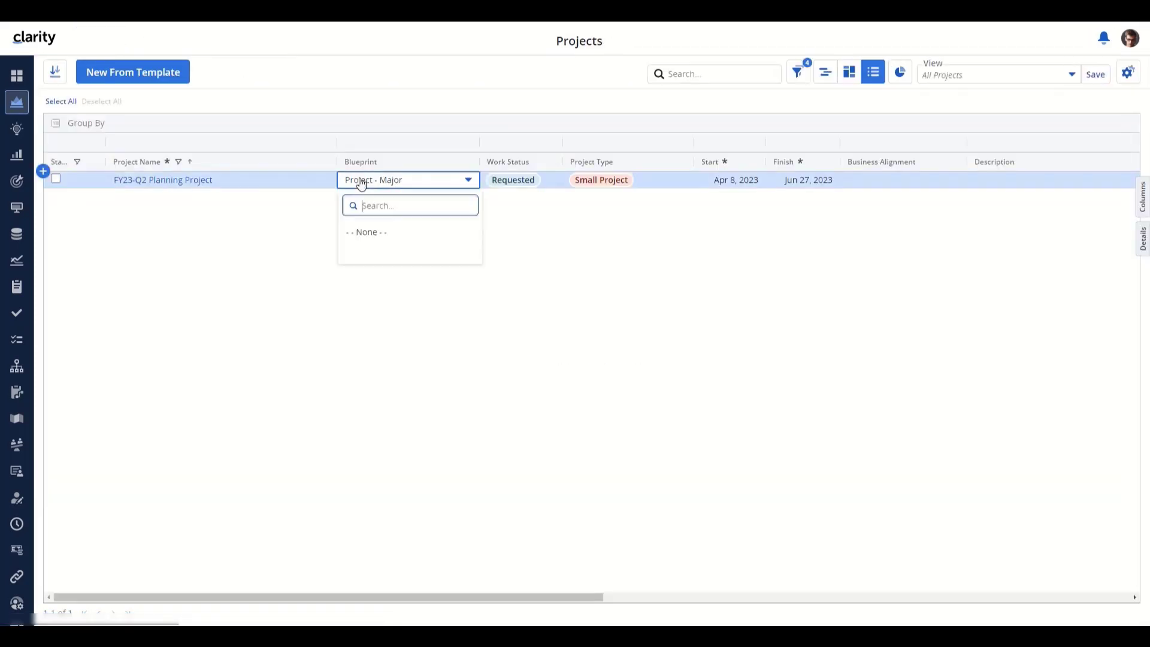
pyautogui.click(396, 377)
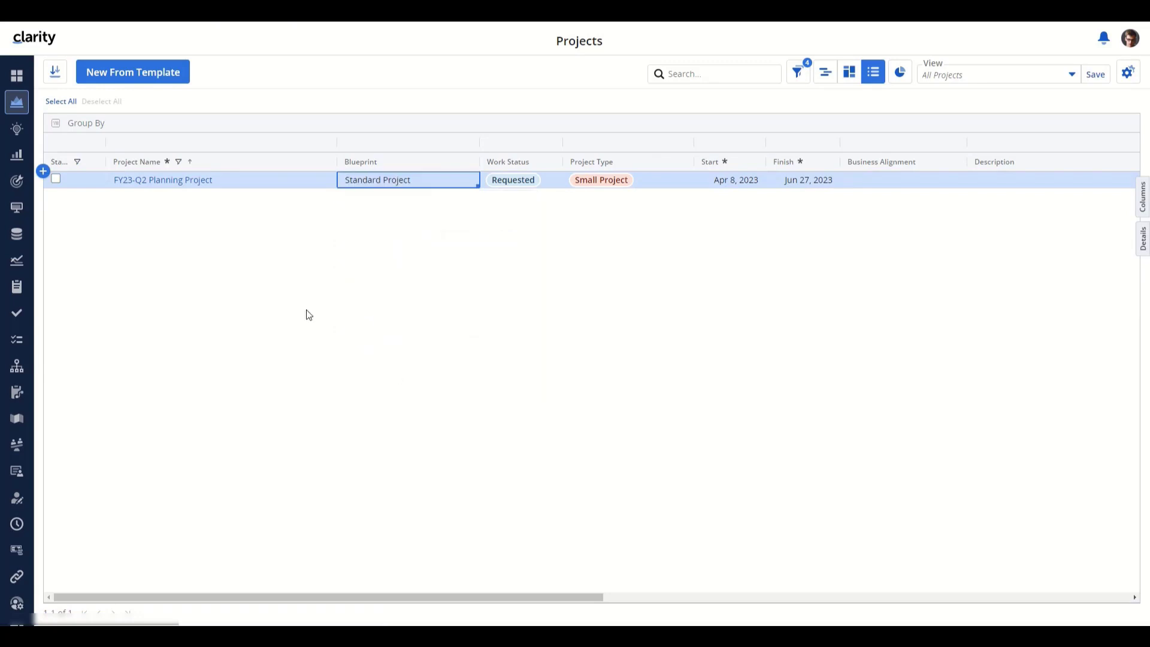
# - Check task 2.2's Dependencies tab in the project's Tasks, then return to Projects
pyautogui.click(119, 183)
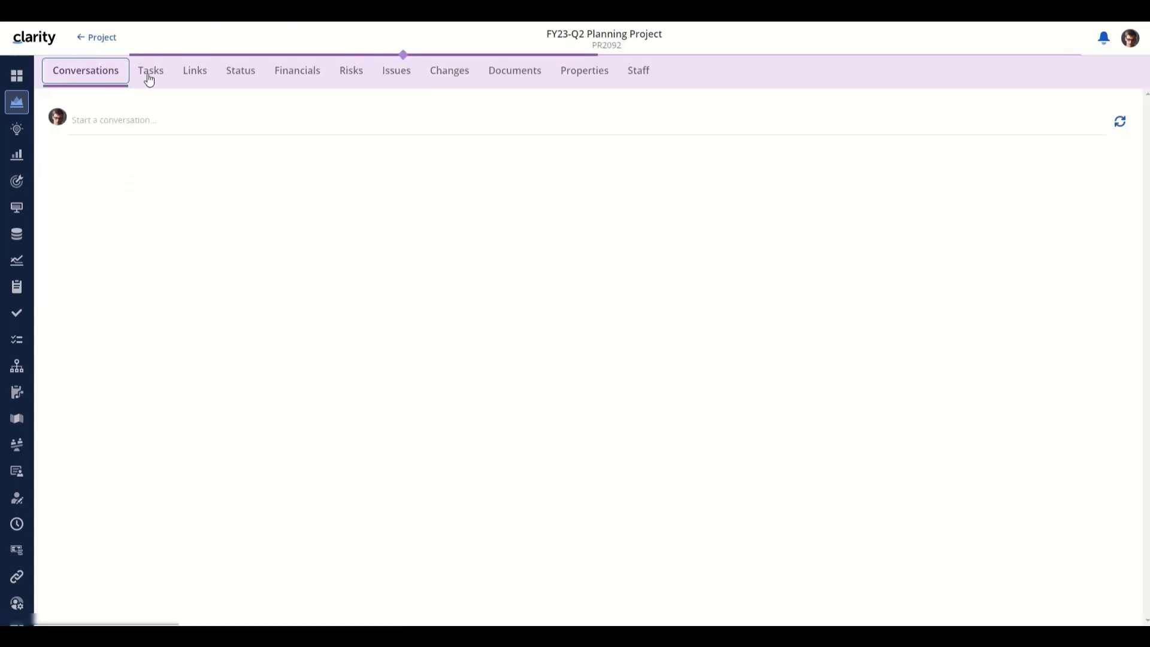
pyautogui.click(147, 74)
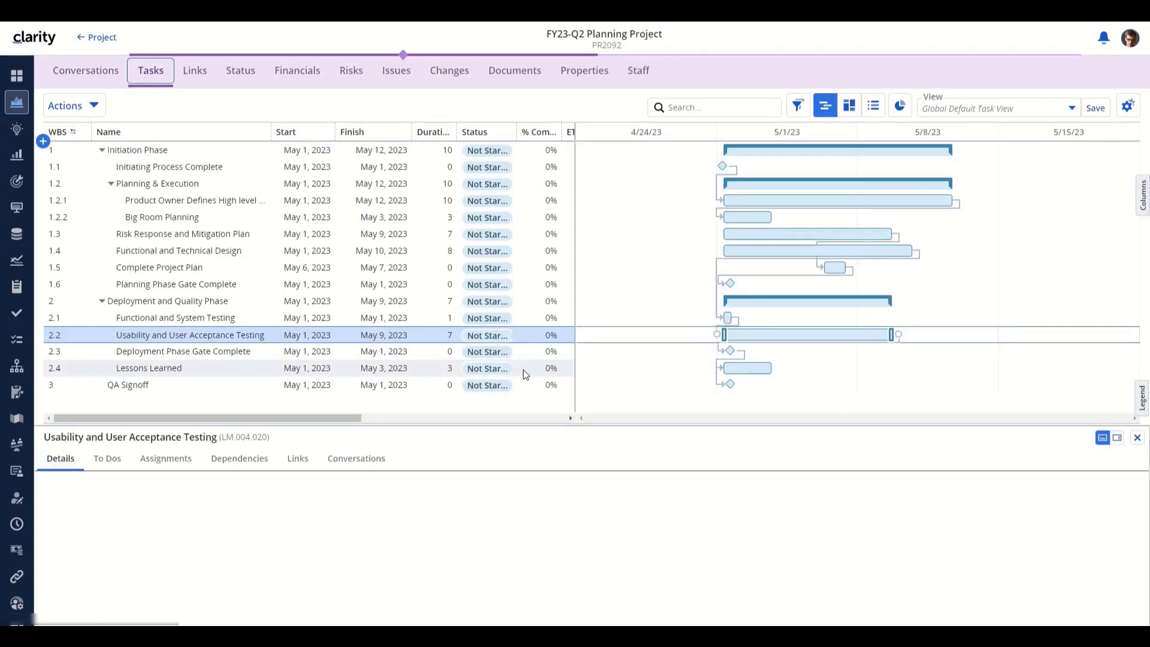
pyautogui.click(243, 463)
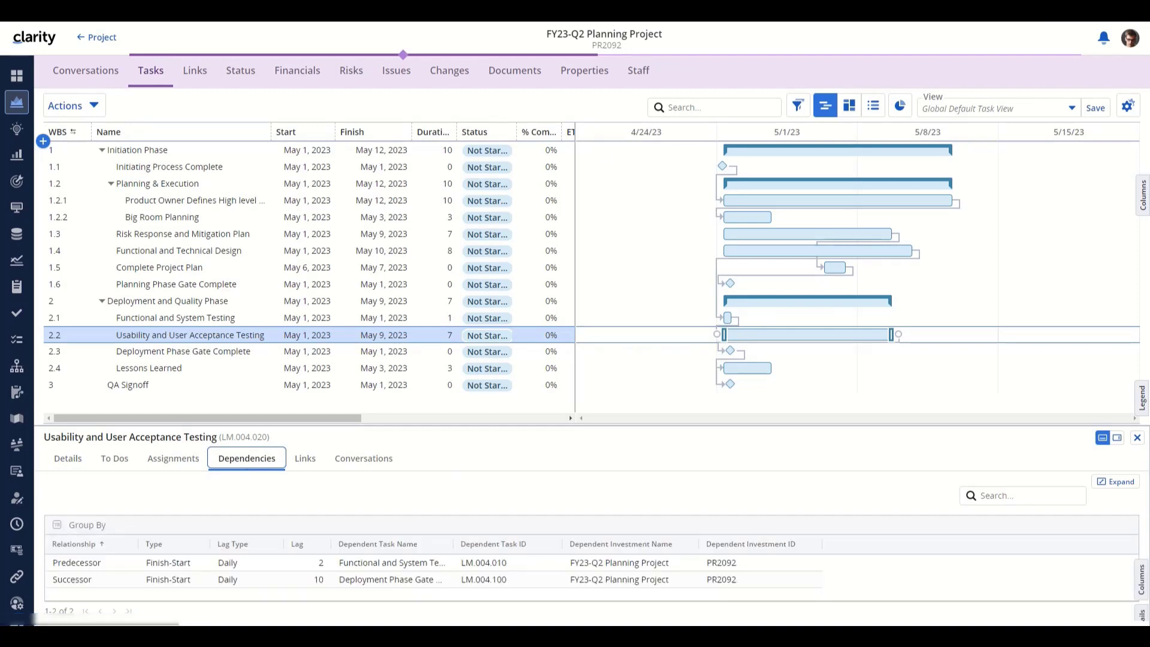
pyautogui.click(100, 40)
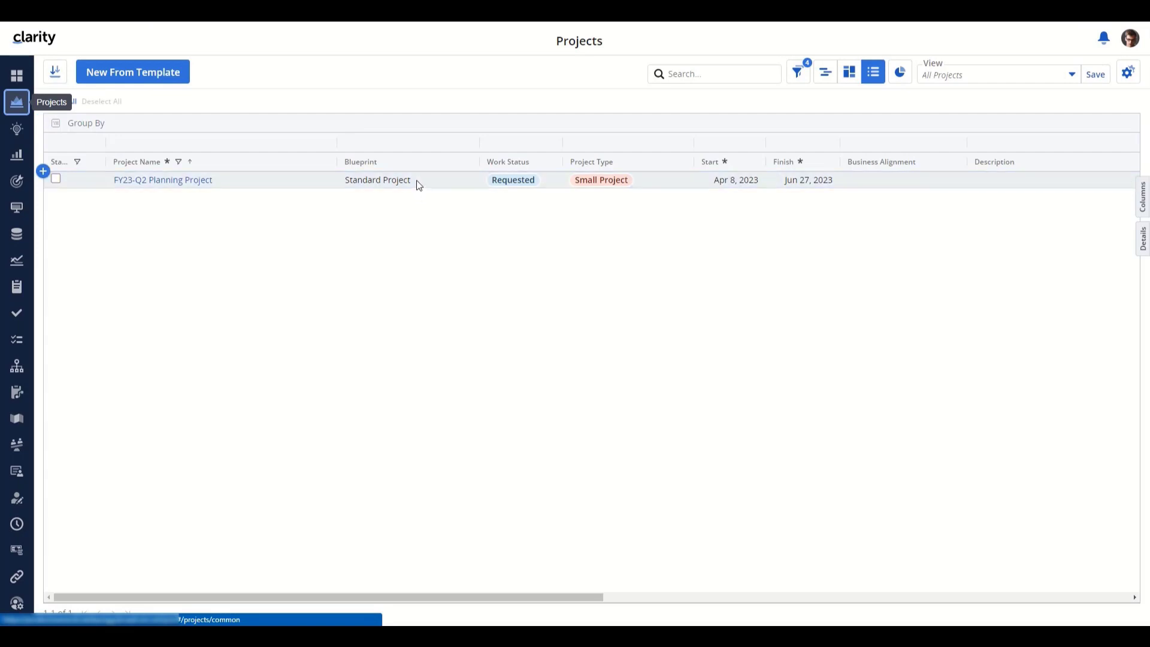
# - Switch FY23-Q2 Planning Project's Blueprint cell from Standard Project to Project - Major
pyautogui.click(419, 183)
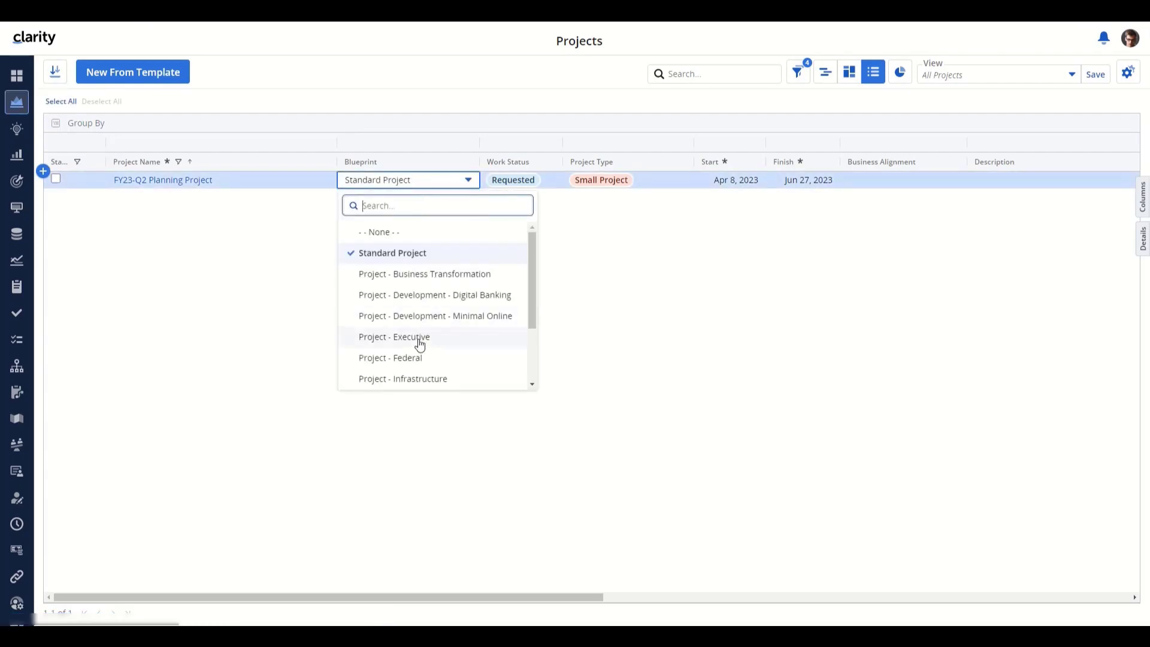
pyautogui.scroll(-1, 423, 330)
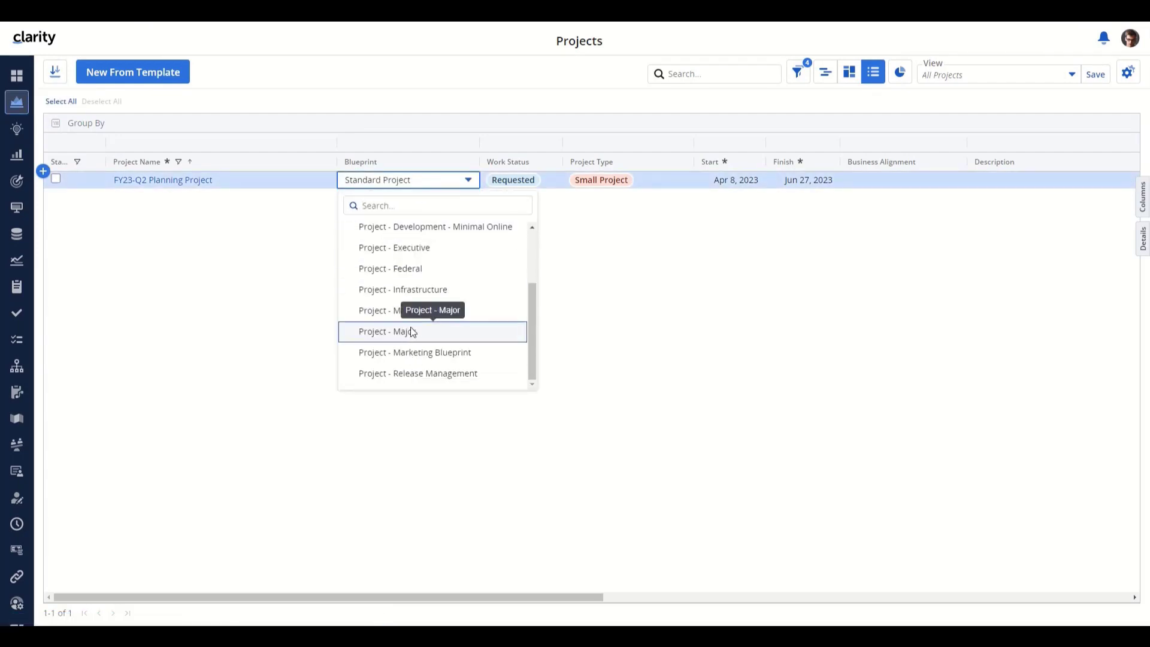
pyautogui.click(412, 331)
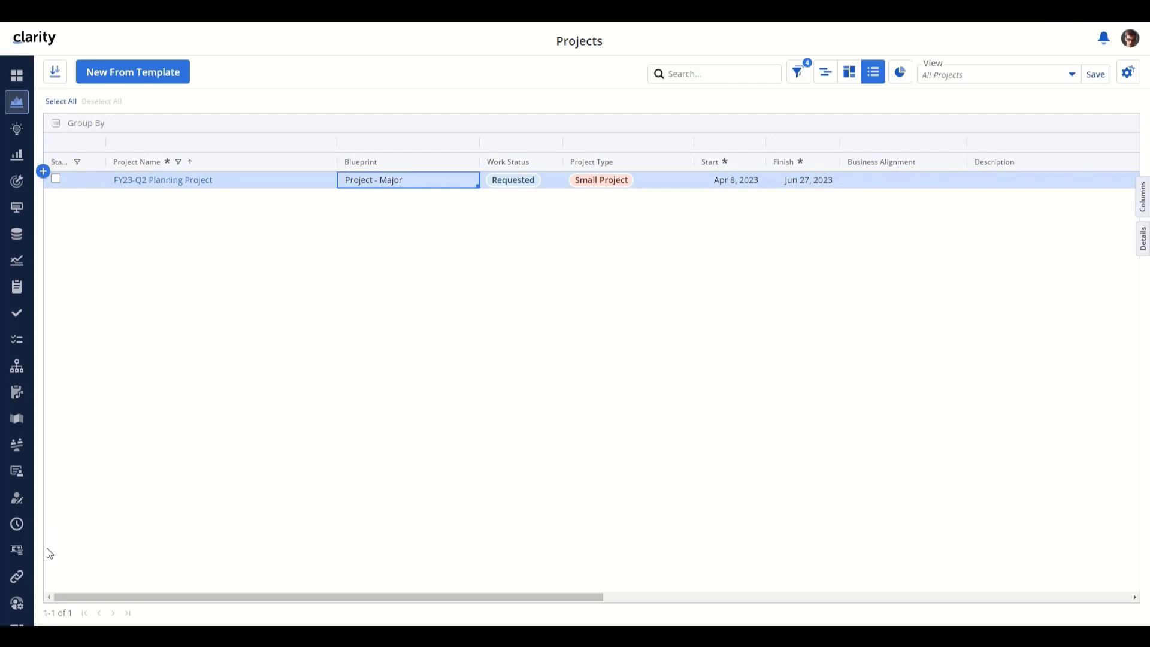
# - Add a Dependencies module to the Project - Major blueprint's task pages and publish it
pyautogui.click(17, 602)
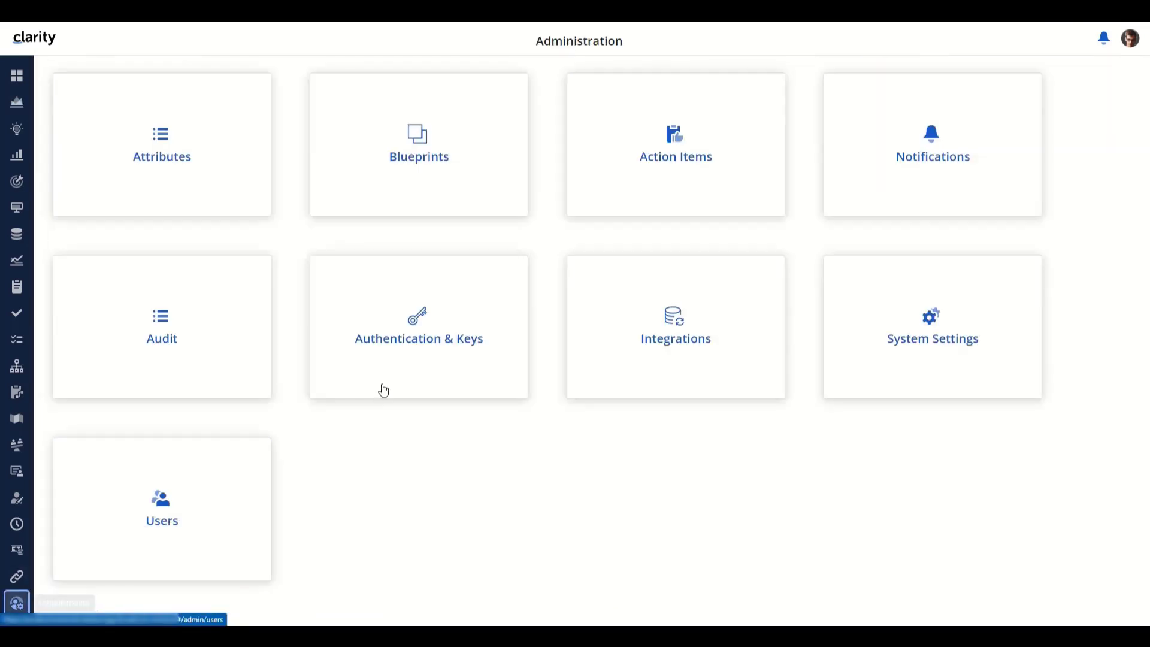
pyautogui.click(438, 159)
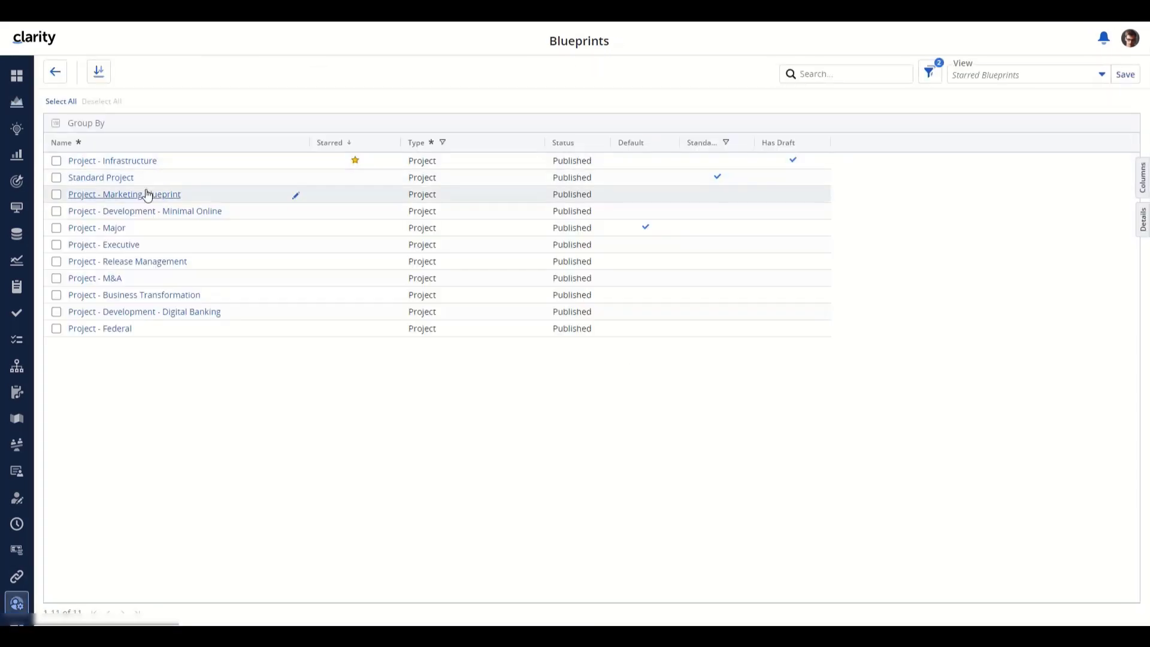
pyautogui.click(107, 228)
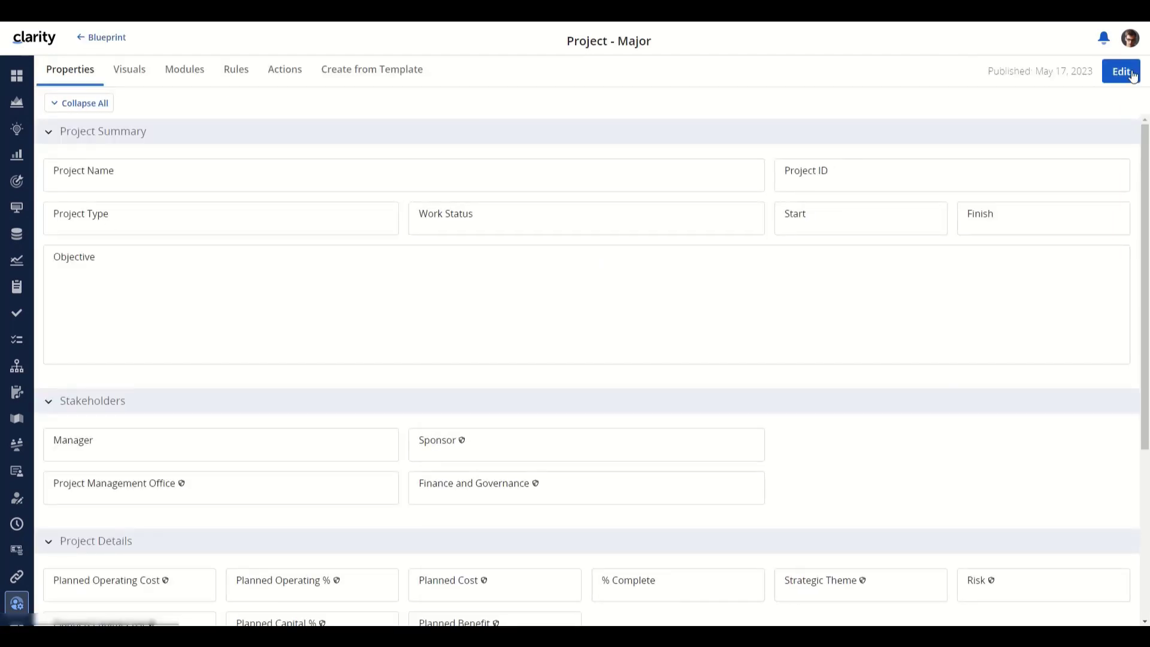
pyautogui.click(1120, 71)
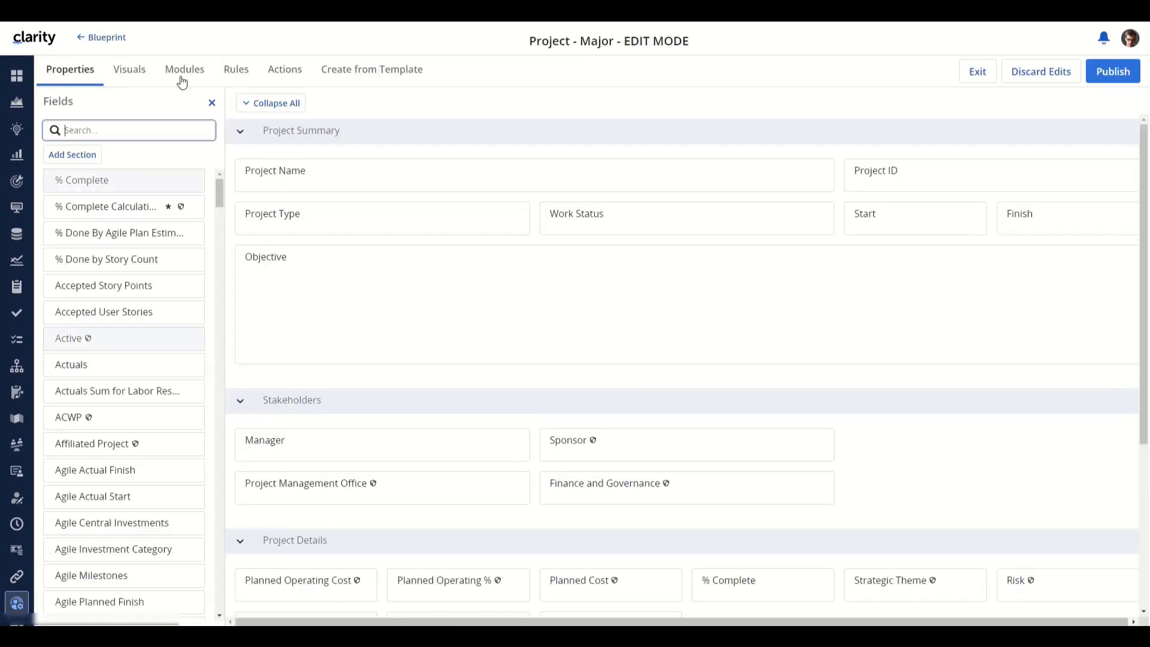
pyautogui.click(181, 81)
pyautogui.click(366, 142)
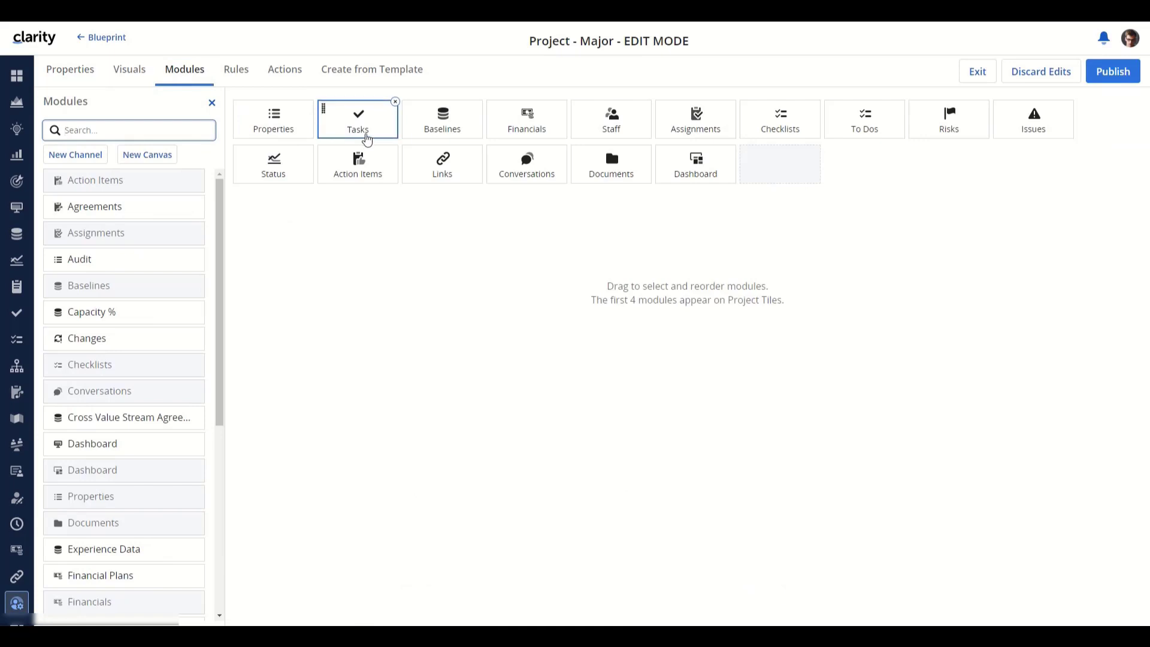
pyautogui.click(303, 400)
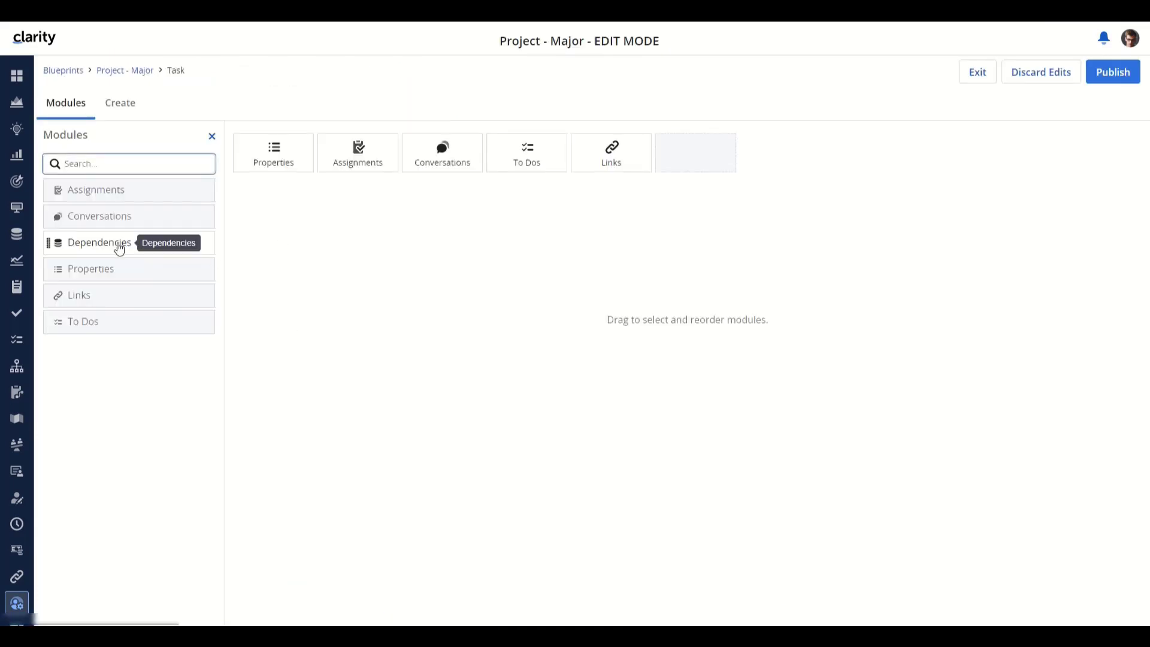
pyautogui.moveTo(119, 248); pyautogui.dragTo(429, 161)
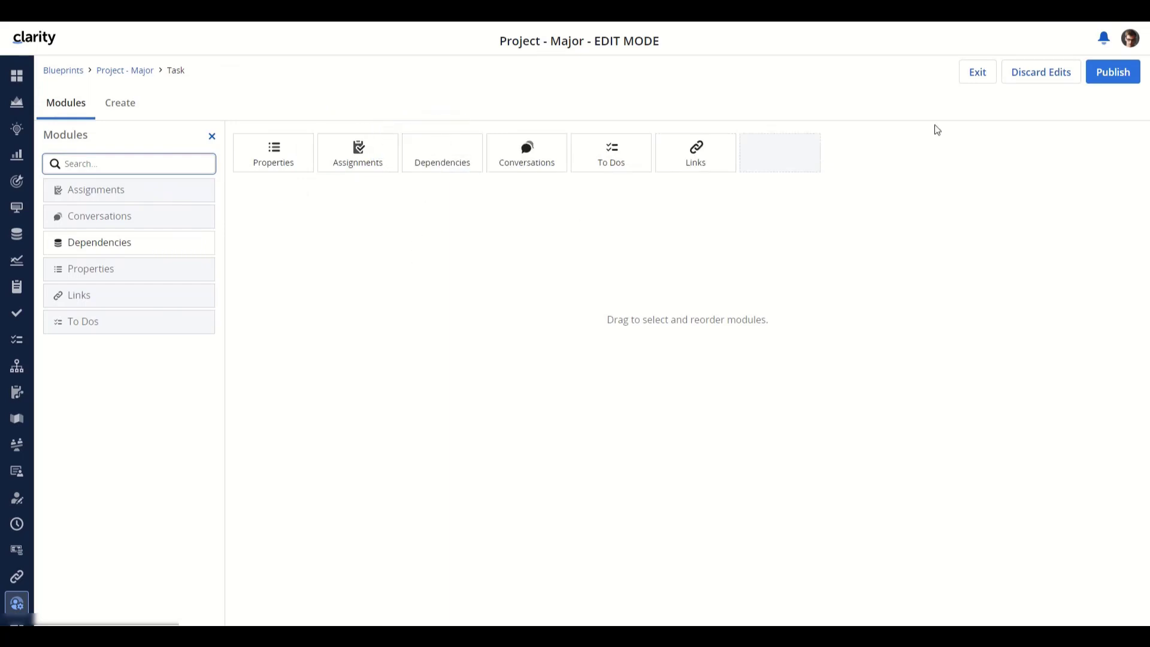
pyautogui.click(1105, 79)
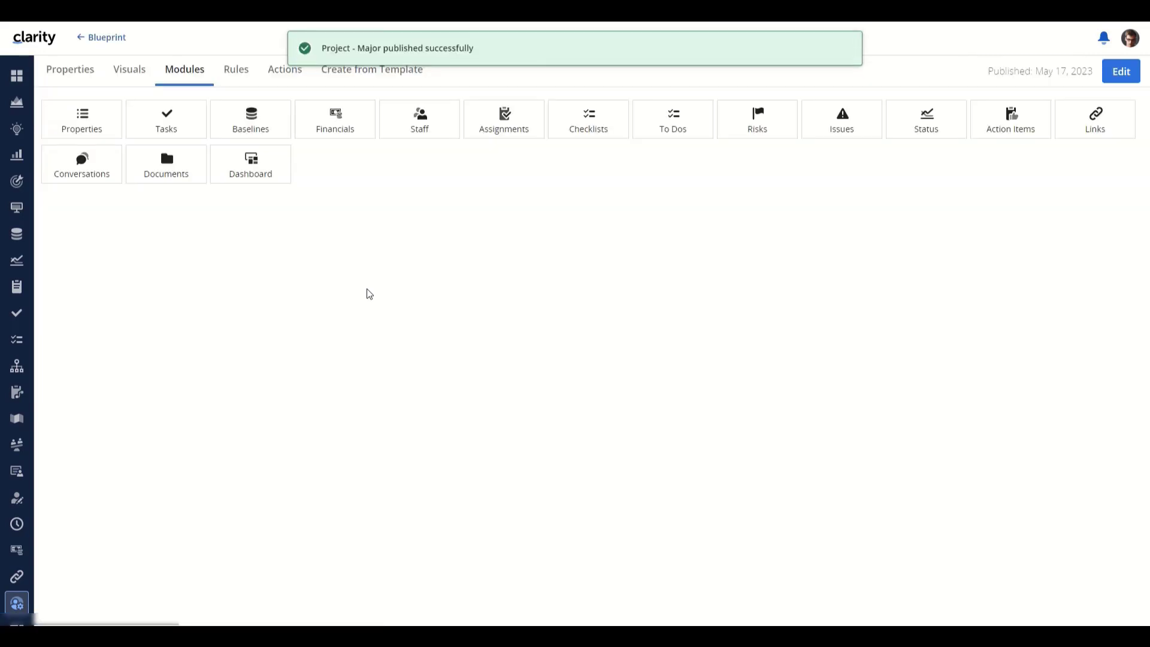
# - Reopen FY23-Q2 Planning Project's Tasks and view task 2.2's Dependencies with lags
pyautogui.click(16, 102)
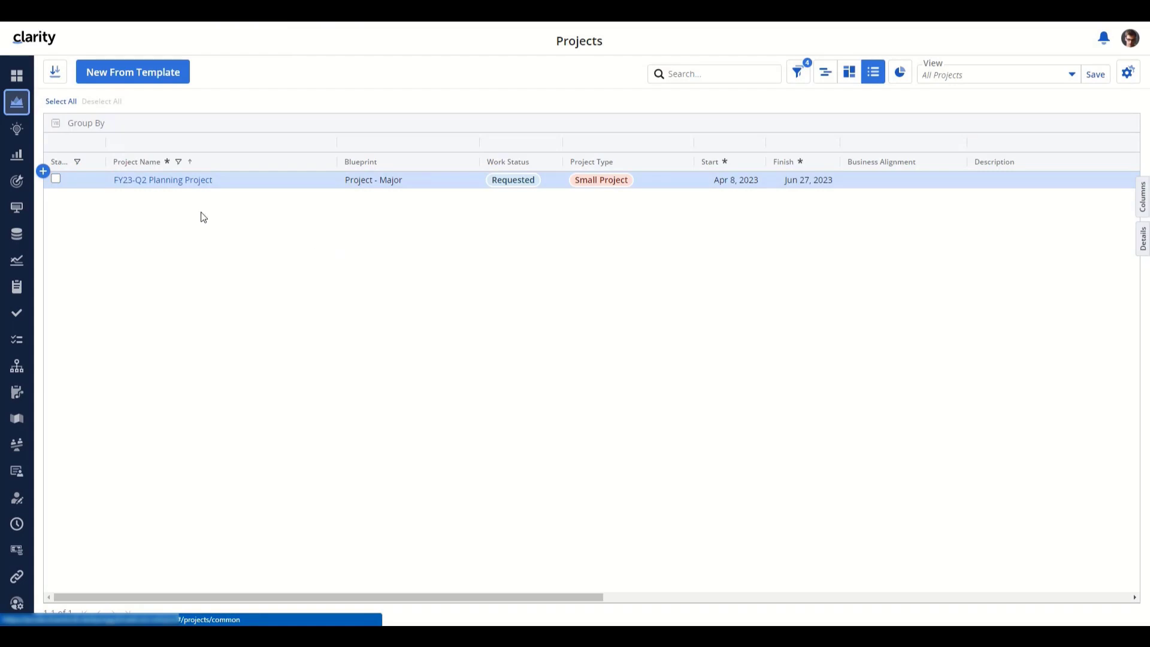
pyautogui.click(182, 184)
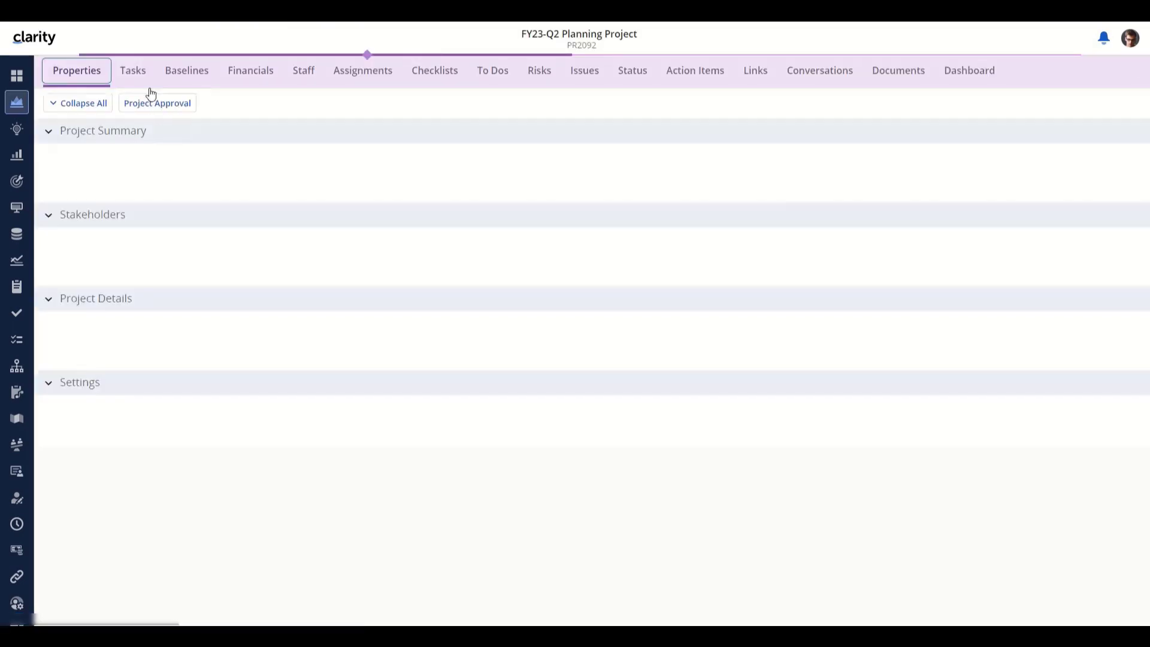
pyautogui.click(133, 72)
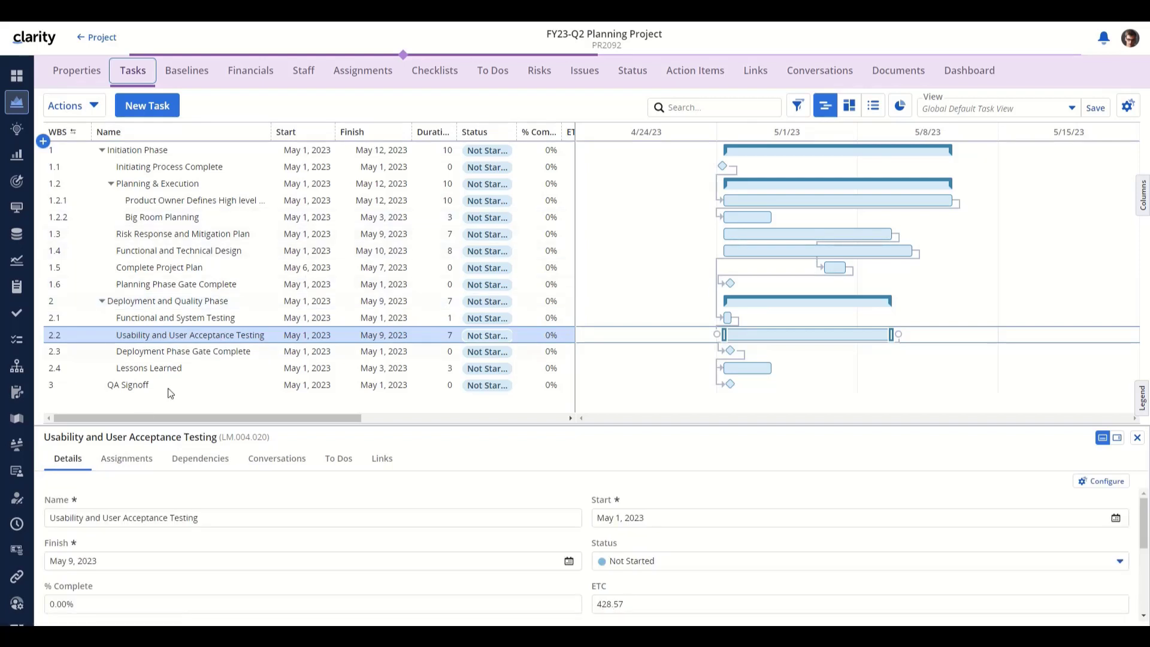
pyautogui.click(217, 460)
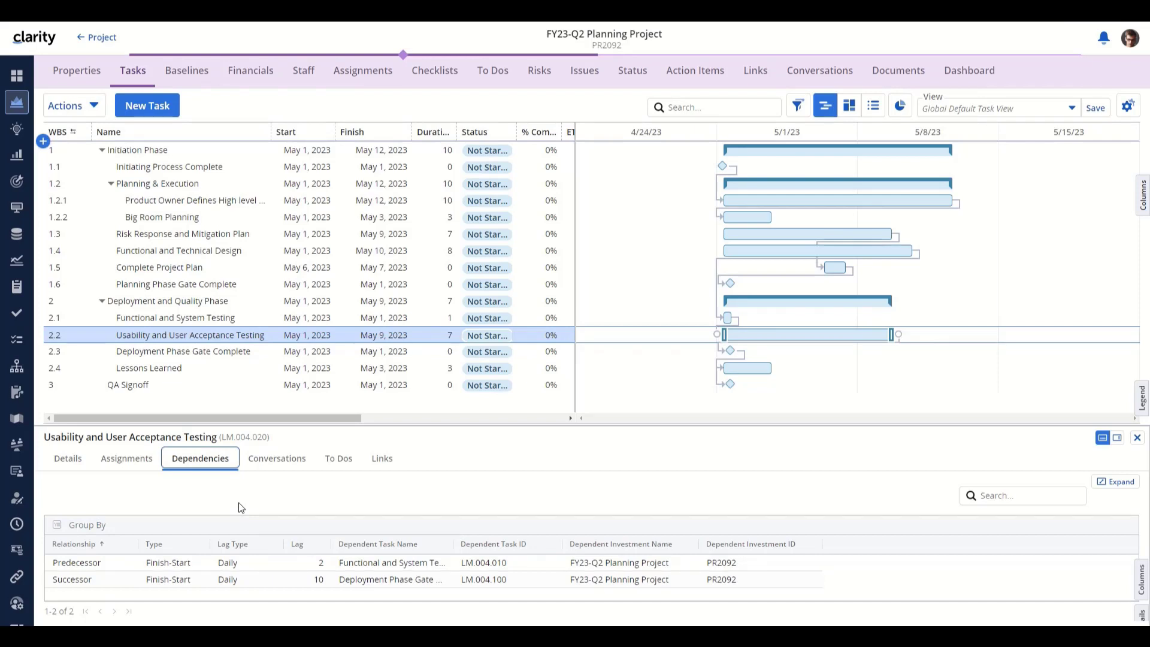
# - Set the predecessor lag to 2 Daily and change the successor lag from 10 to -5
pyautogui.click(256, 568)
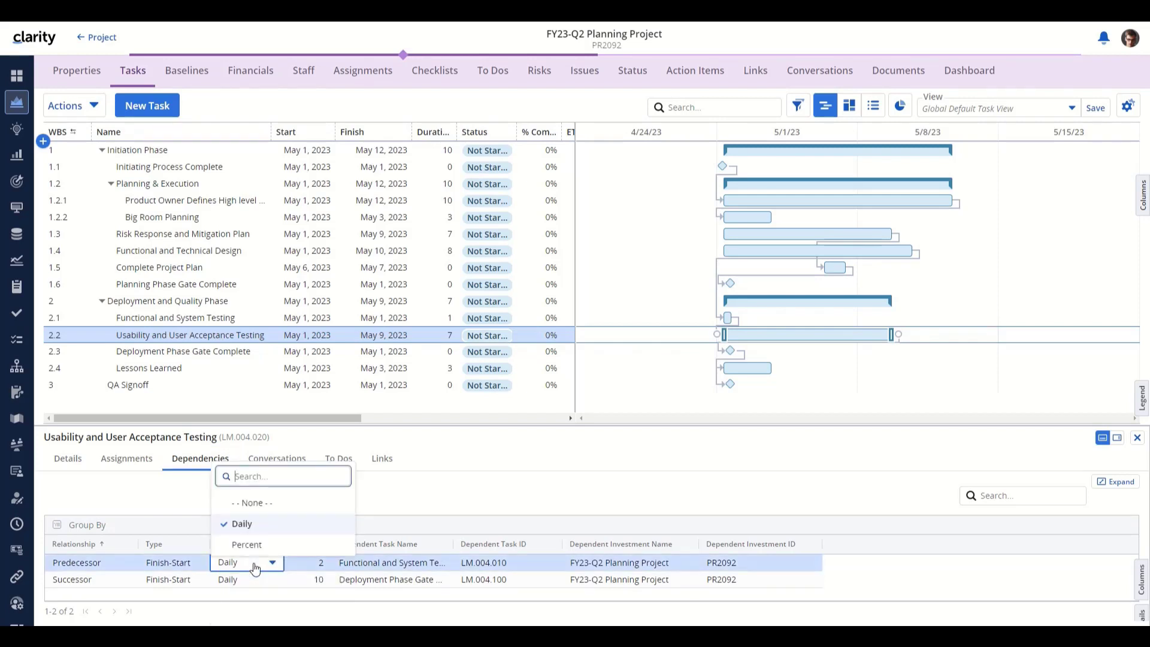
pyautogui.click(416, 497)
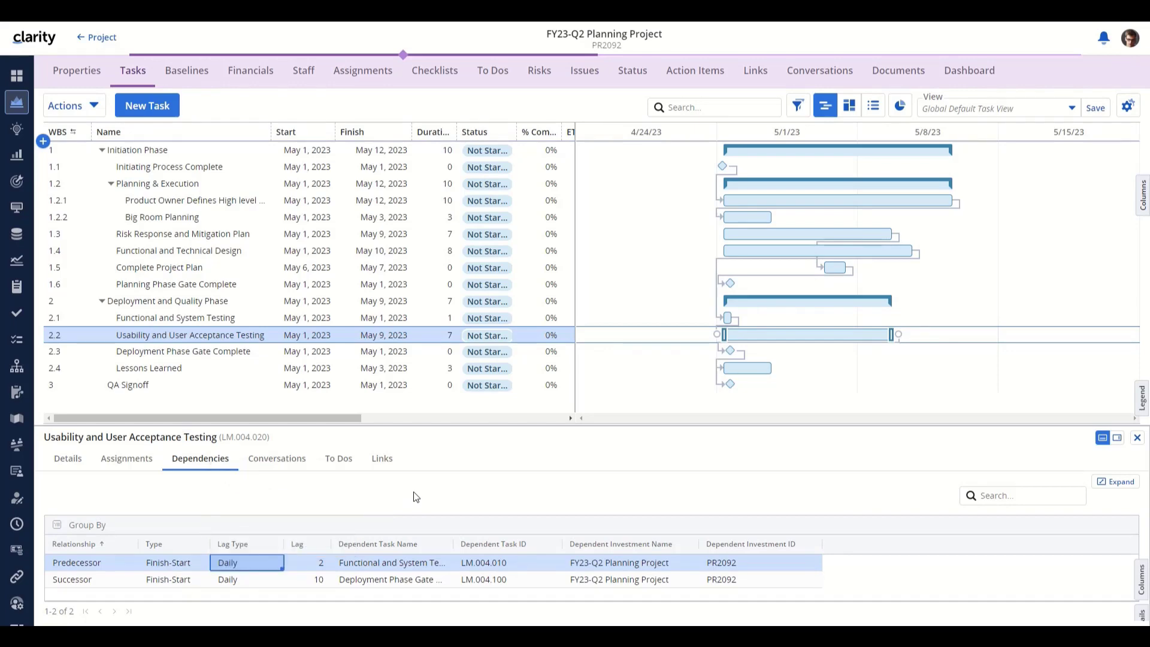
pyautogui.click(325, 568)
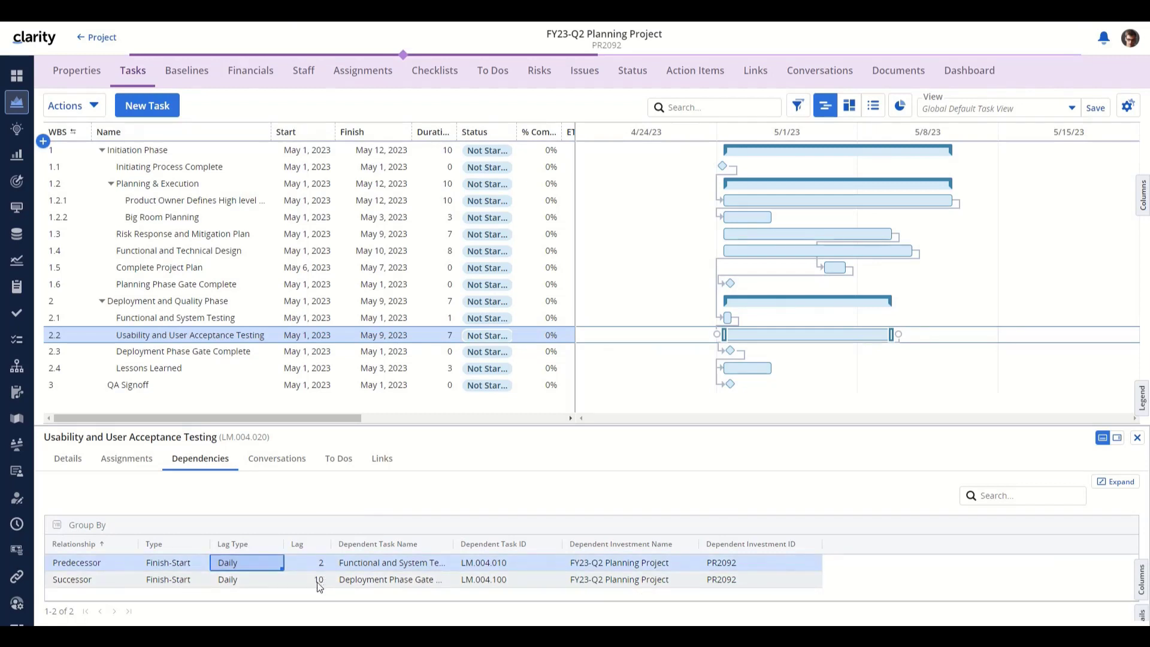
pyautogui.click(319, 585)
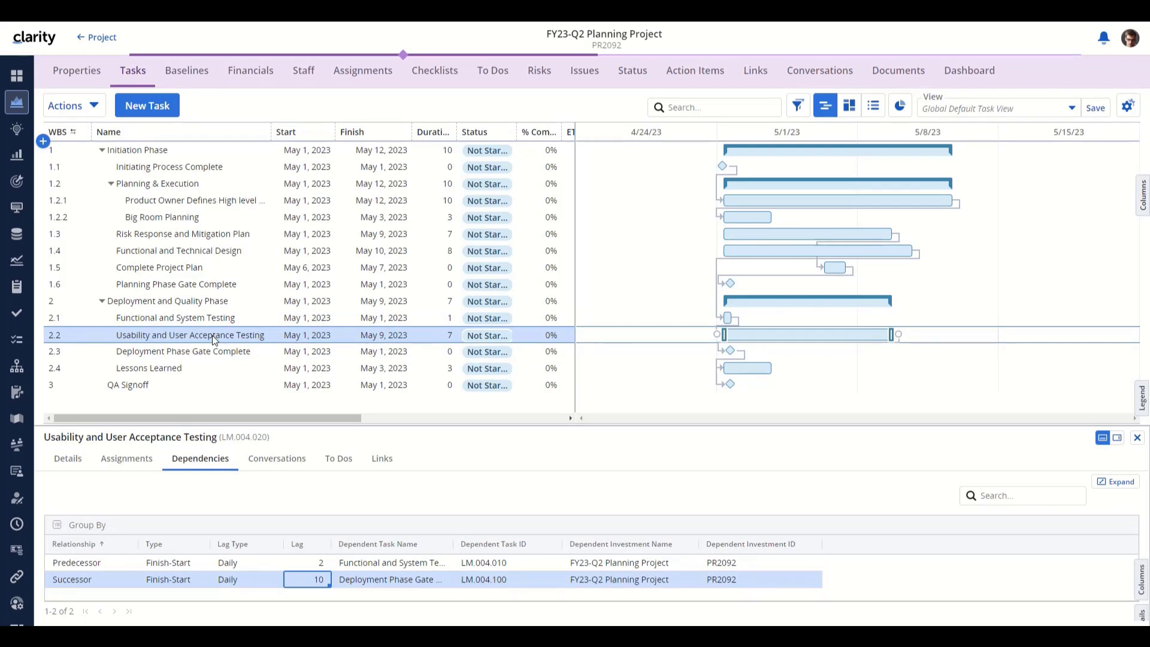
pyautogui.click(322, 585)
pyautogui.click(321, 581)
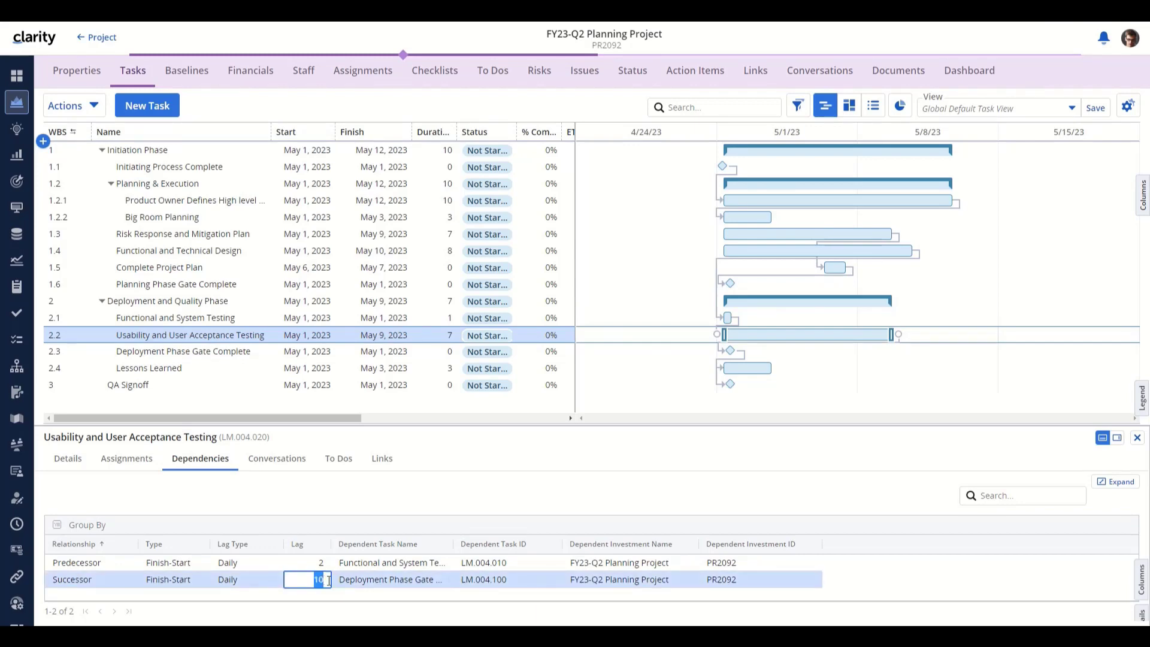
pyautogui.write('-5')
pyautogui.click(522, 496)
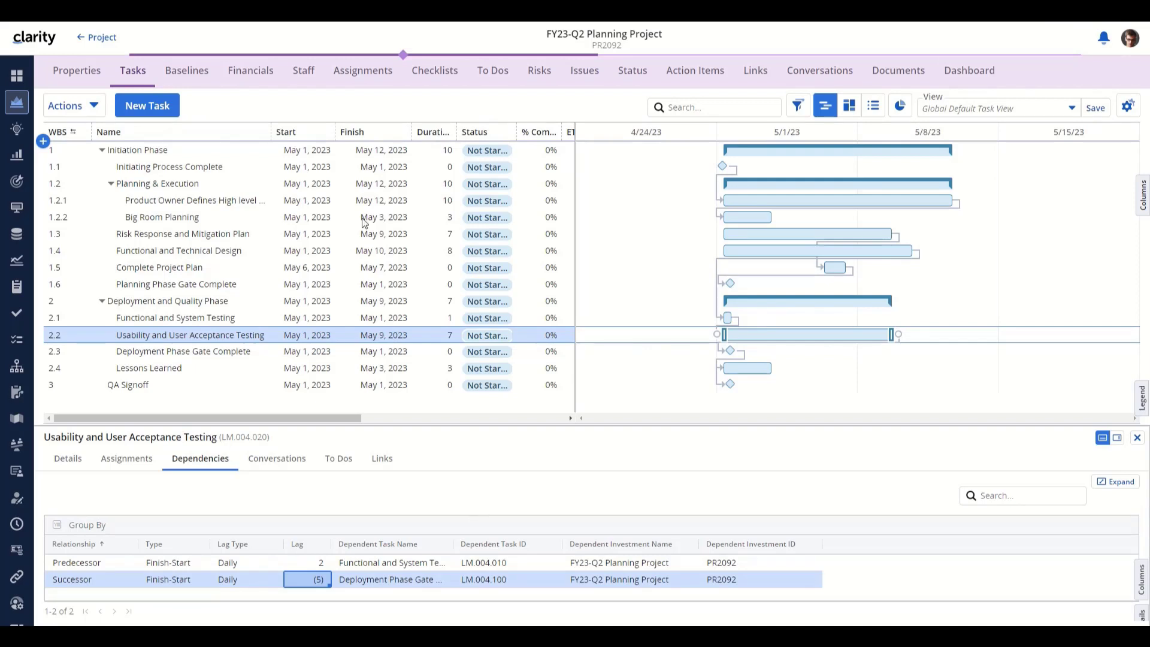
# - Create a tentative schedule with autoschedule date Jun 5, 2023 and run Autoschedule
pyautogui.click(95, 106)
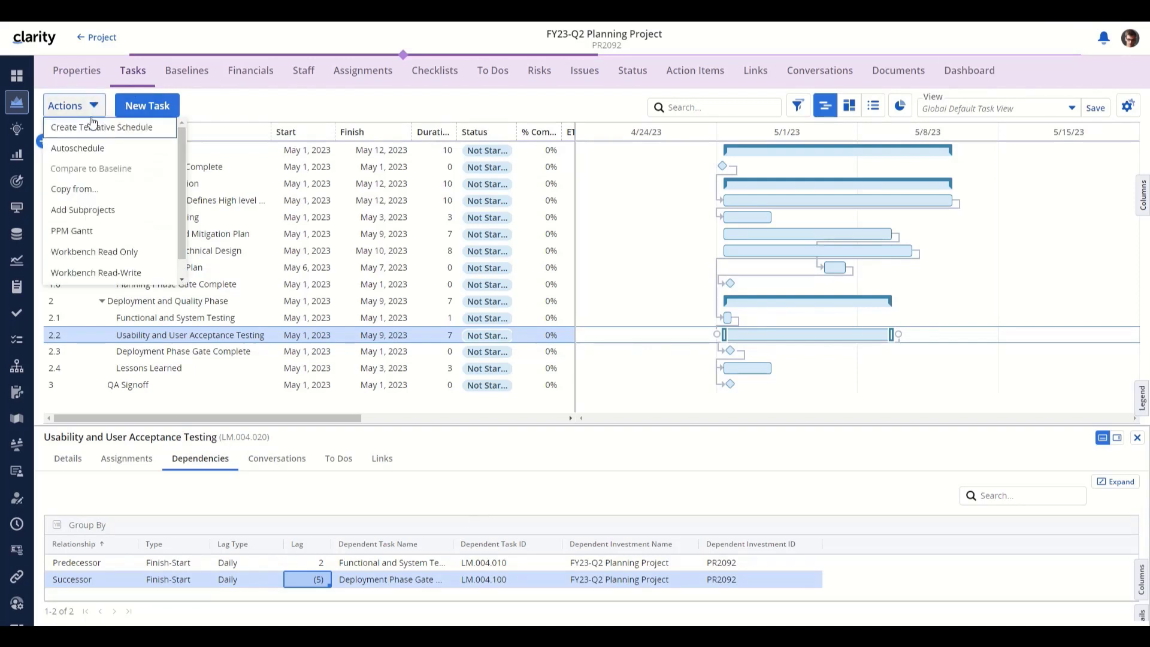
pyautogui.click(80, 144)
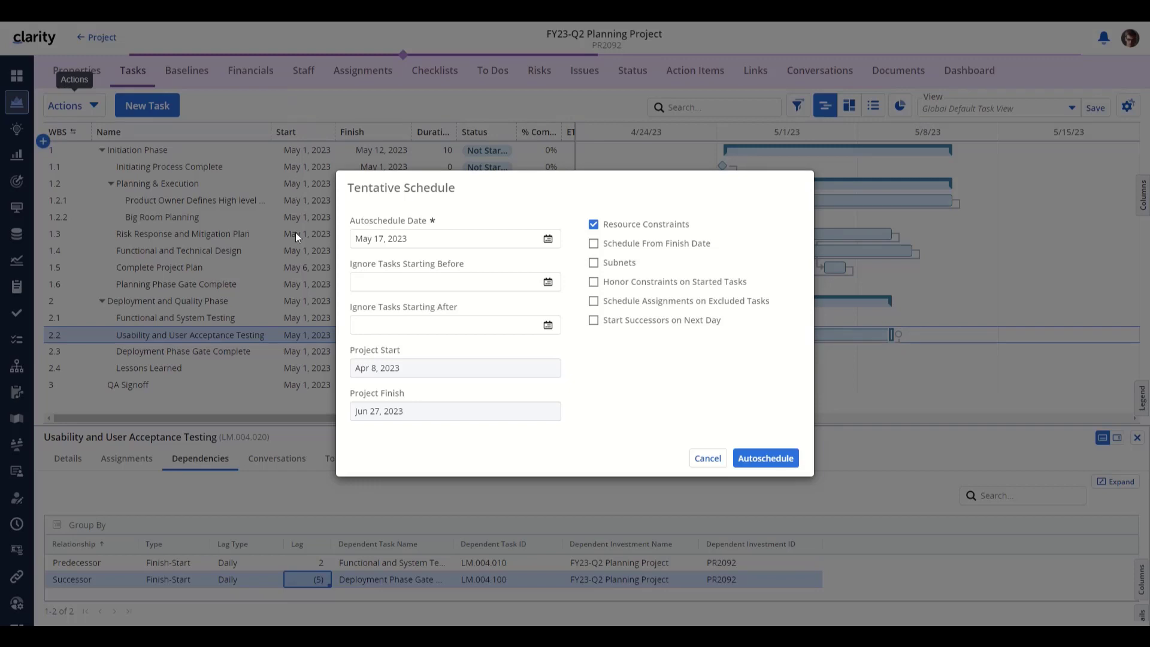
pyautogui.click(378, 239)
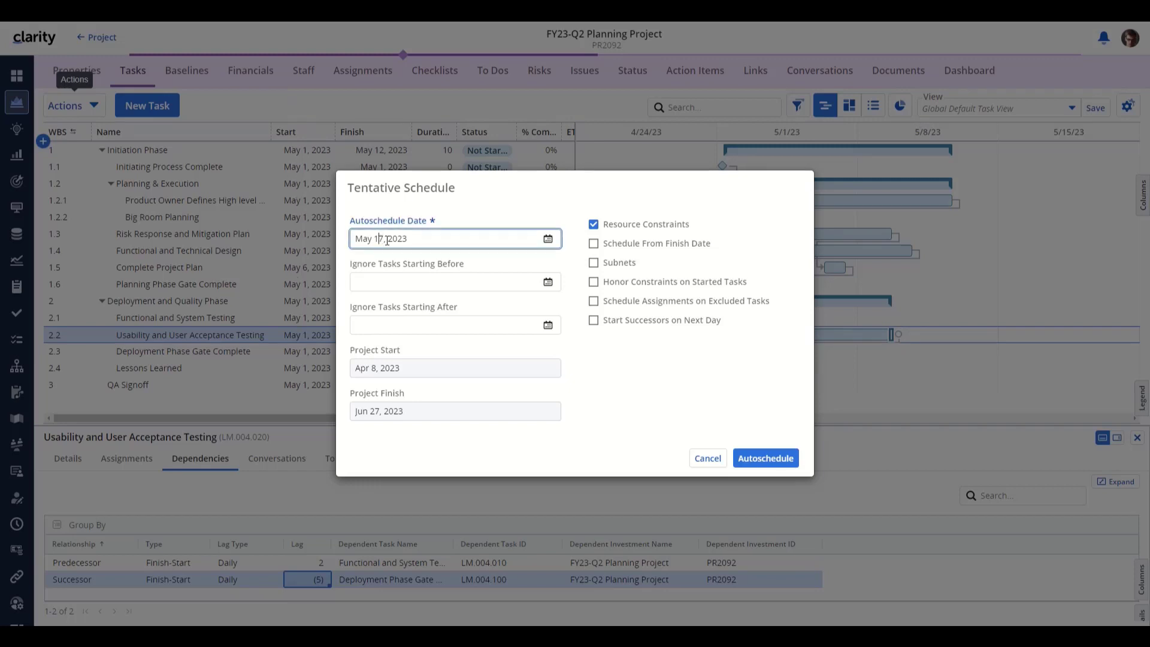
pyautogui.click(547, 238)
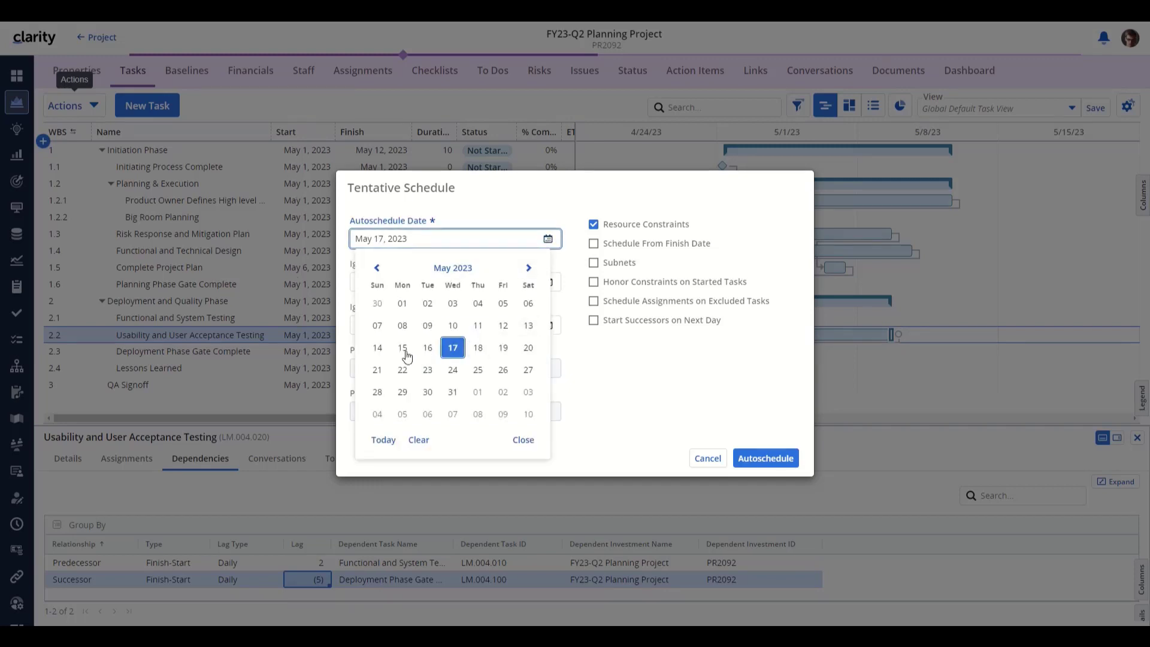
pyautogui.click(402, 414)
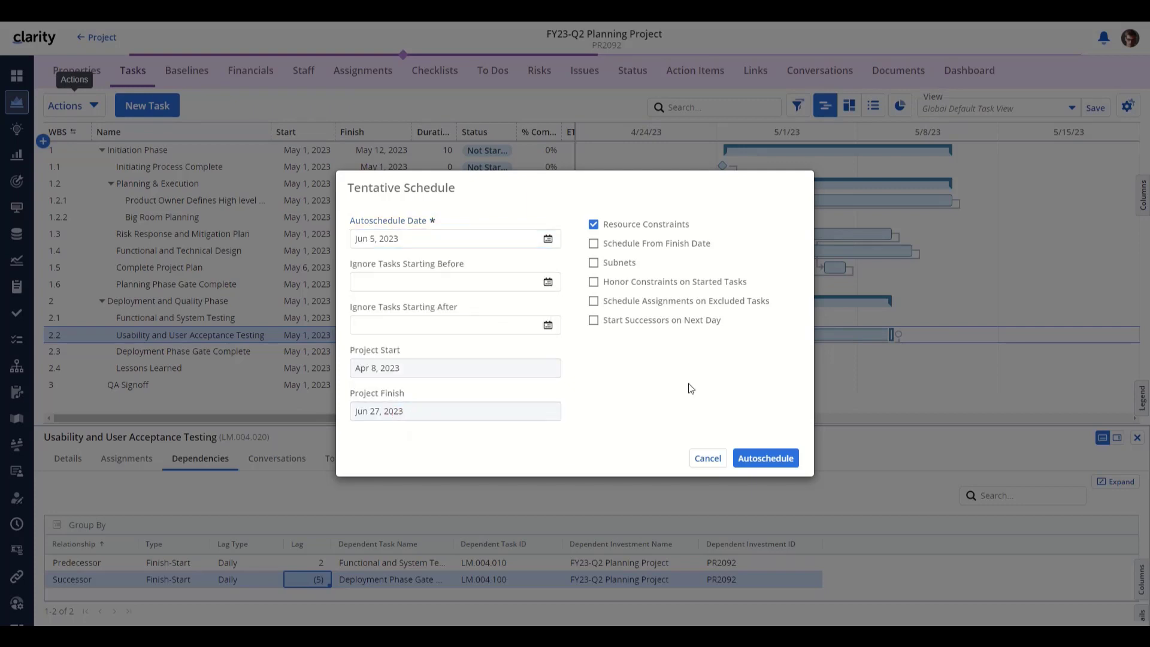
pyautogui.click(766, 458)
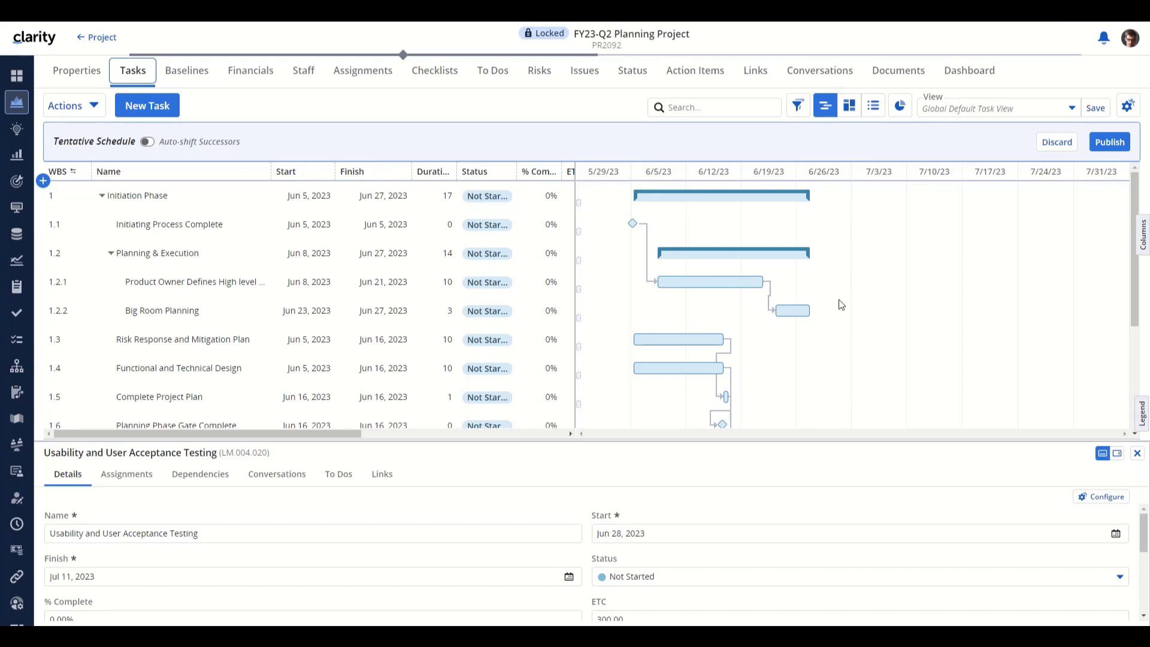
# - Check task 2.2's lags in the recalculated schedule, then publish the tentative schedule
pyautogui.scroll(-5, 921, 307)
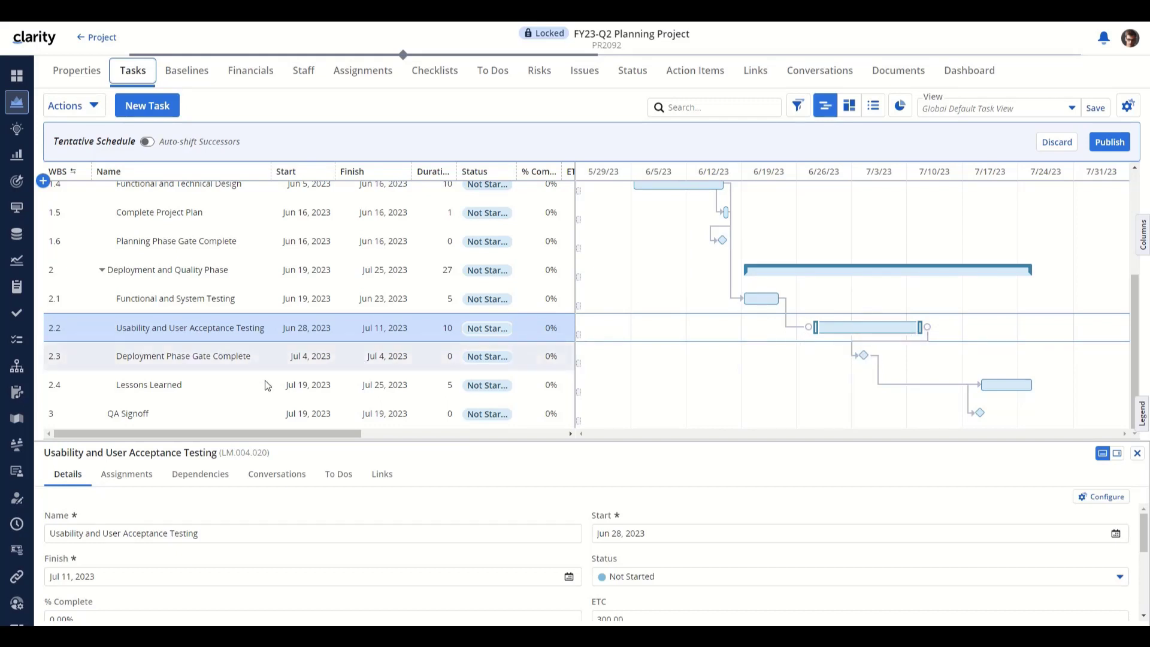
pyautogui.click(202, 474)
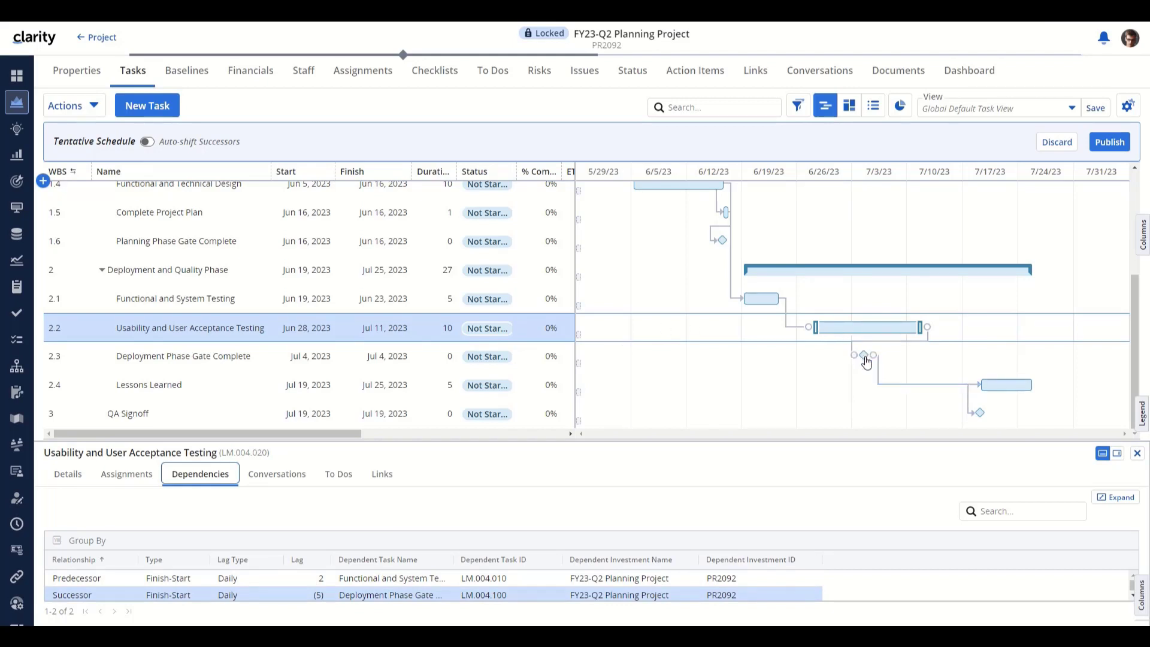
pyautogui.moveTo(880, 368)
pyautogui.click(1101, 143)
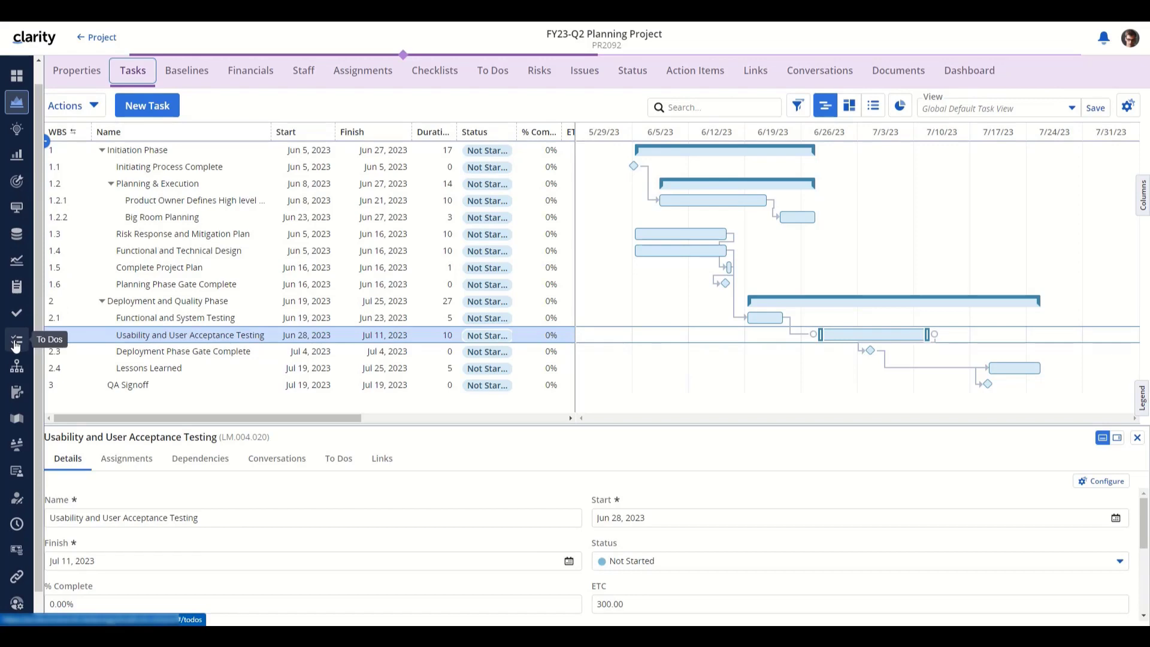
# - Add the Blueprint column beside investment name in the Tasks list and select Initiating Process Complete
pyautogui.click(16, 313)
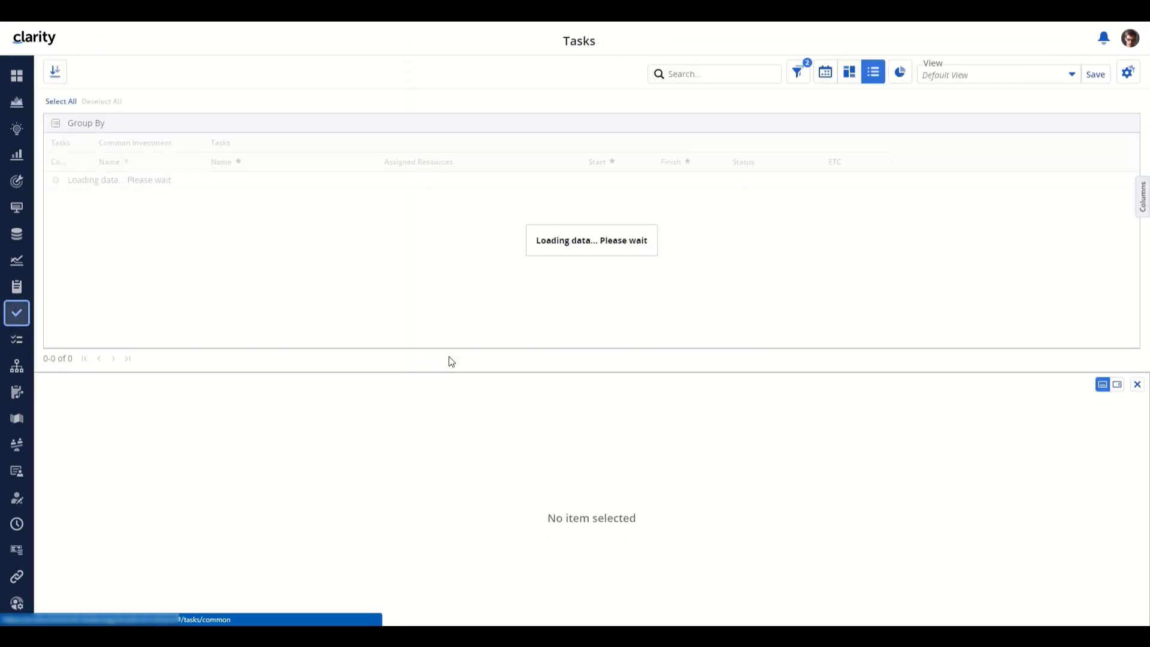
pyautogui.click(1141, 189)
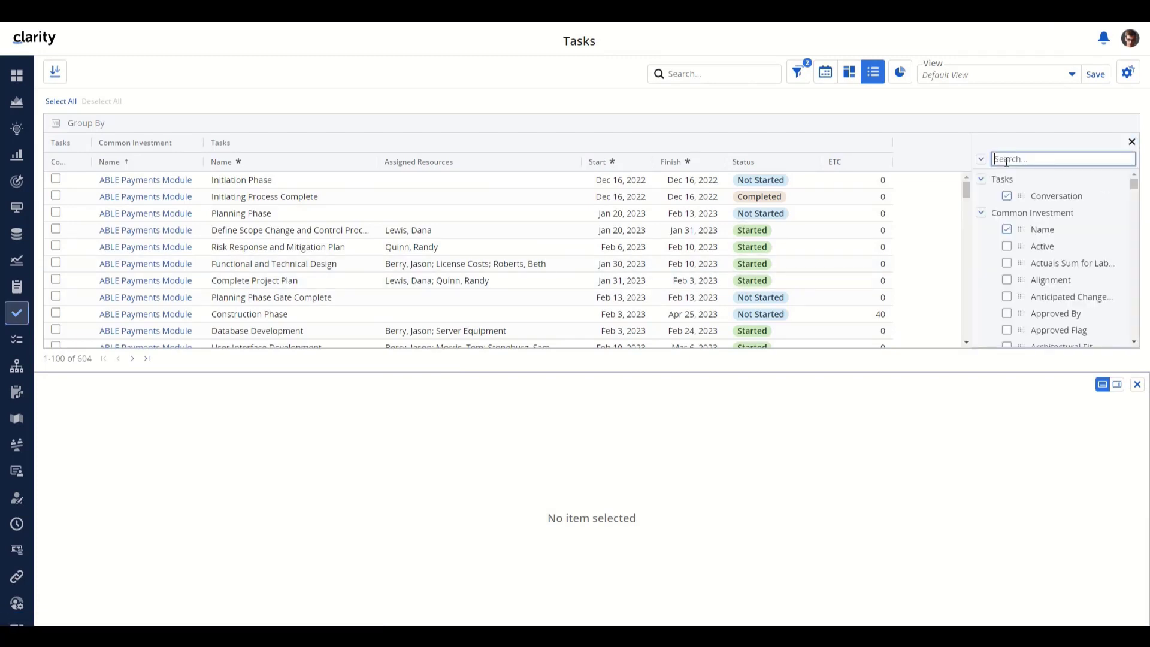
pyautogui.write('blue')
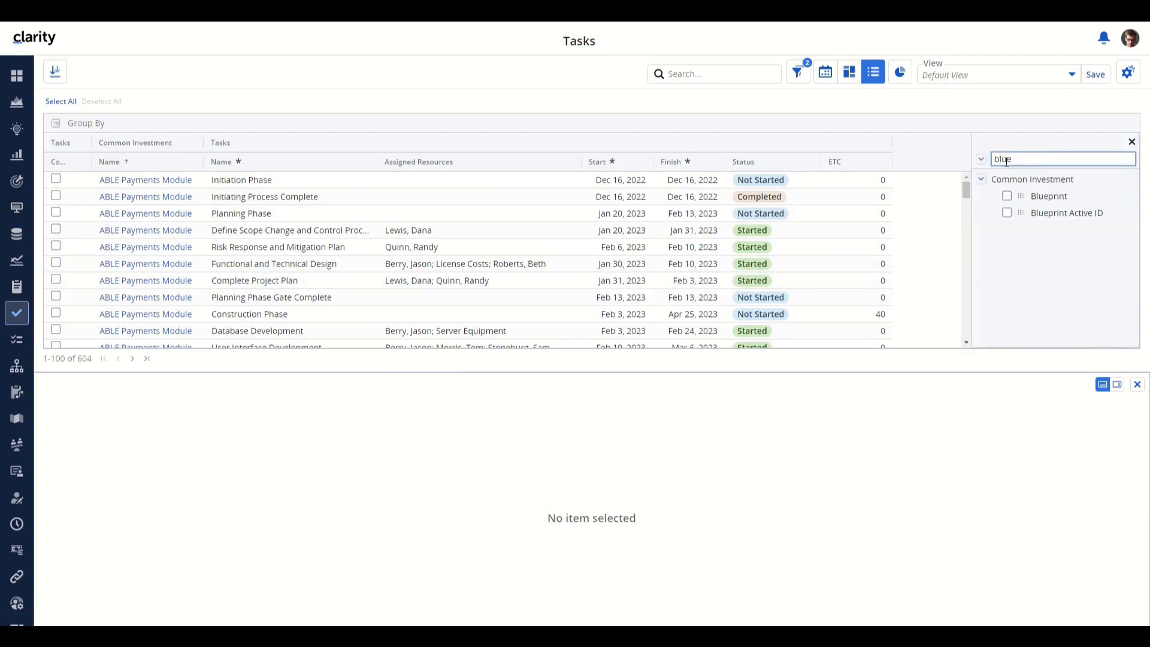
pyautogui.click(1007, 196)
pyautogui.moveTo(403, 161); pyautogui.dragTo(302, 175)
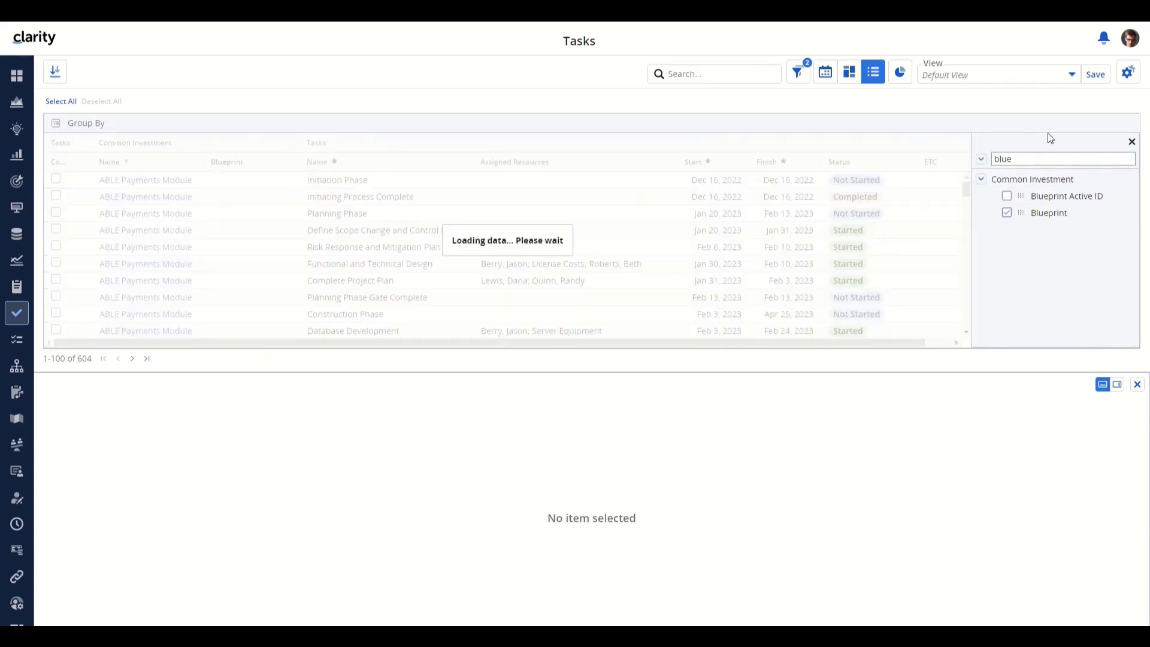
pyautogui.click(1131, 142)
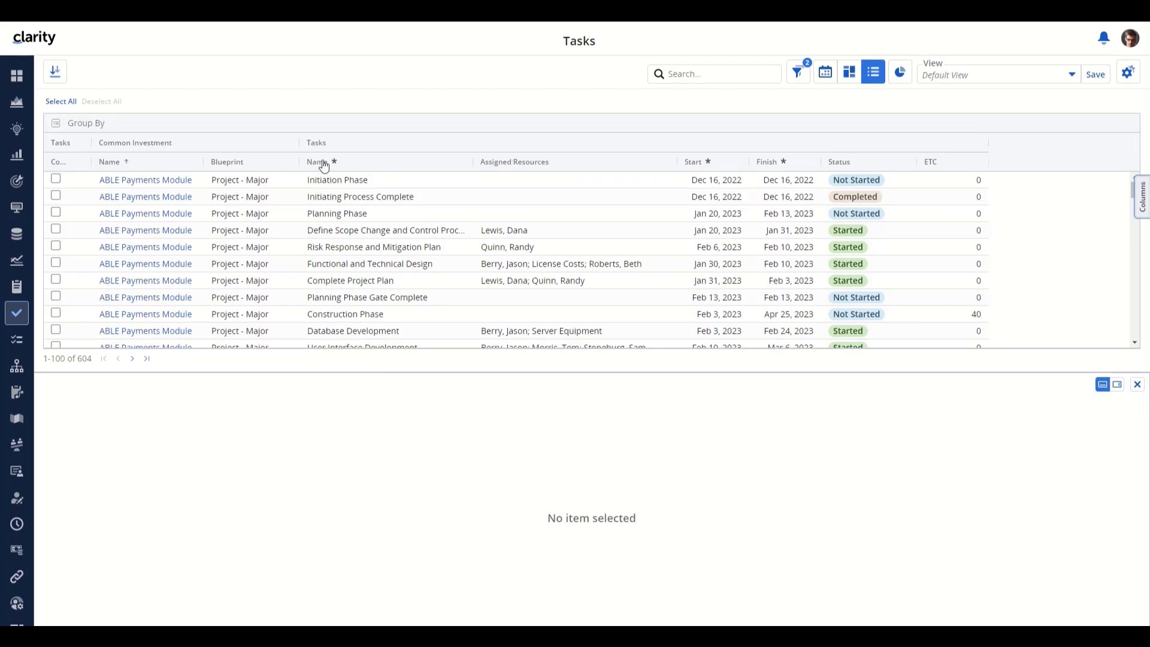
pyautogui.click(242, 200)
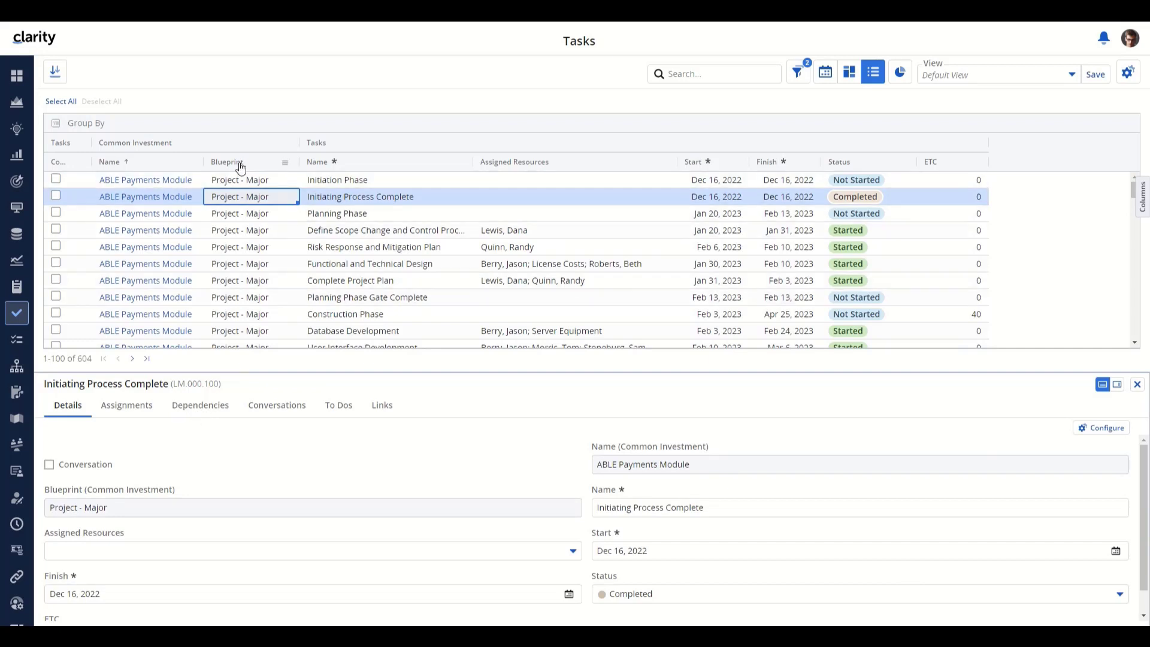
# - Group the Tasks list by Blueprint and expand CX Product Blueprint to view the BRP task
pyautogui.moveTo(240, 168); pyautogui.dragTo(233, 133)
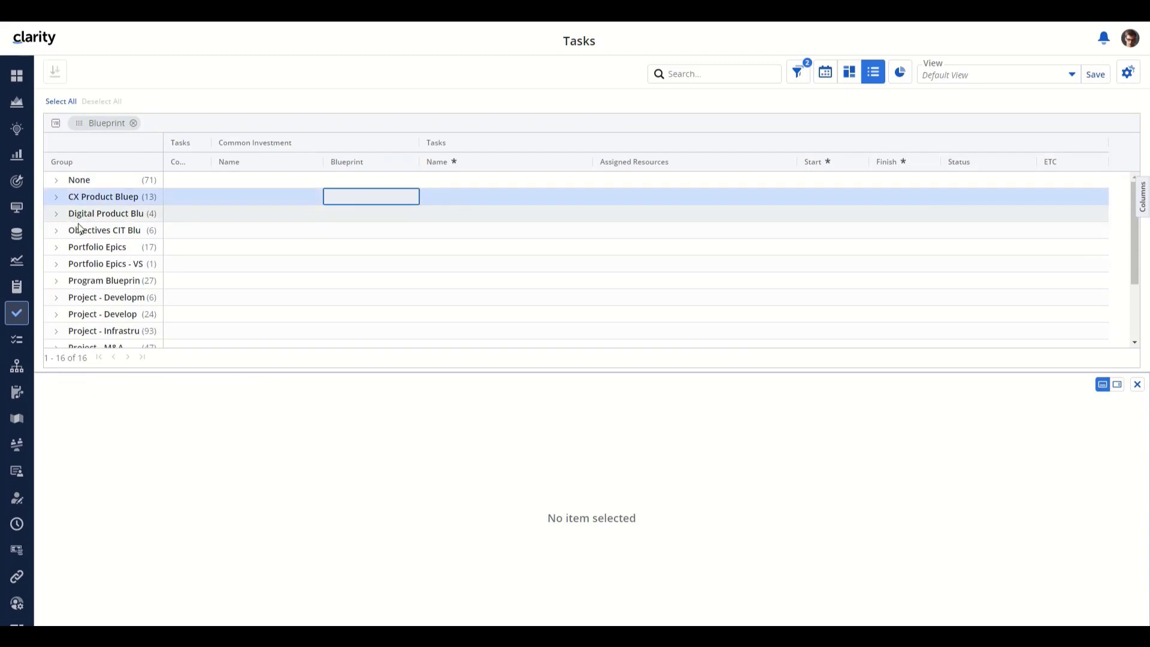
pyautogui.click(97, 202)
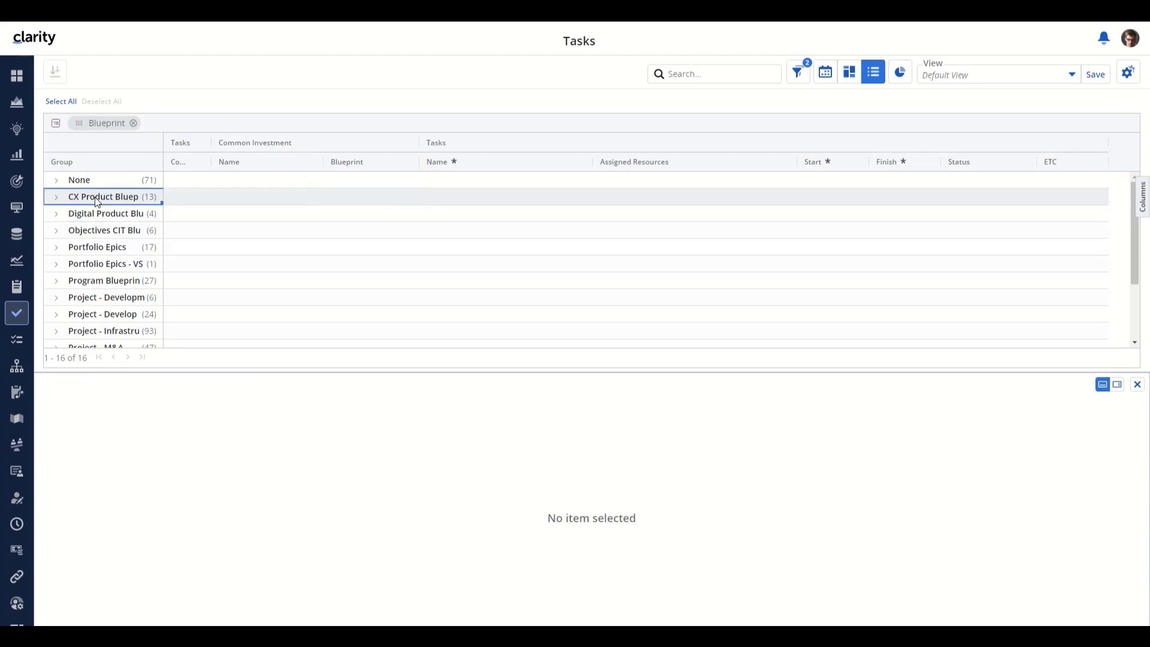
pyautogui.click(56, 197)
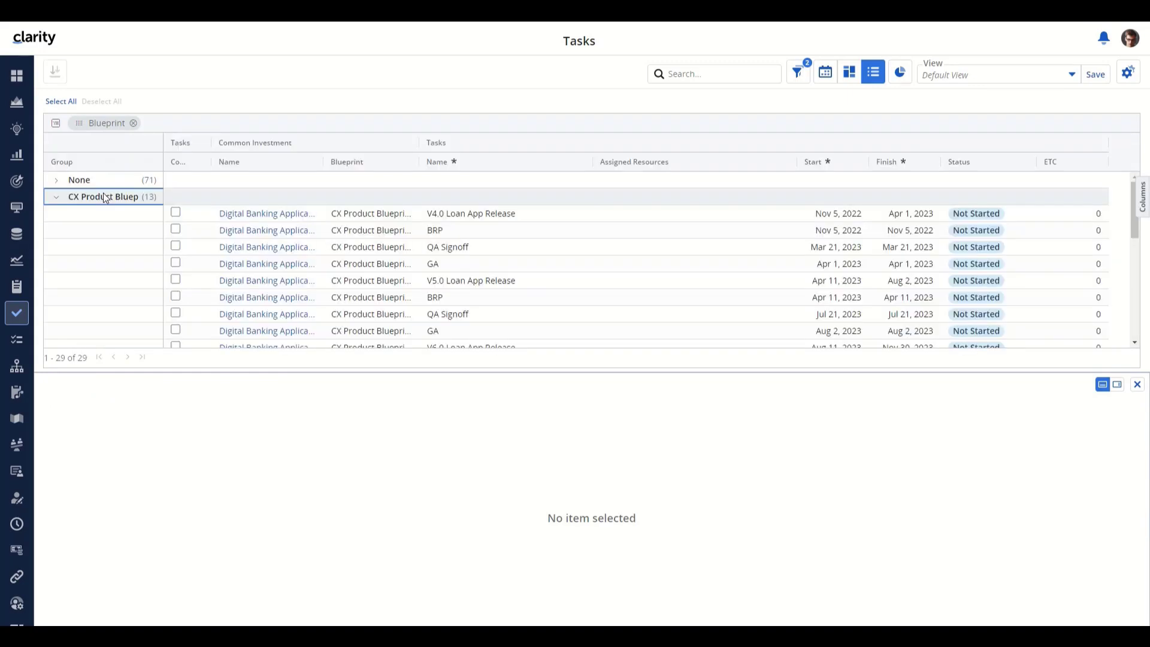
pyautogui.click(355, 231)
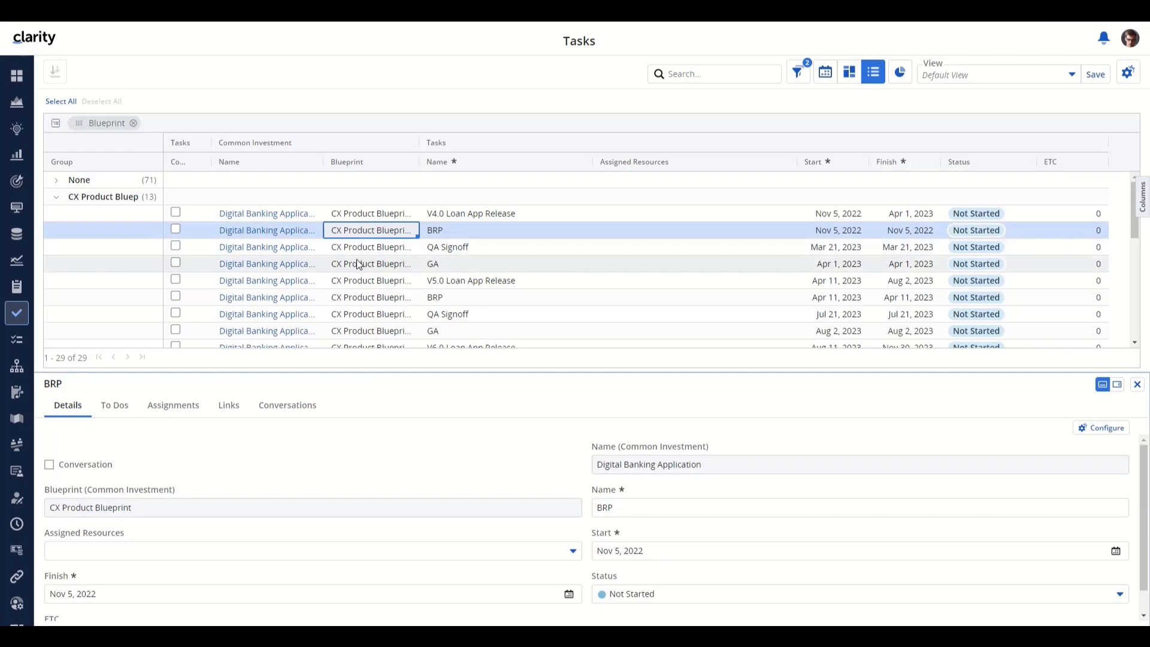
# - Expand the Standard Project group and open the Outline high-level IT requirements task
pyautogui.scroll(-10, 357, 264)
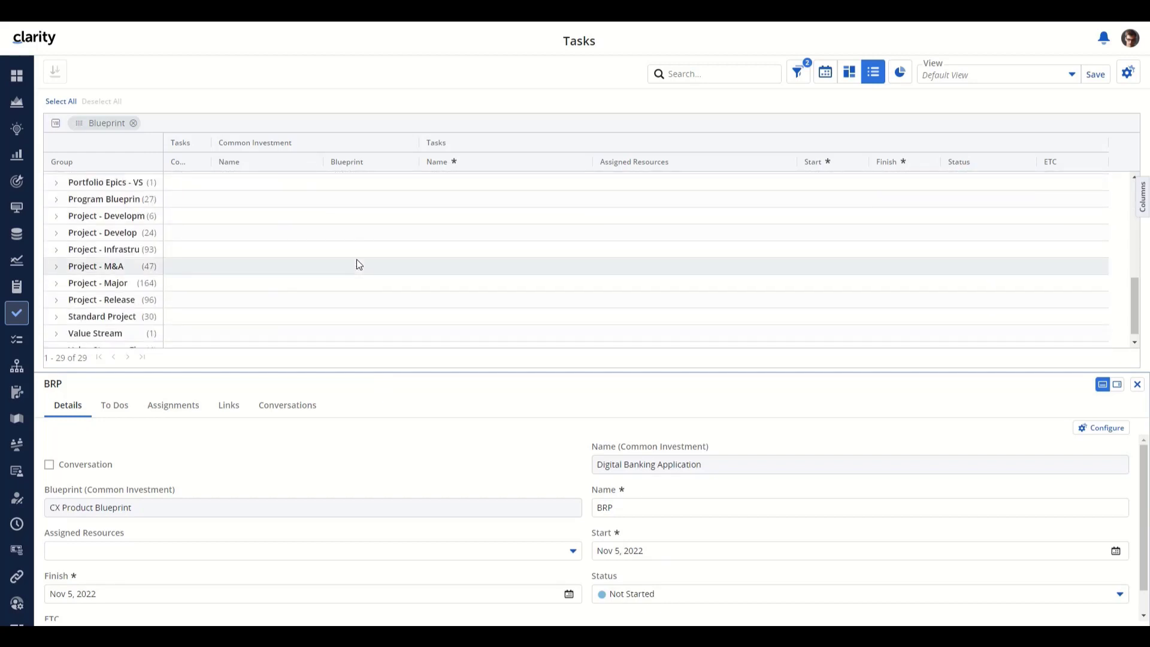
pyautogui.scroll(-1, 357, 264)
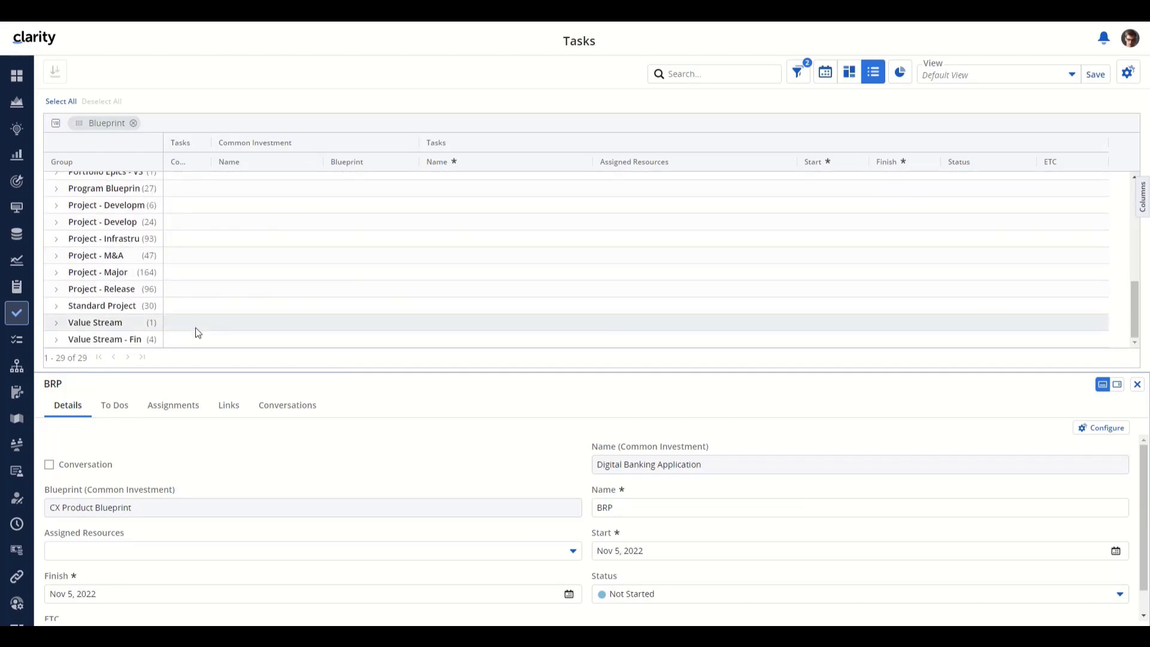
pyautogui.click(58, 307)
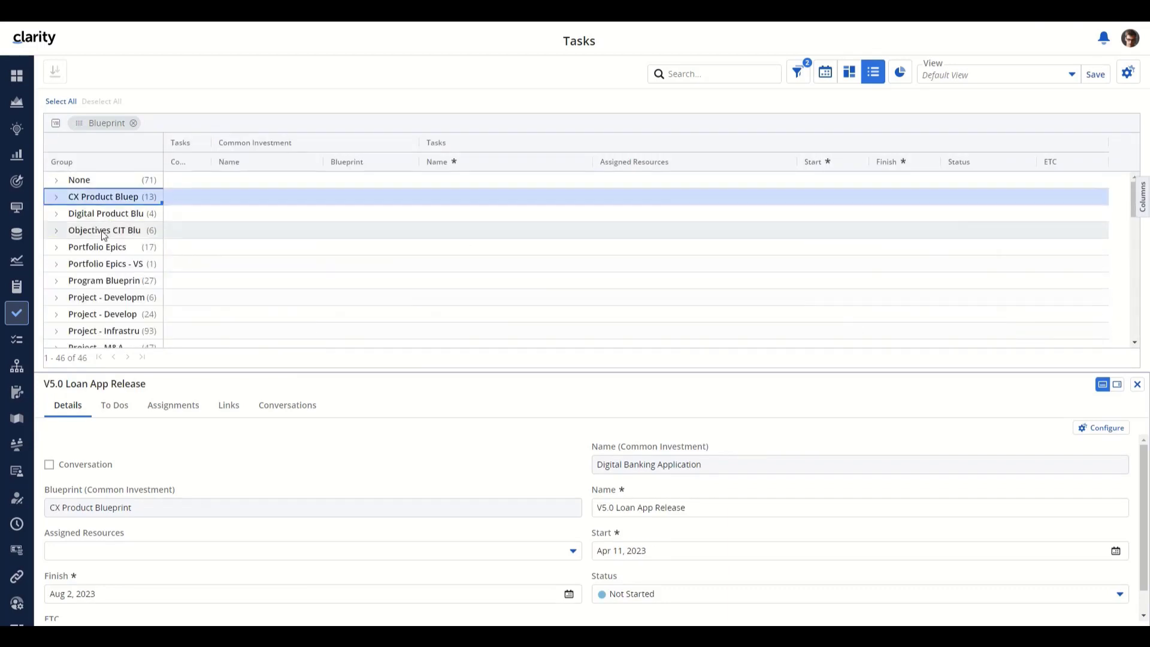
pyautogui.click(388, 253)
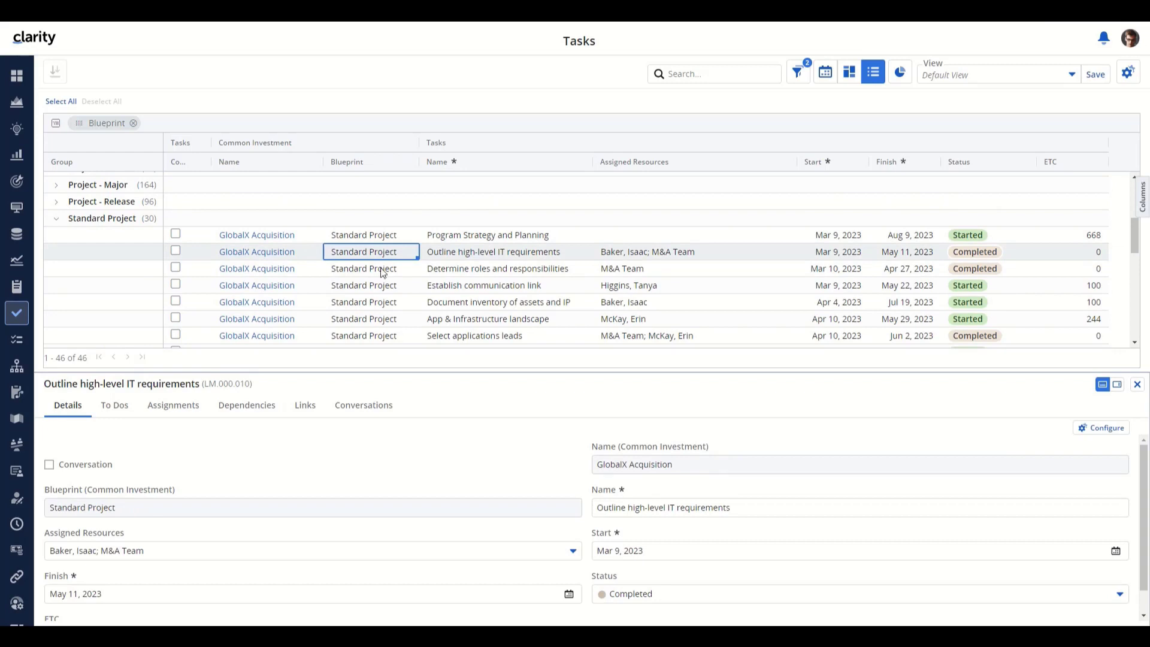
# - Check App & Infrastructure landscape's Finish-Start successor, Define to-be landscape (Daily lag 0), then log out
pyautogui.click(270, 407)
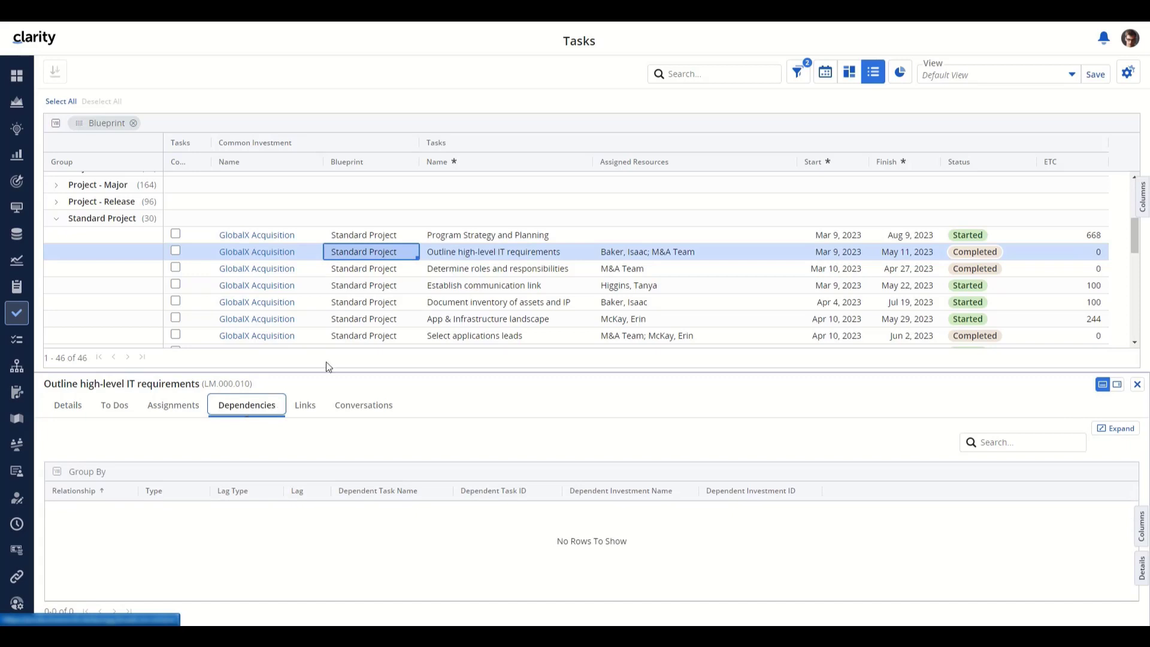
pyautogui.click(351, 317)
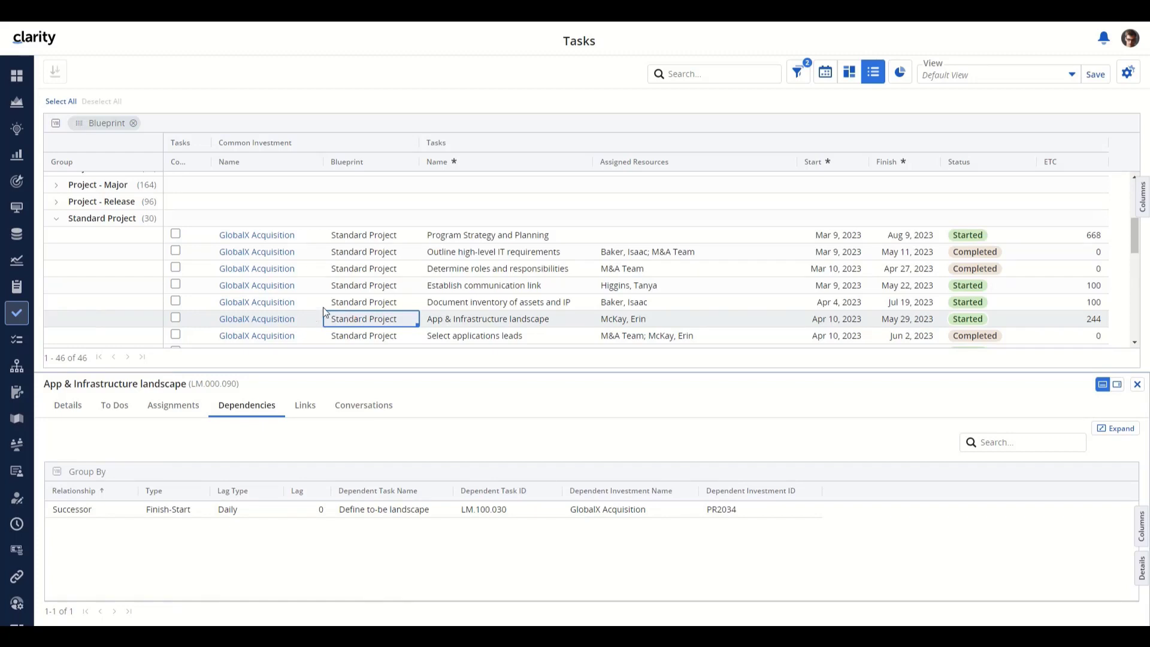
pyautogui.click(1129, 37)
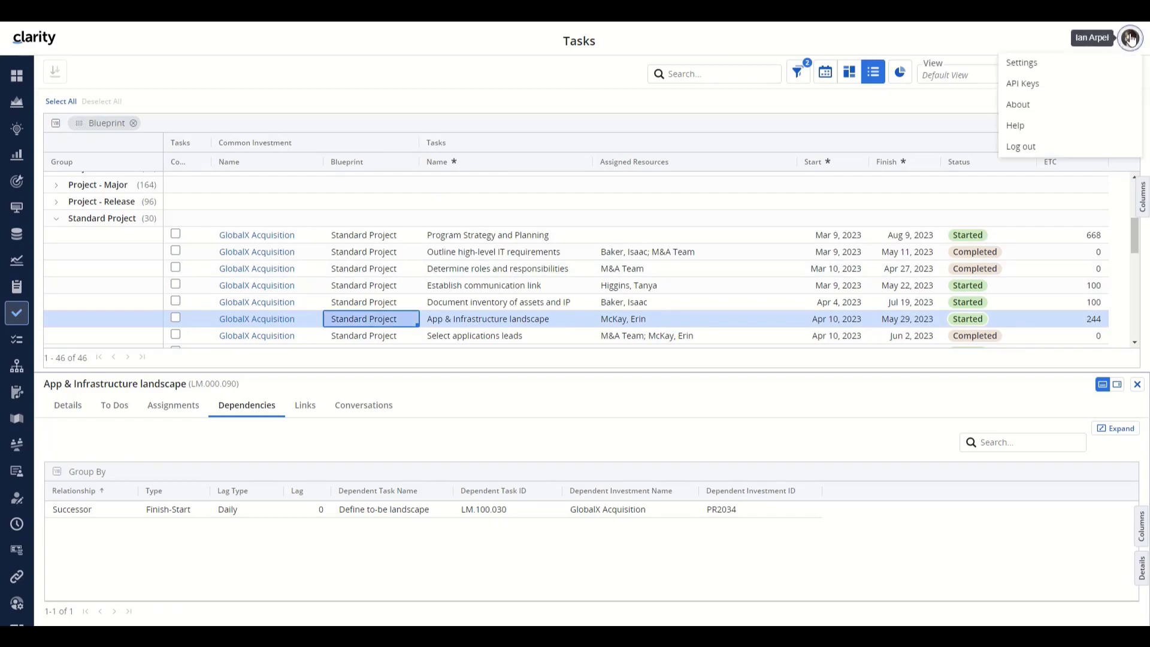
pyautogui.click(1043, 146)
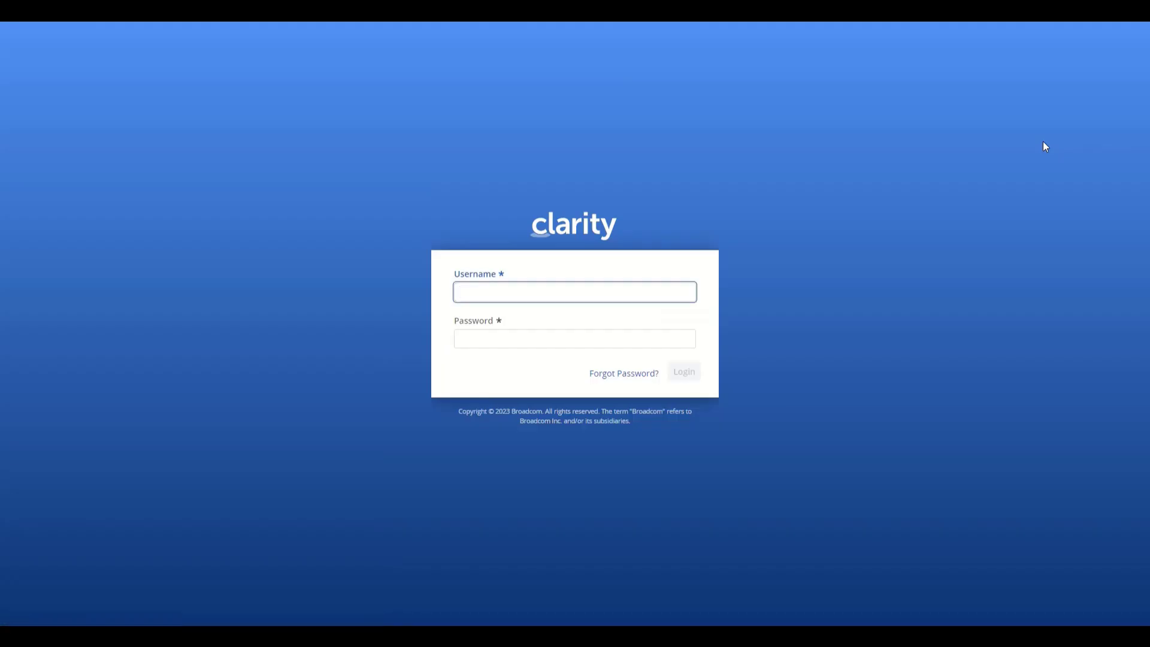
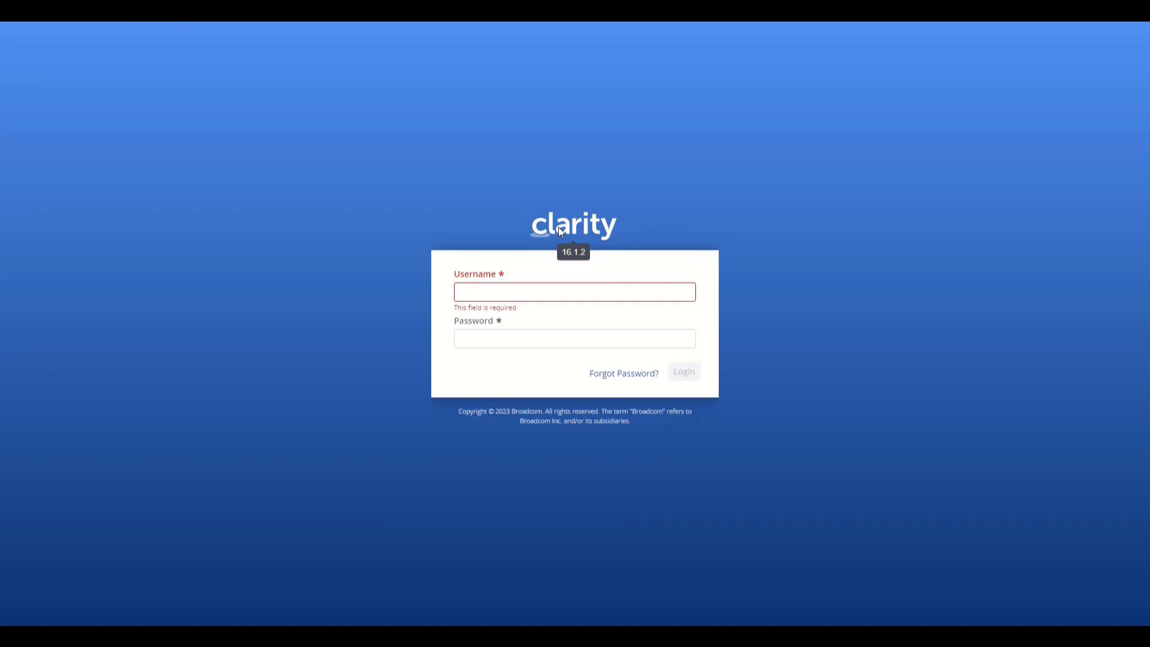
# - Enter the login username on the Clarity PPM sign-in page and move to the password field
pyautogui.click(536, 291)
pyautogui.write('dana')
pyautogui.press('Tab')
# - Enter the password, log in, and open the GDPR Compliance - Loan Application project
pyautogui.write('***')
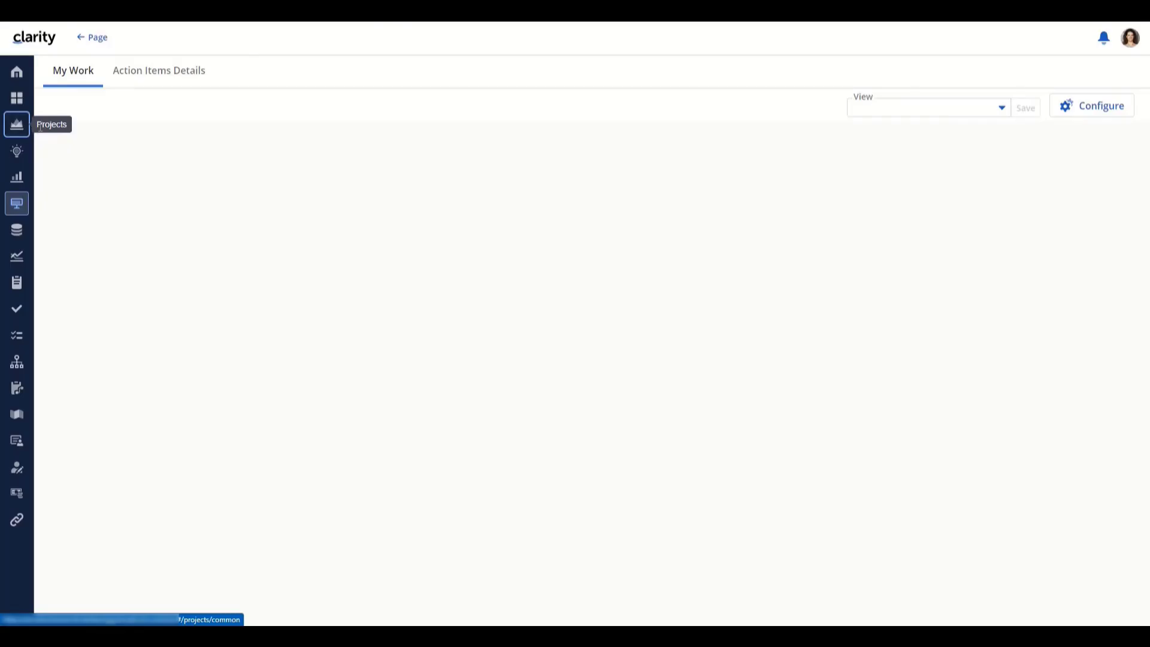
pyautogui.click(18, 124)
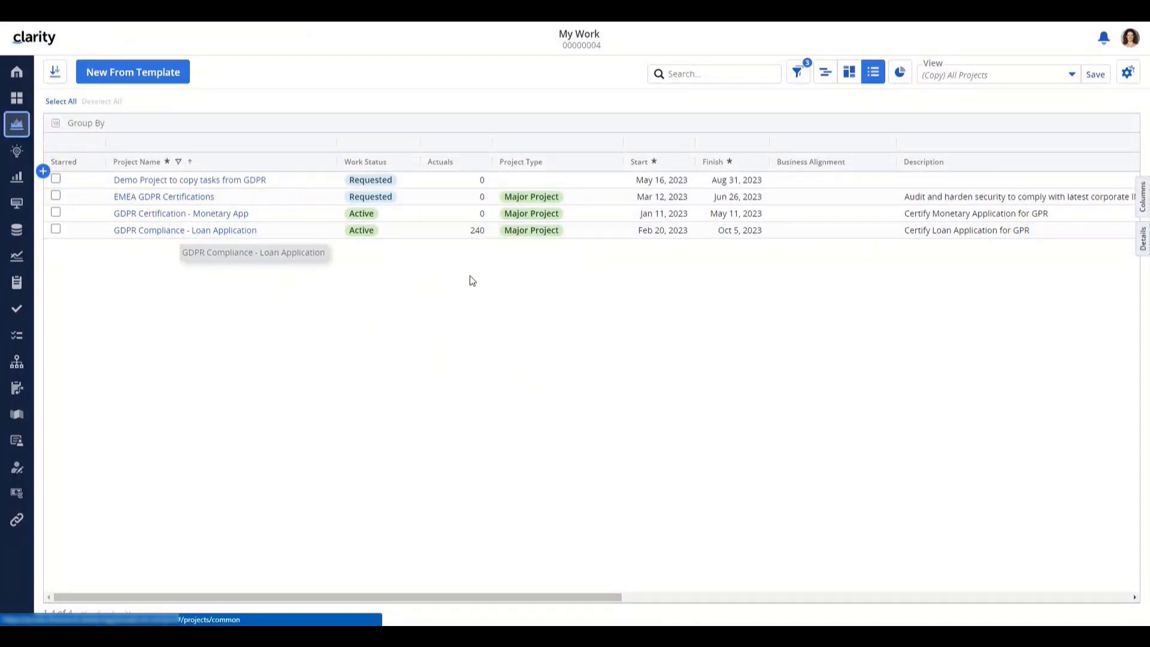
pyautogui.click(236, 232)
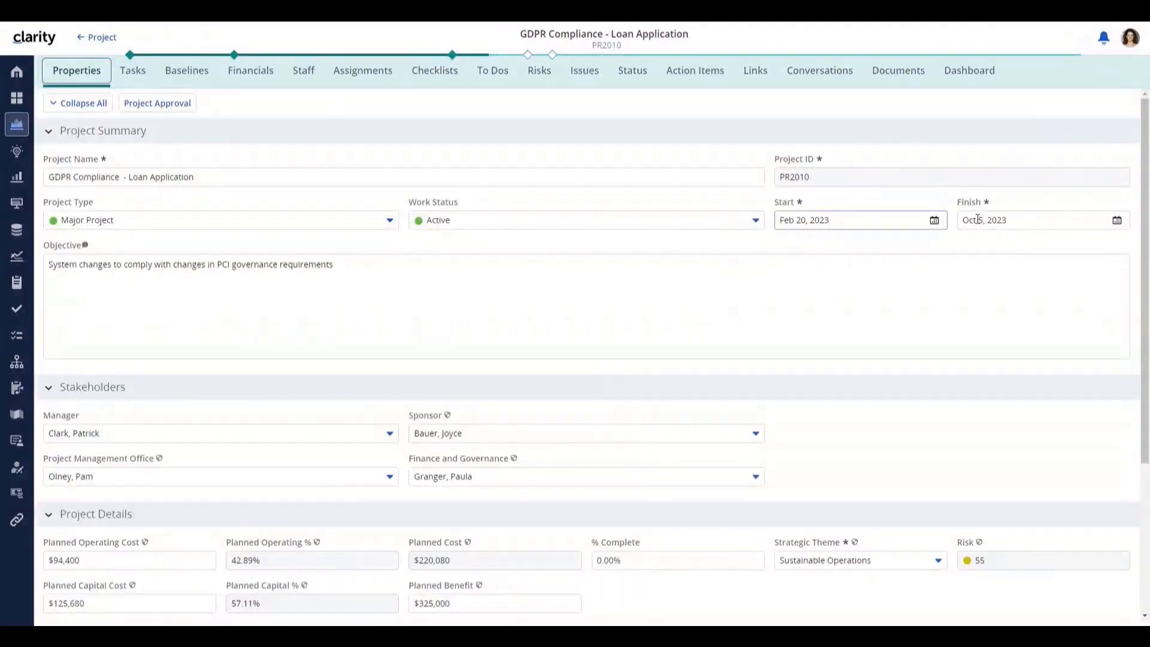
# - Review the Loan Application's phases and tasks in Grid view, then go back to Projects
pyautogui.click(128, 72)
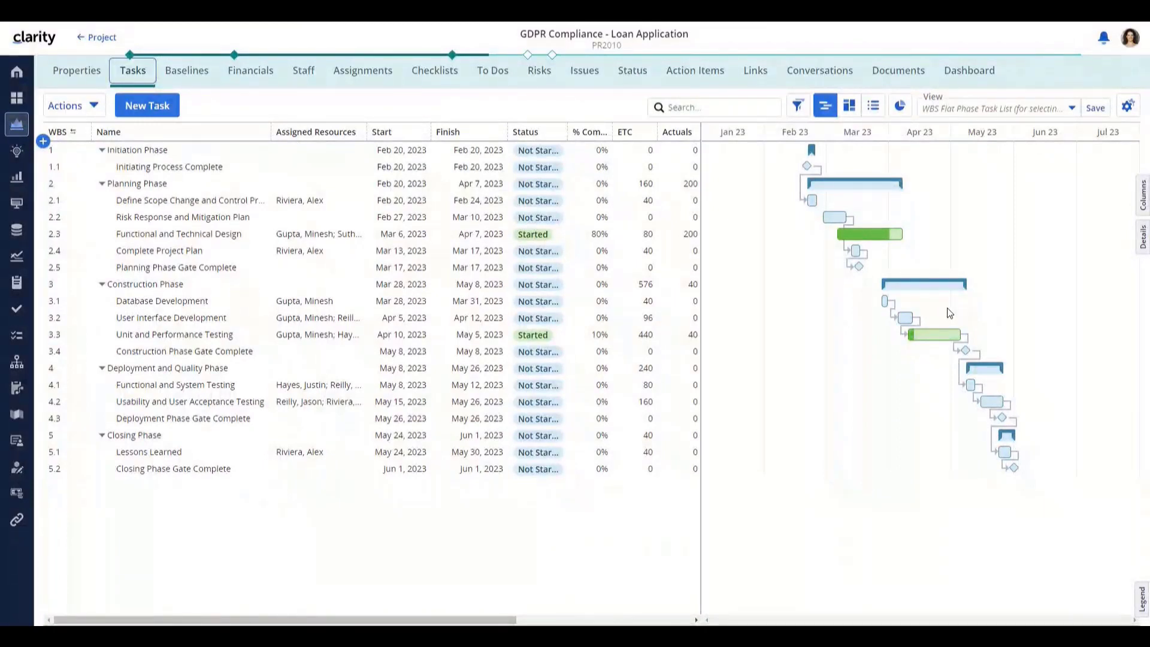
pyautogui.click(873, 107)
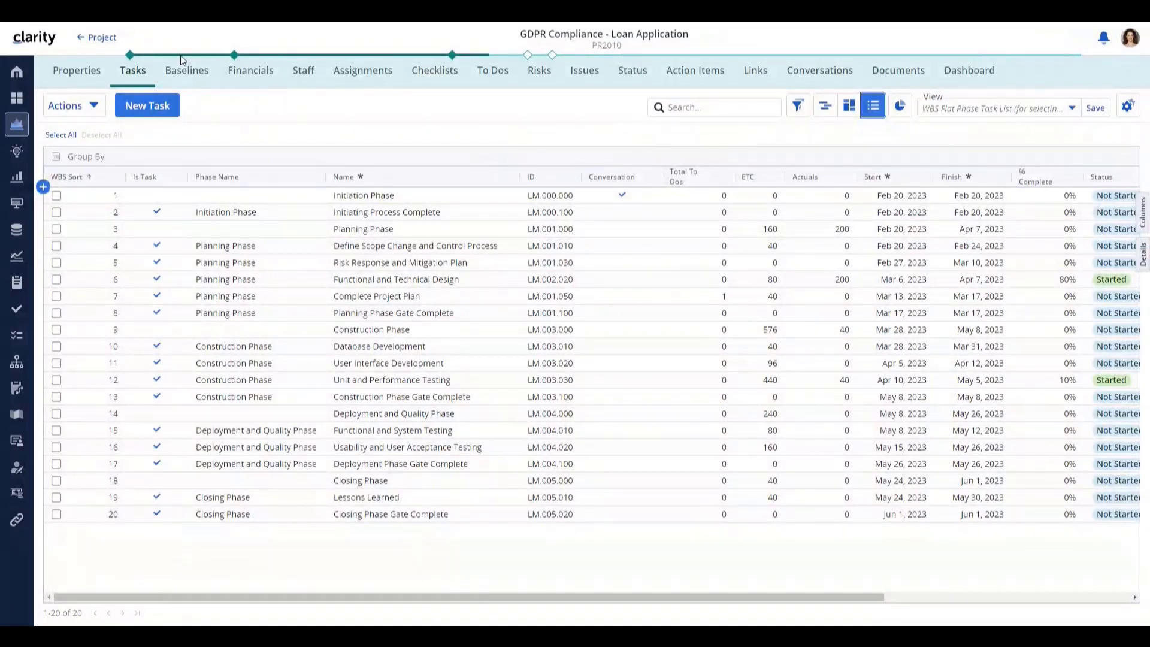
pyautogui.click(97, 37)
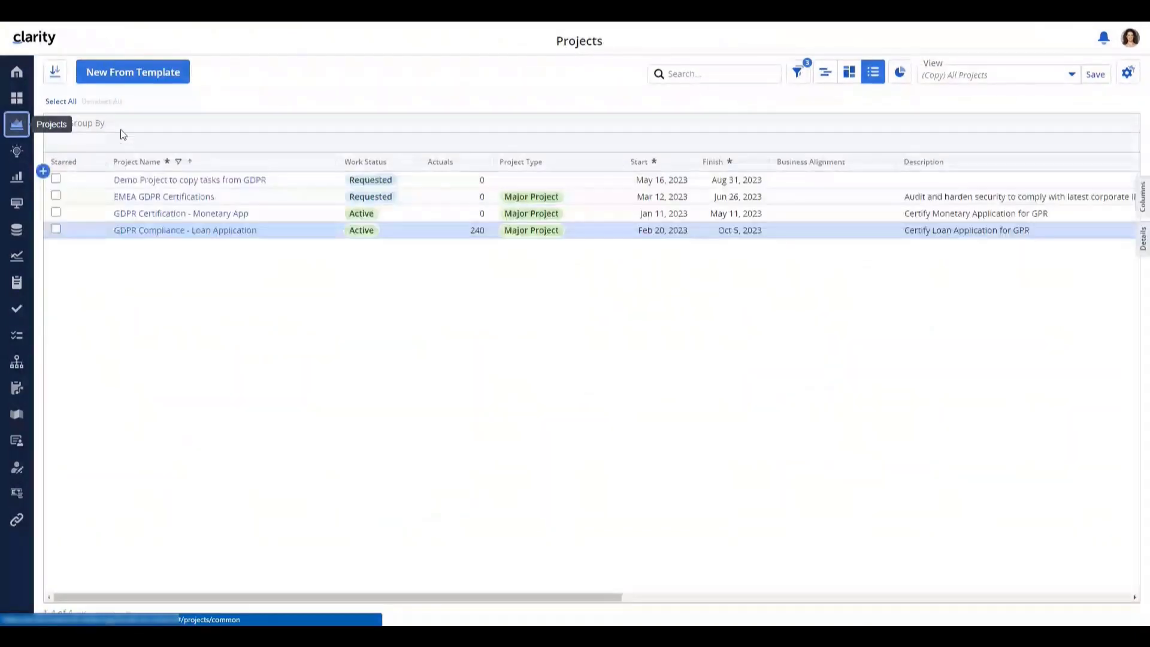
# - Open Demo Project to copy tasks from GDPR, check its Staff, and show Tasks in Timeline view
pyautogui.click(227, 186)
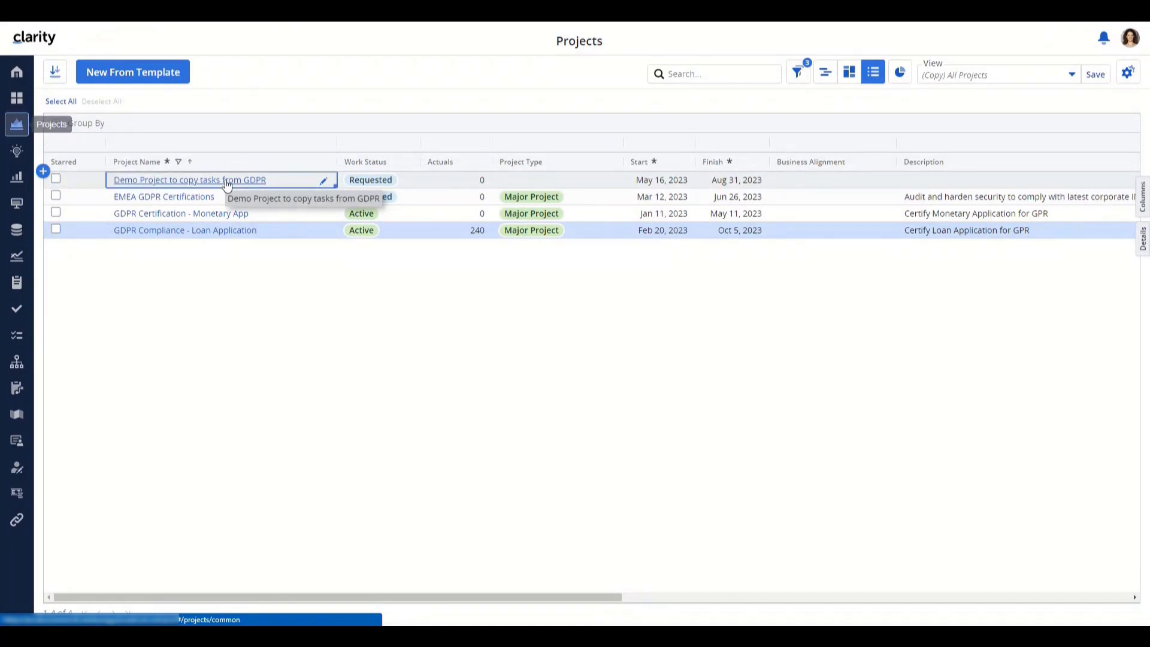
pyautogui.click(227, 184)
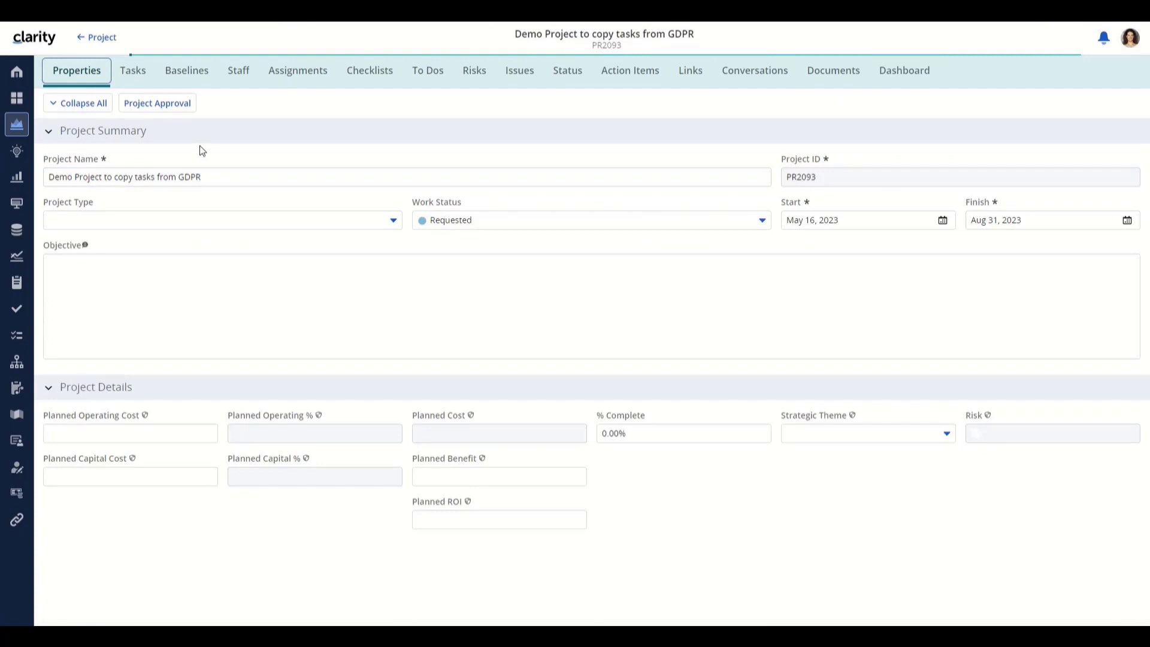
pyautogui.click(226, 73)
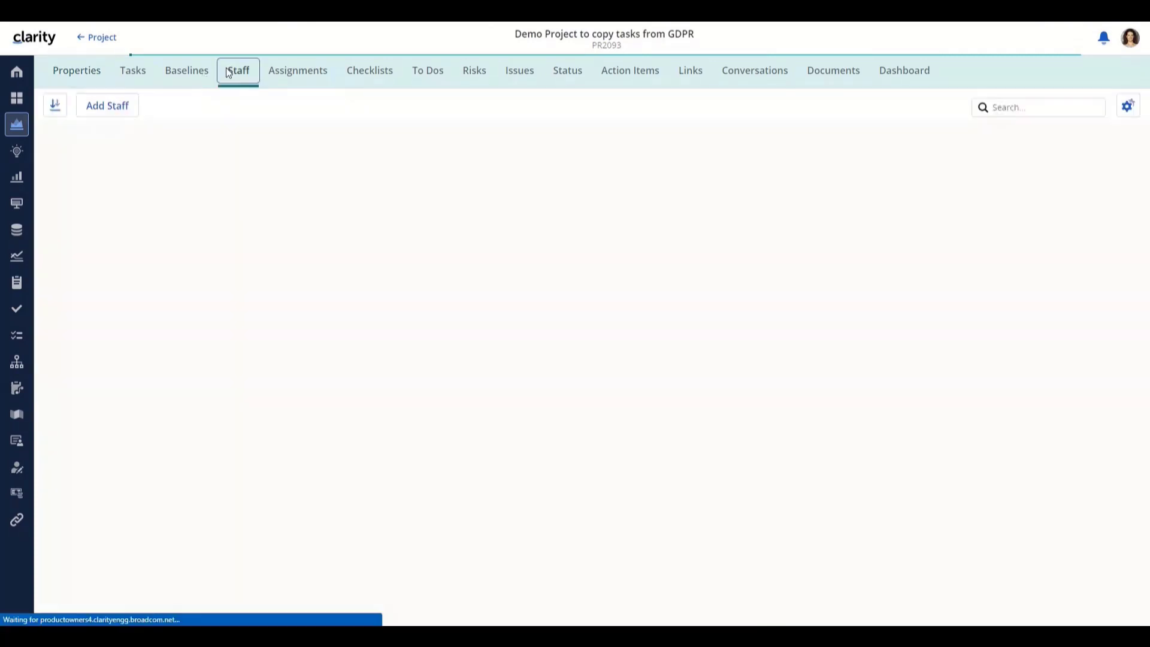
pyautogui.click(146, 73)
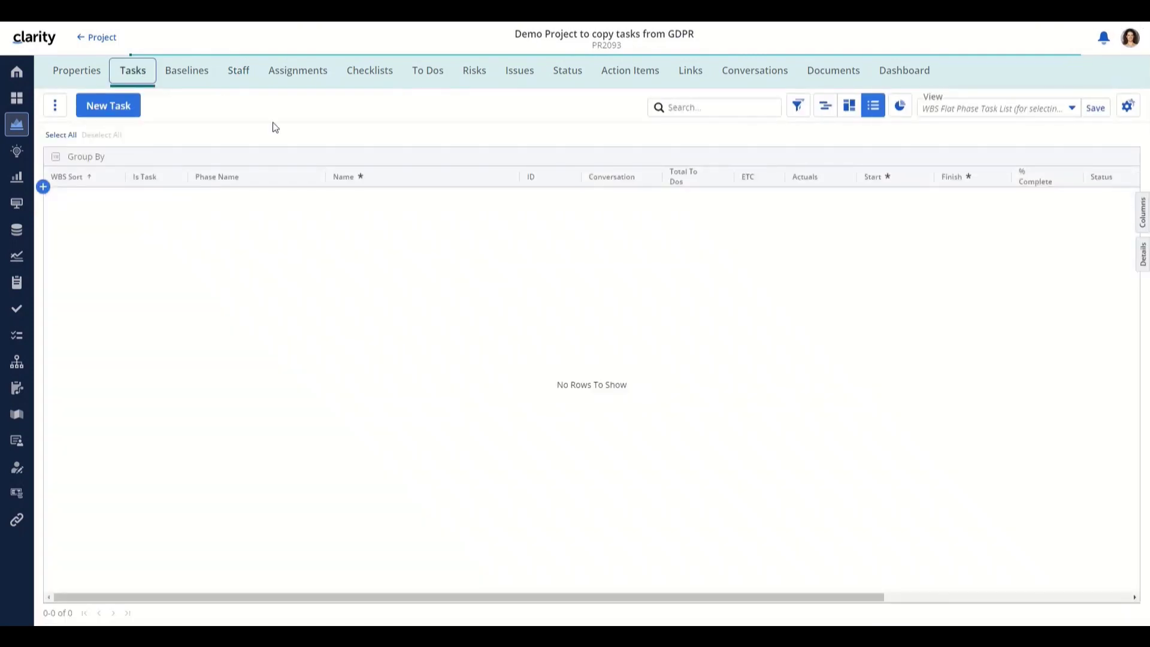
pyautogui.click(834, 114)
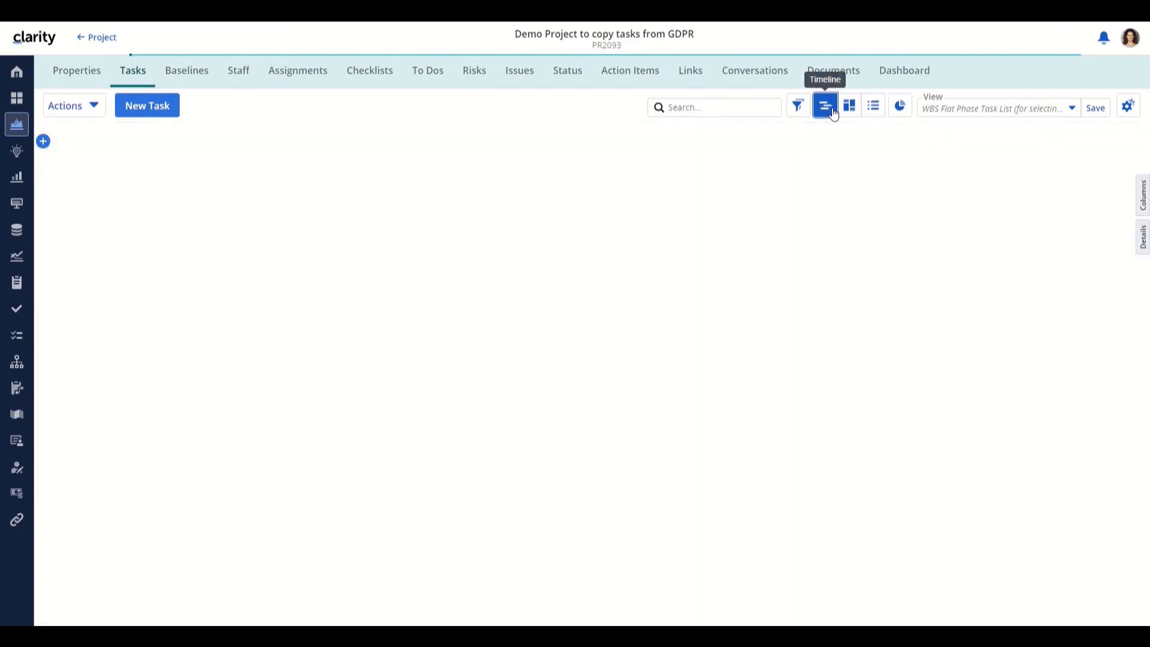
pyautogui.click(97, 107)
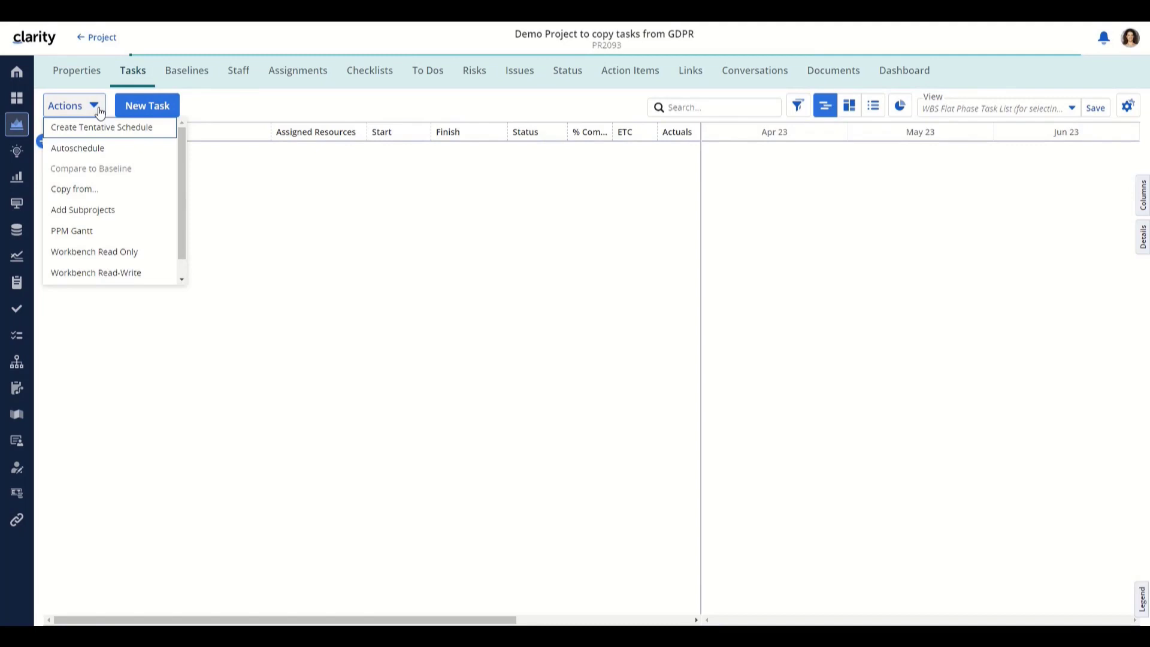
# - Copy rows 1, 3 and 9 (Initiation, Planning, Construction phases) from GDPR Compliance - Loan Application
pyautogui.click(78, 193)
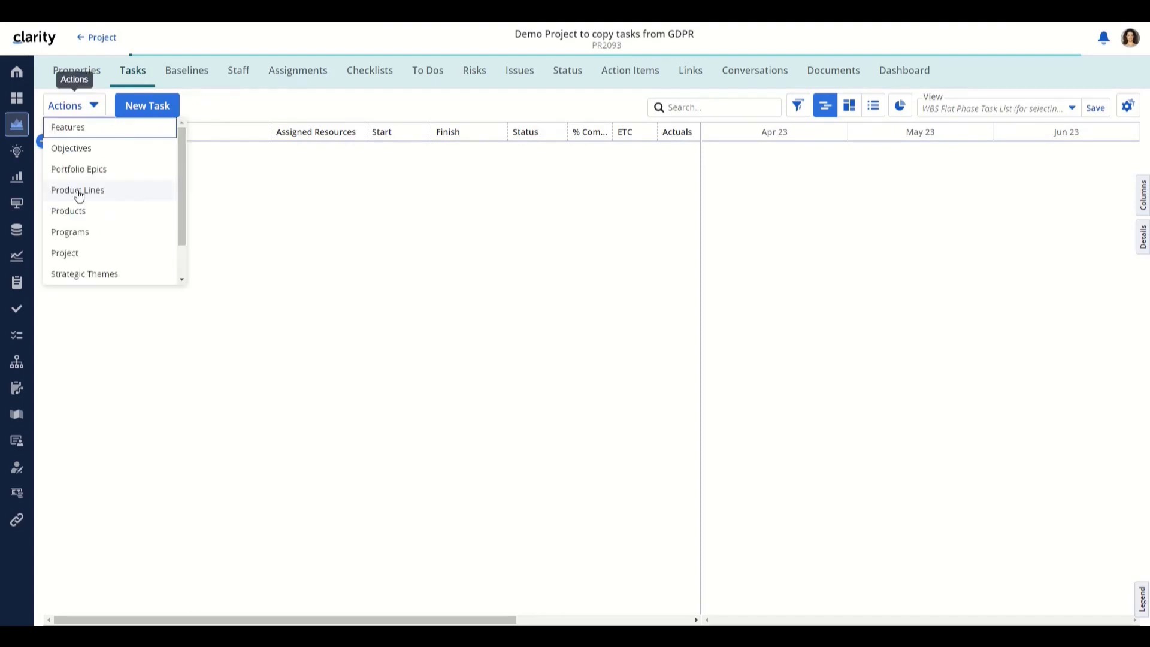
pyautogui.click(72, 254)
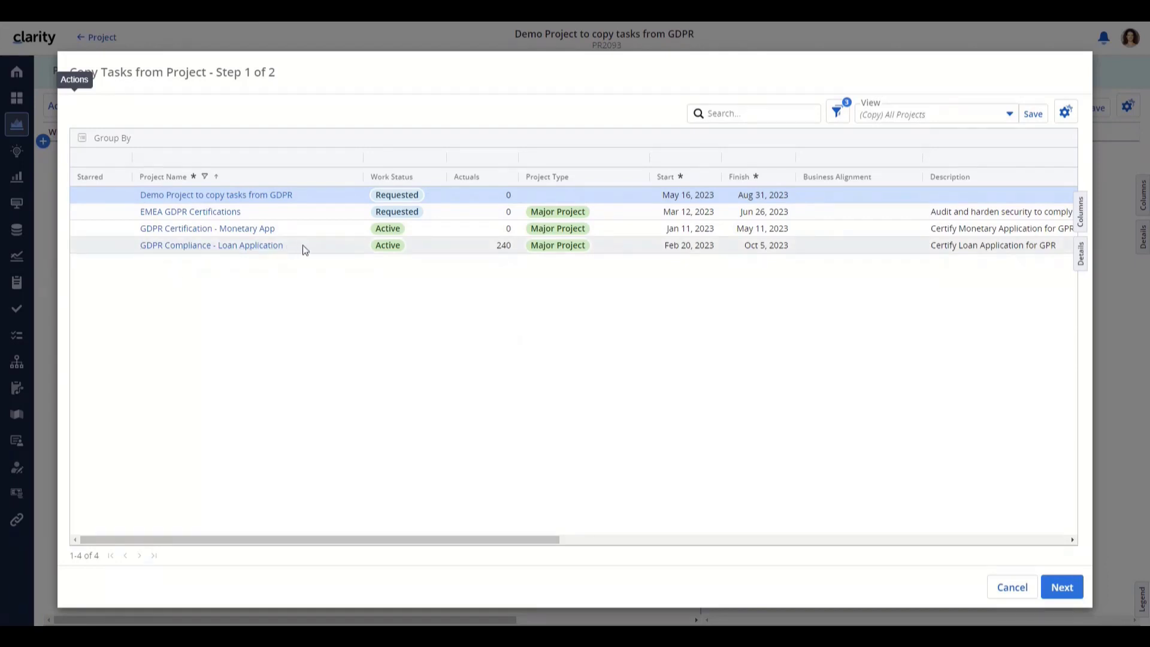
pyautogui.click(344, 245)
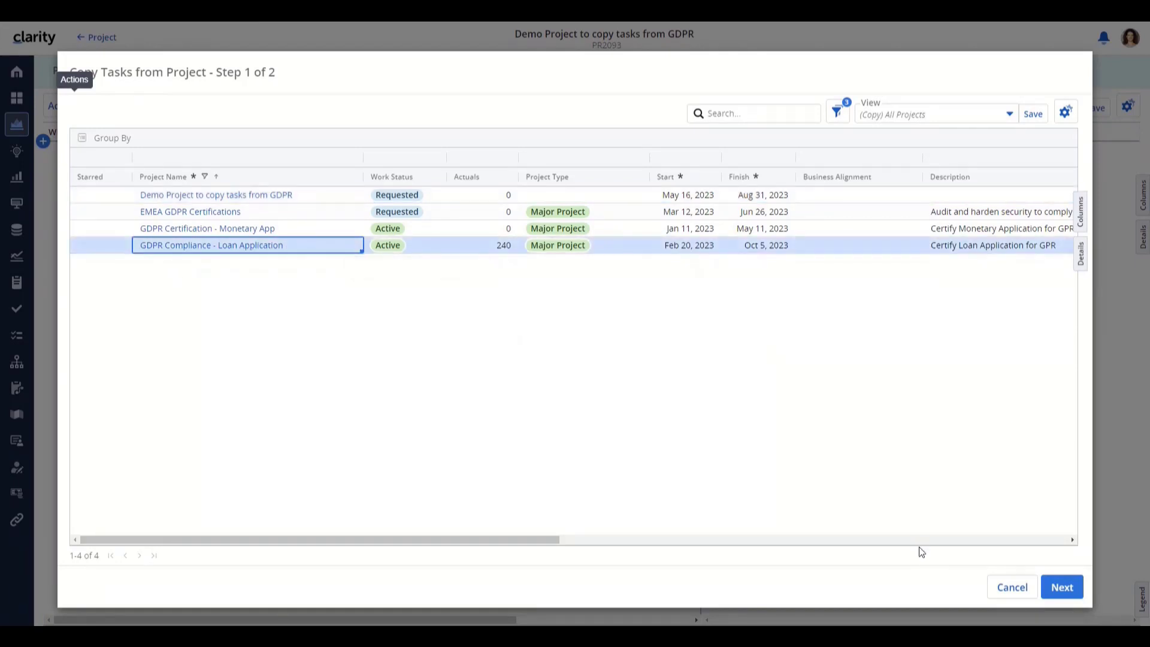
pyautogui.click(1053, 586)
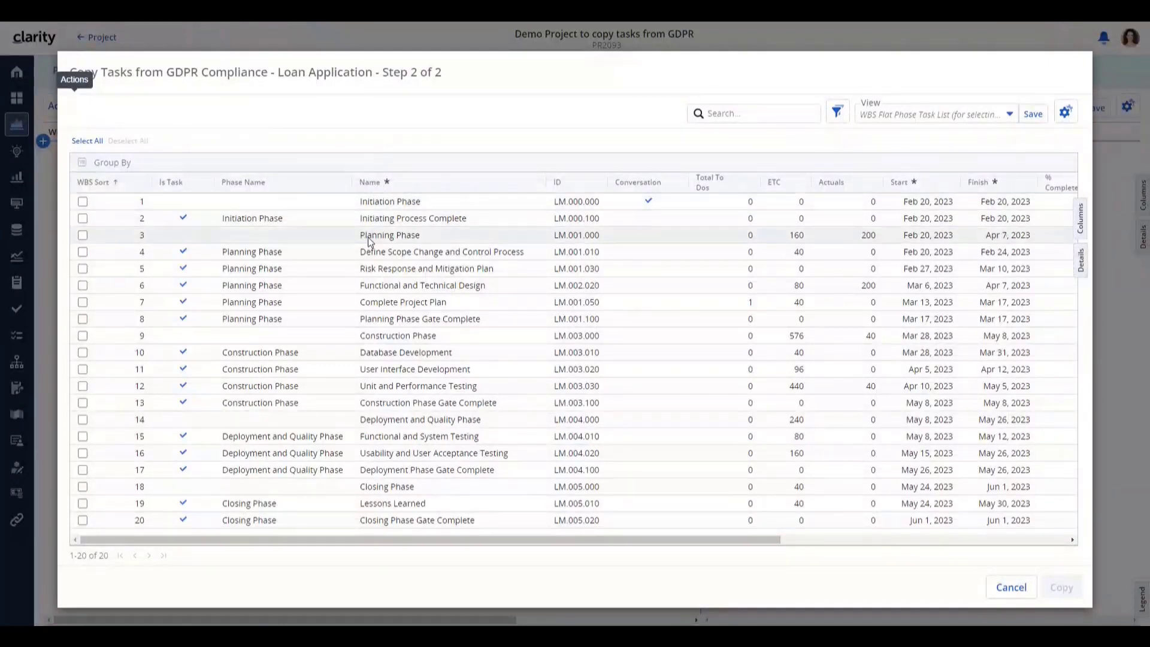
pyautogui.click(82, 202)
pyautogui.click(83, 235)
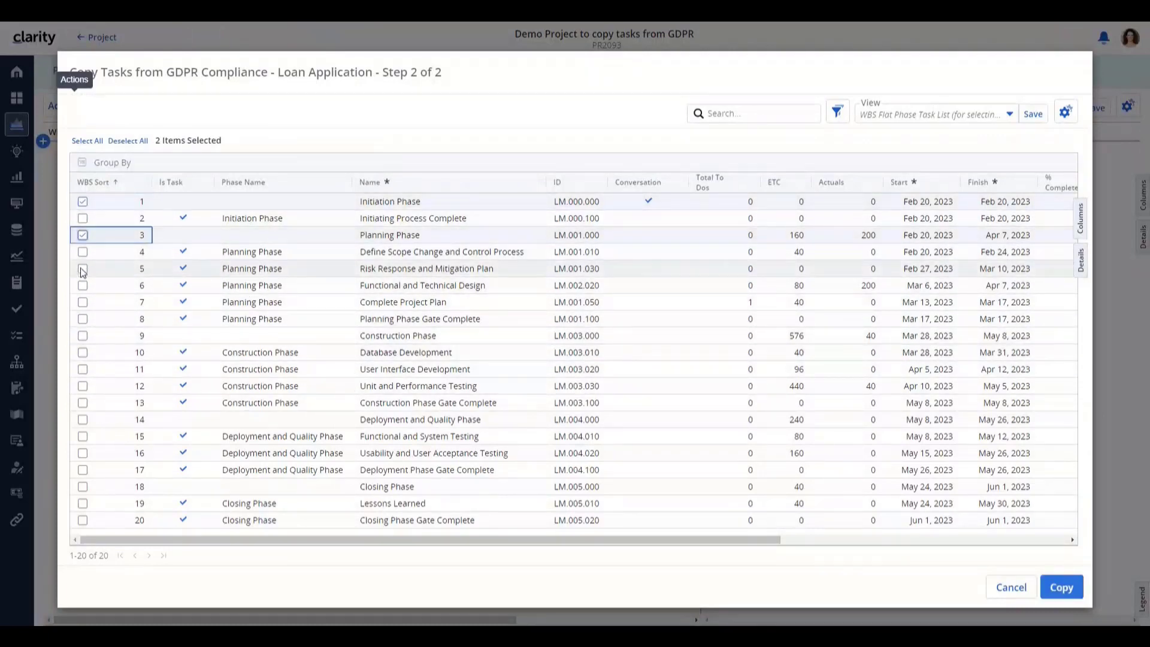
pyautogui.click(83, 336)
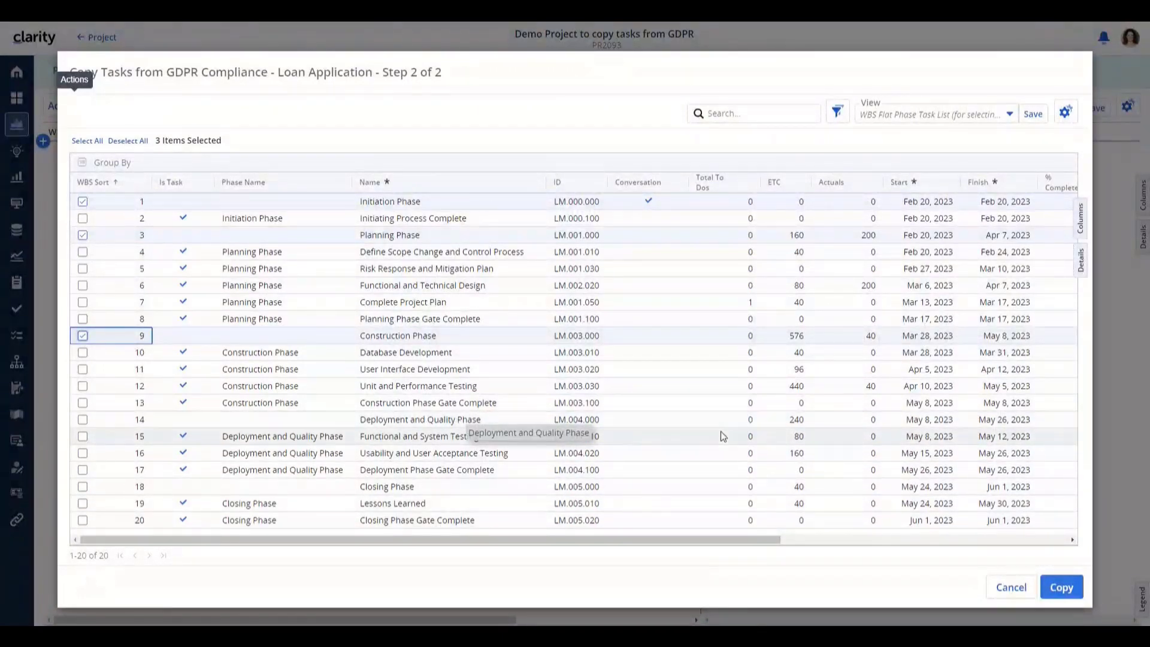
pyautogui.click(1055, 591)
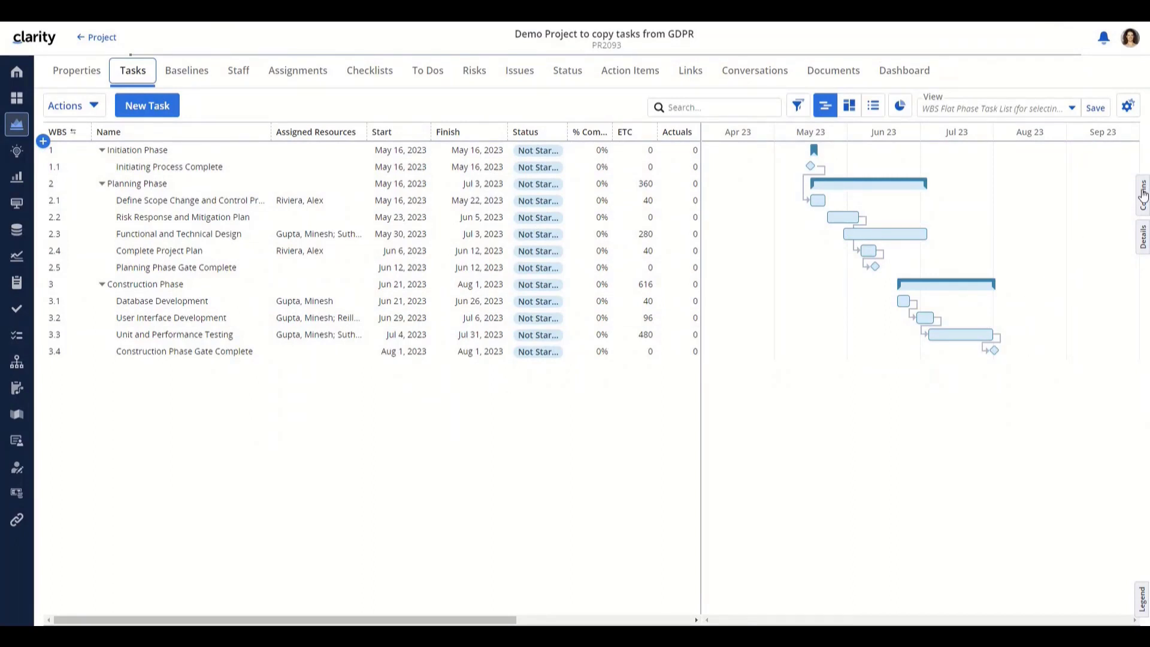
# - Add the ID column to the task grid and place it right after Assigned Resources
pyautogui.click(1143, 196)
pyautogui.scroll(-5, 1055, 452)
pyautogui.scroll(-12, 1056, 452)
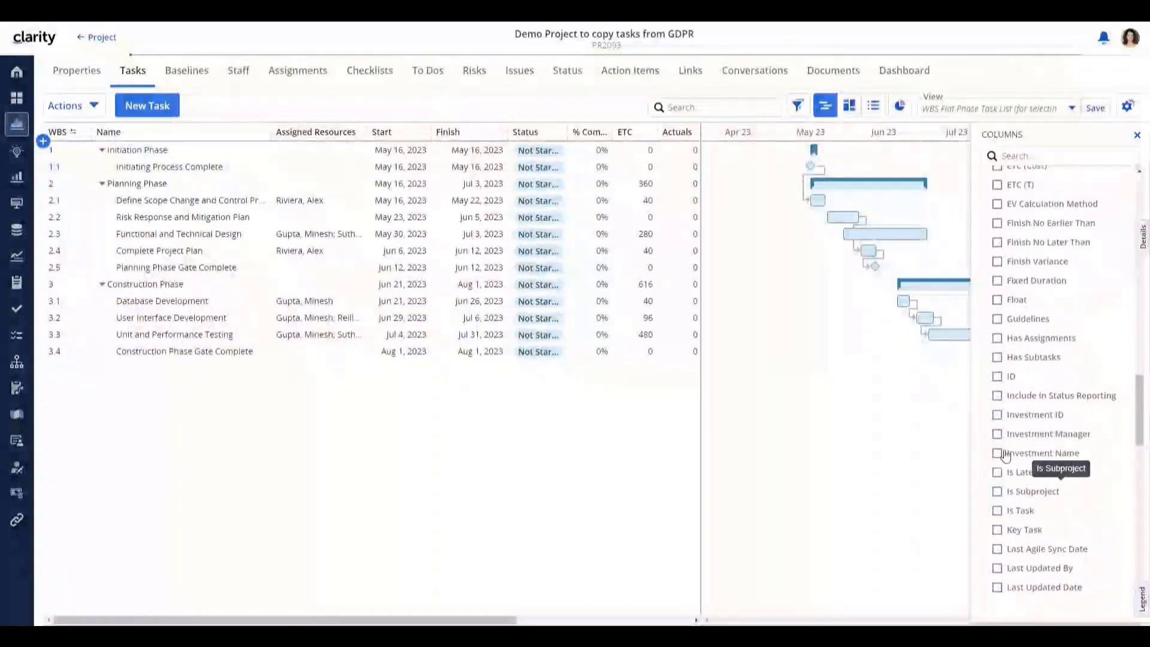
pyautogui.click(997, 376)
pyautogui.click(1136, 136)
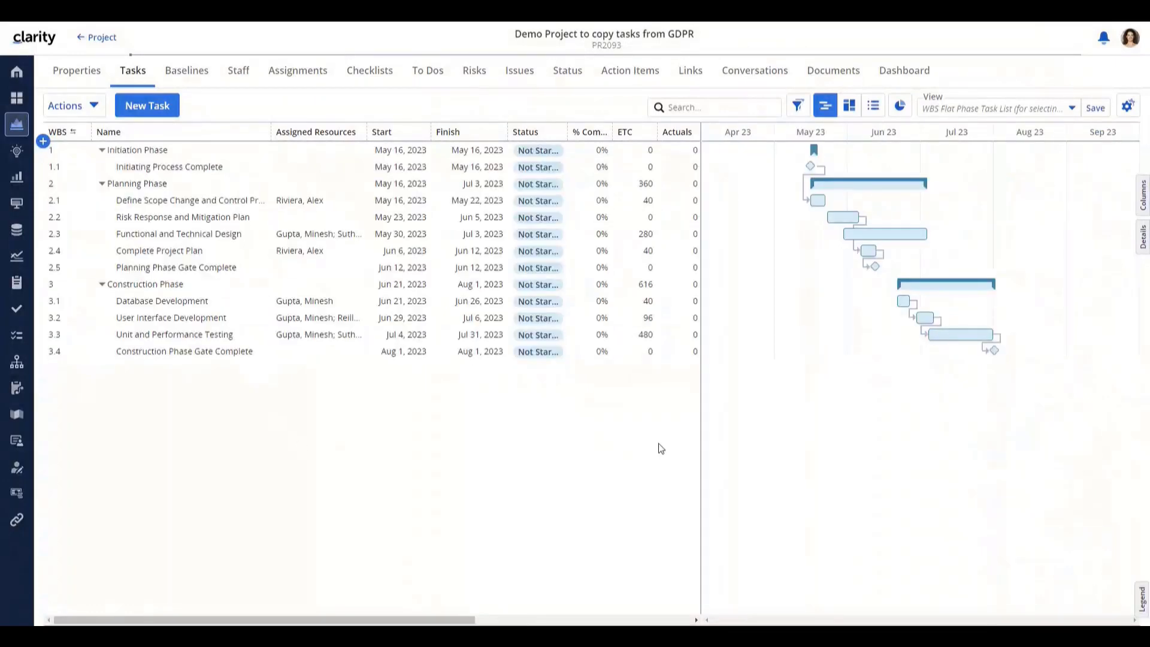
pyautogui.moveTo(427, 619); pyautogui.dragTo(532, 608)
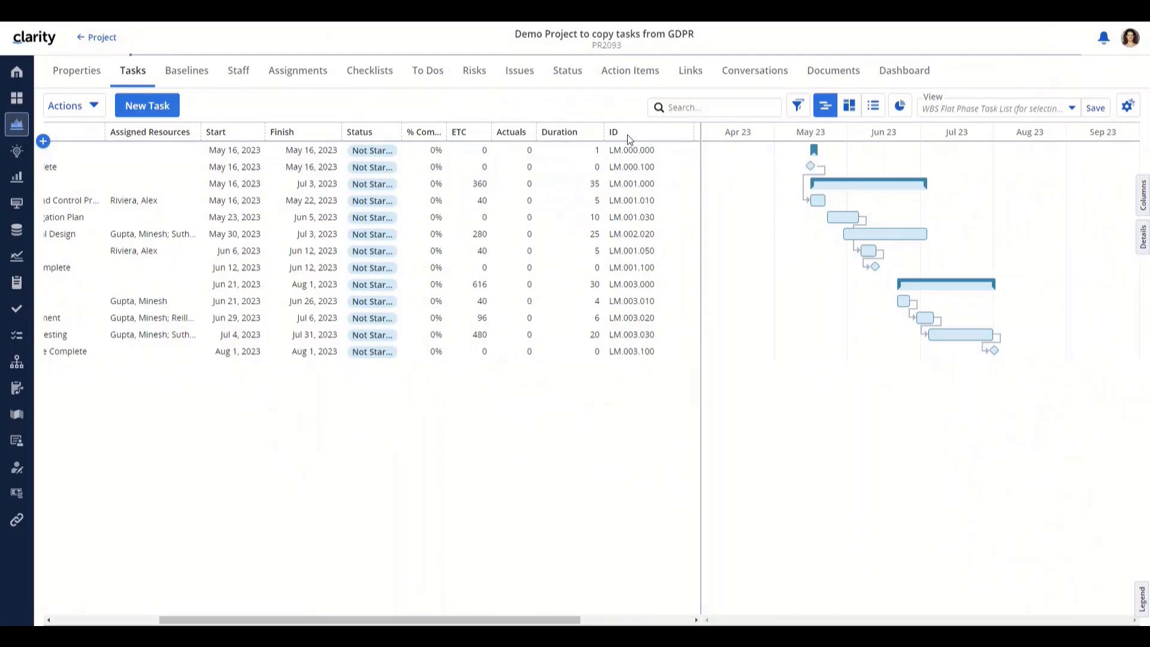
pyautogui.moveTo(629, 139); pyautogui.dragTo(251, 136)
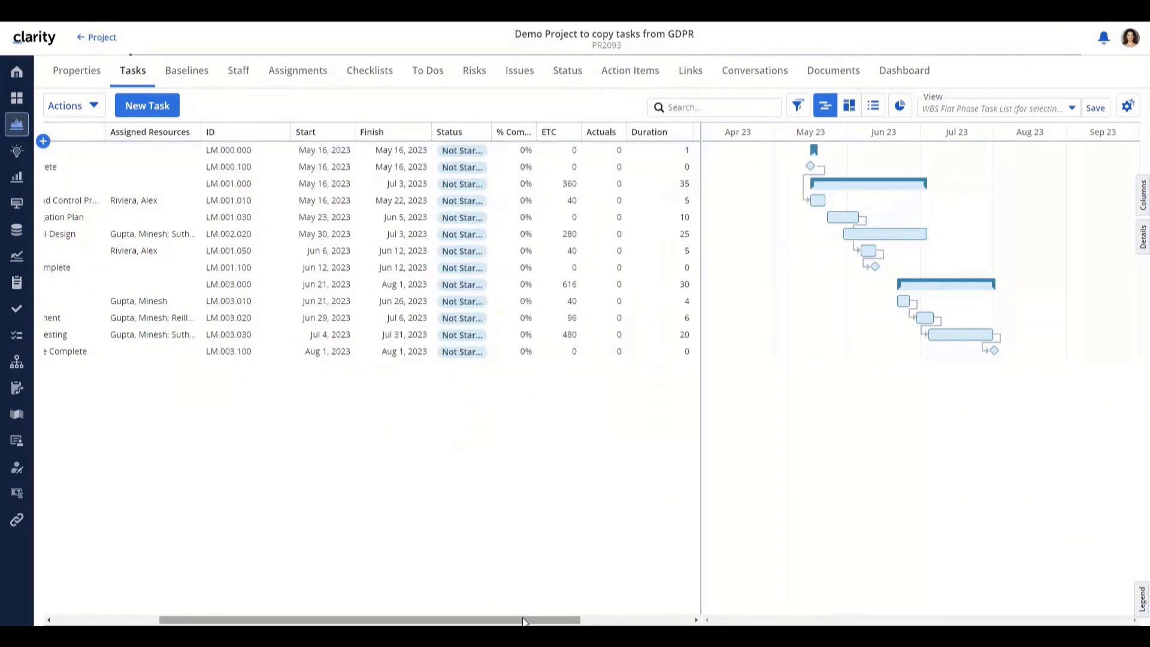
# - Link milestone 1.1 to task 2.1 so task 2.1 depends on it
pyautogui.moveTo(524, 619); pyautogui.dragTo(418, 620)
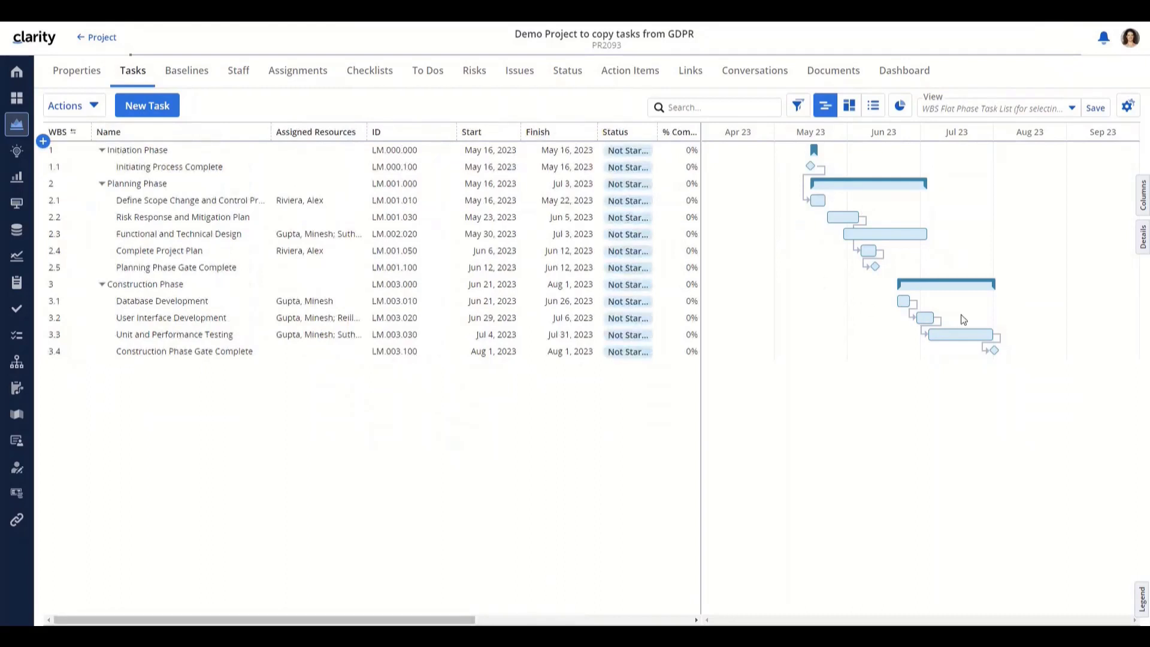
pyautogui.moveTo(821, 171)
pyautogui.moveTo(820, 166); pyautogui.dragTo(816, 198)
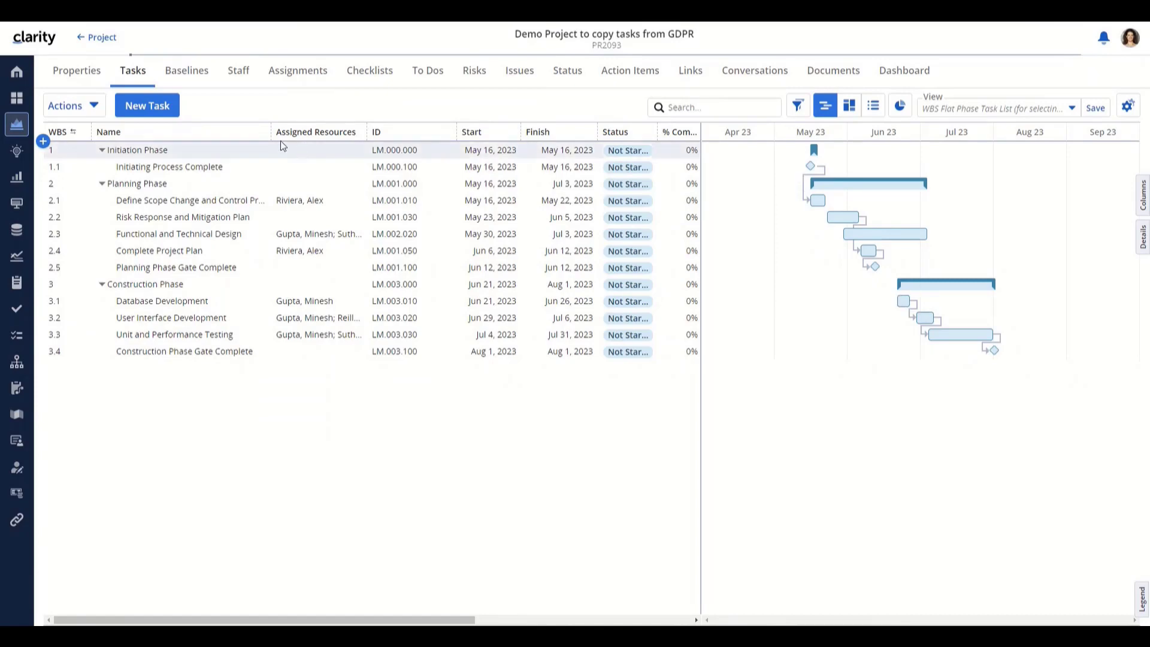
# - Start copying from GDPR Compliance - Loan Application and select Functional and System Testing
pyautogui.click(72, 108)
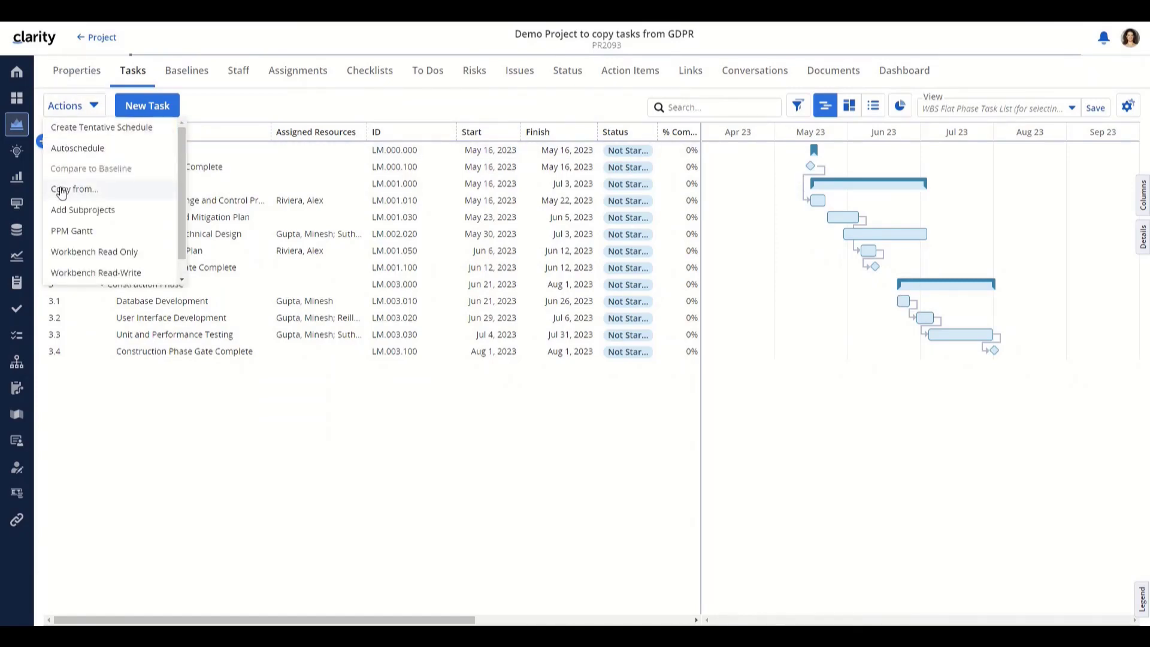
pyautogui.click(61, 189)
pyautogui.click(70, 252)
pyautogui.click(360, 244)
pyautogui.click(1060, 586)
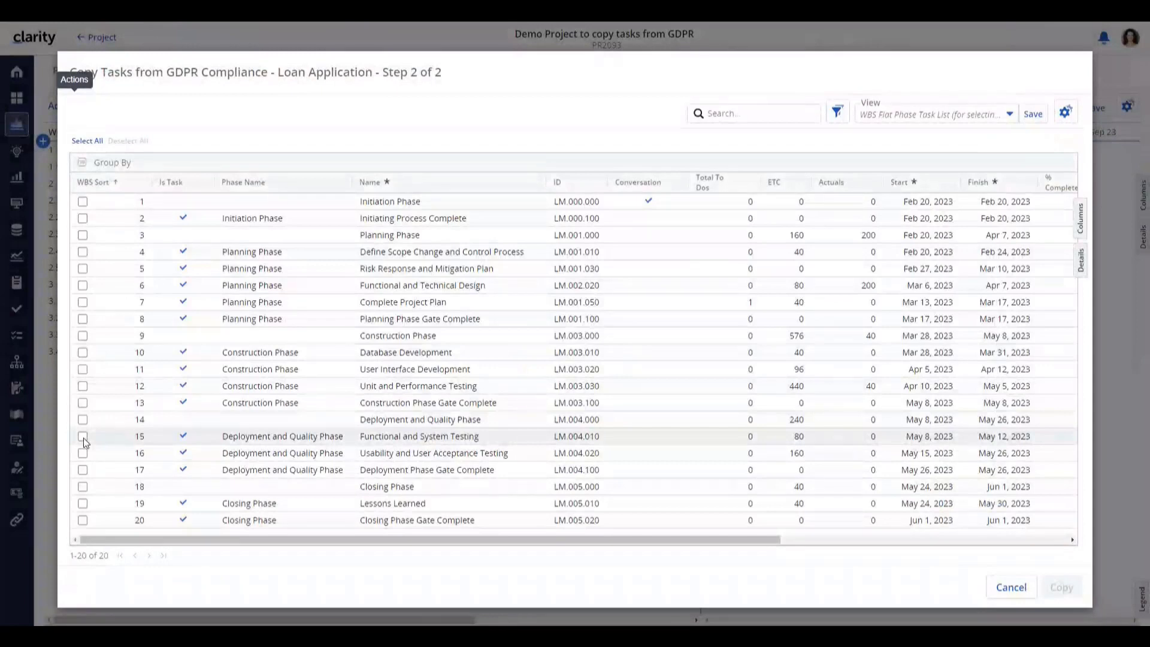
pyautogui.click(83, 437)
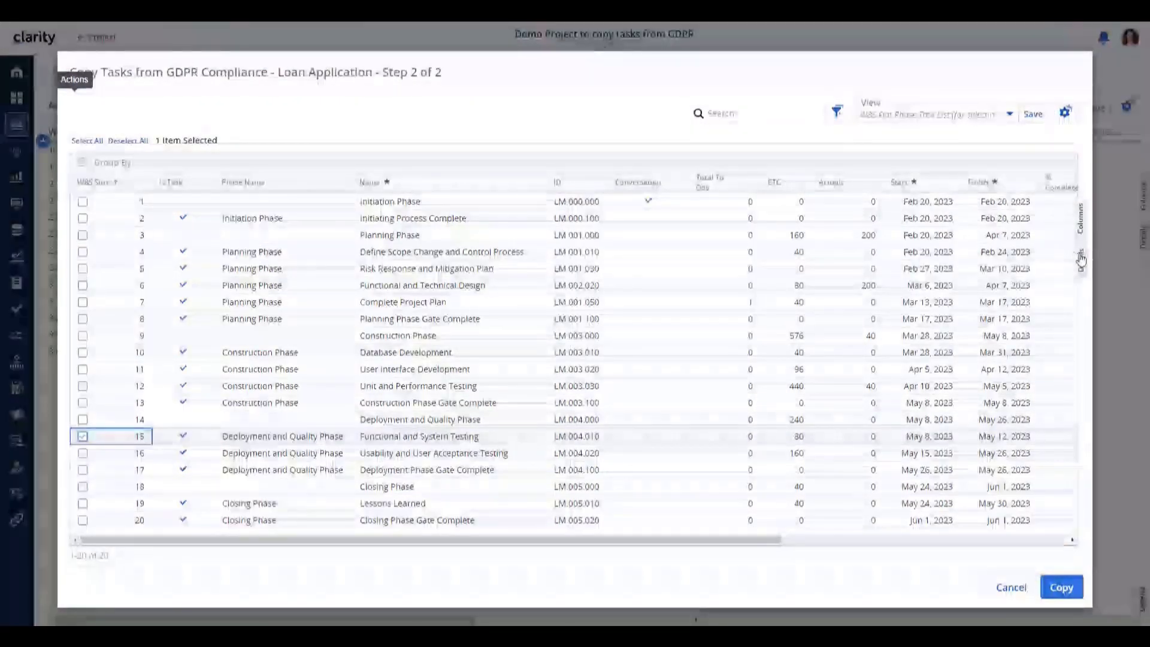
# - Review Functional and System Testing's dependencies in the Details panel, then copy it into Demo Project
pyautogui.click(1079, 259)
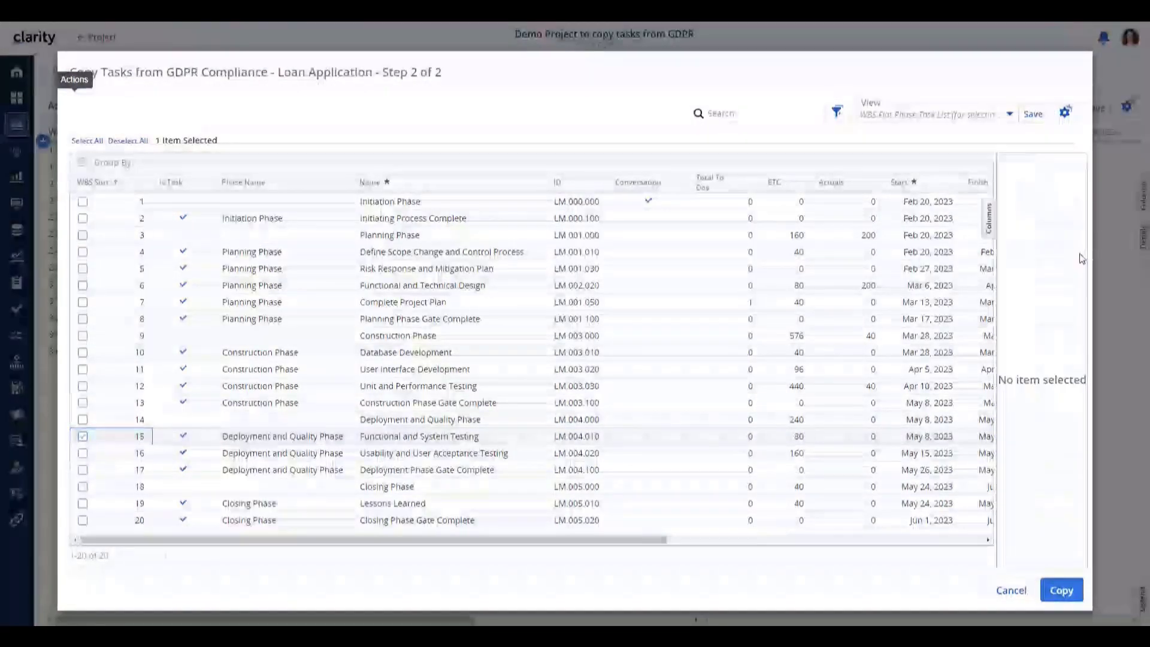
pyautogui.click(620, 440)
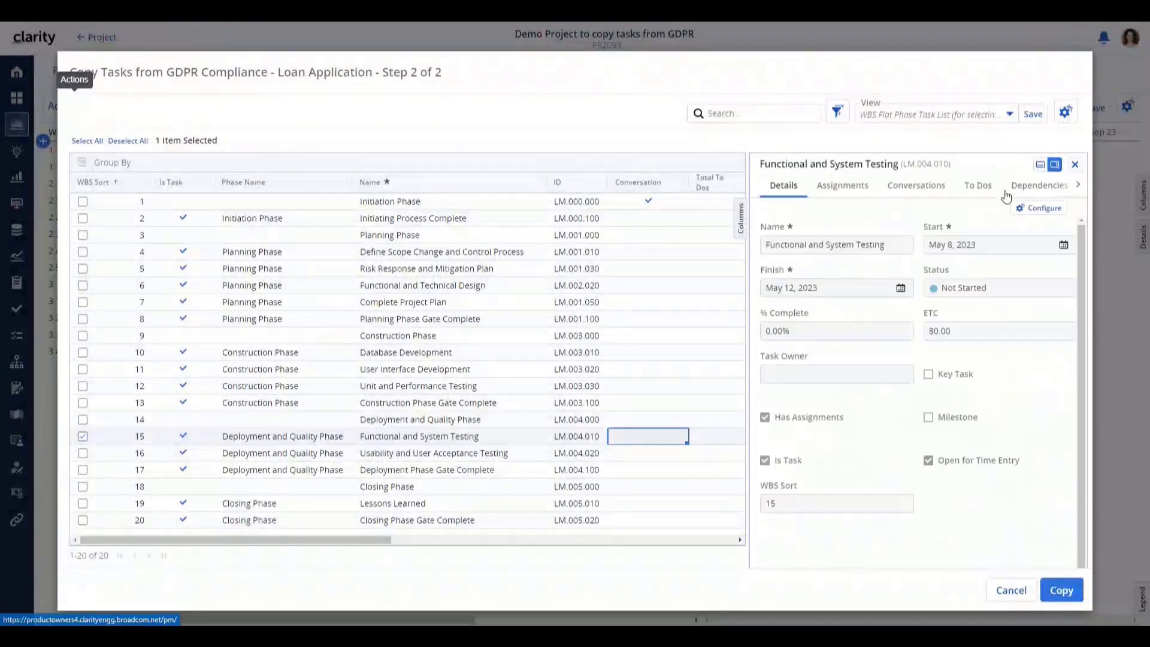
pyautogui.click(1038, 186)
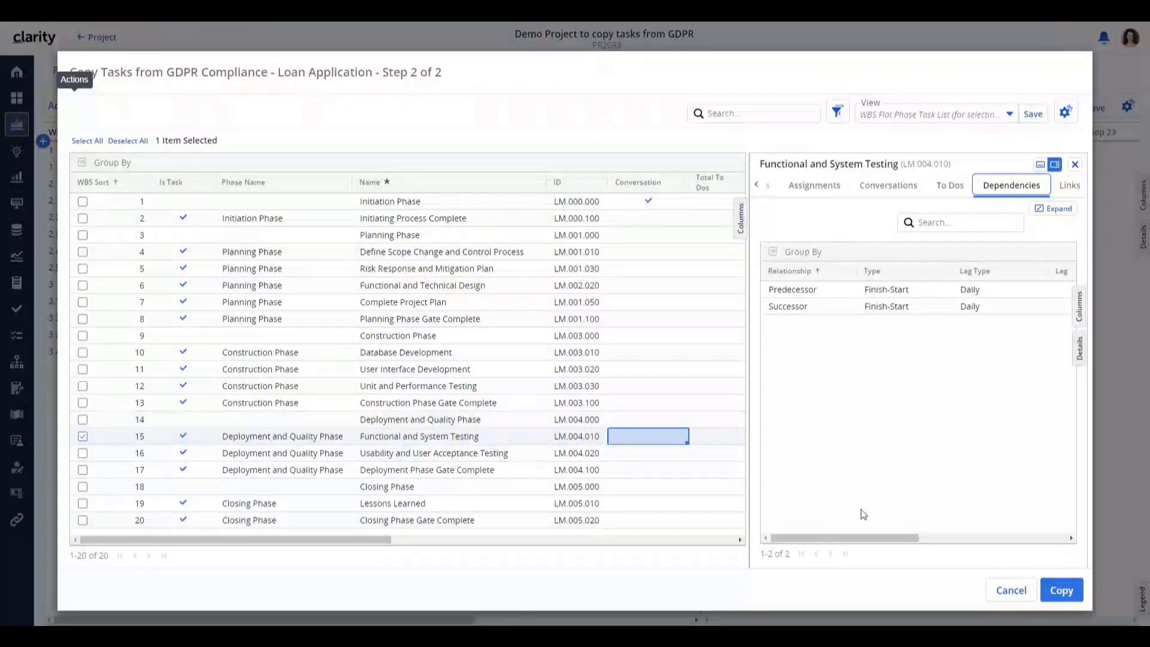
pyautogui.moveTo(870, 541); pyautogui.dragTo(1025, 526)
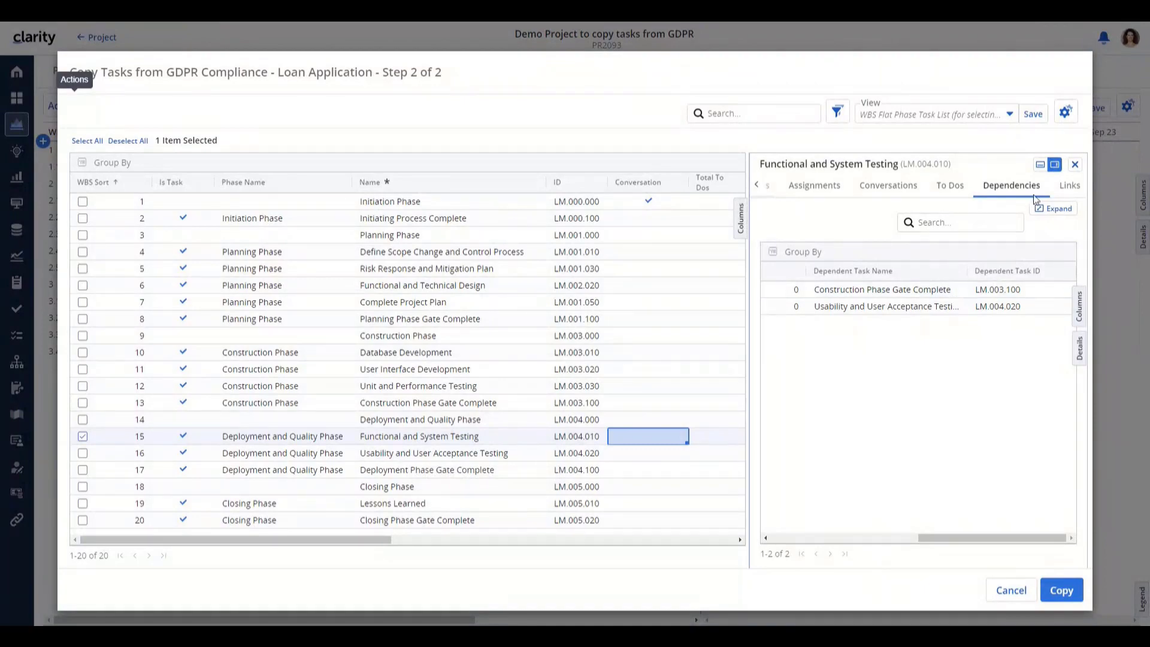
pyautogui.click(1075, 167)
pyautogui.click(1061, 588)
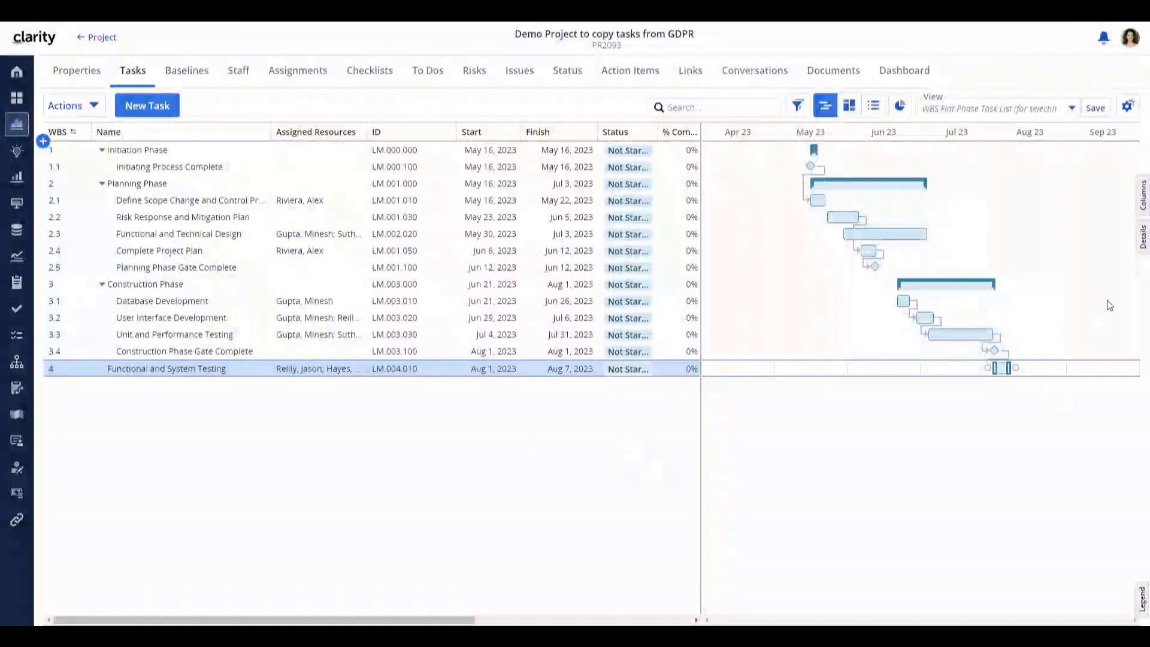
# - Check the copied task's dependencies and the Initiation Phase's conversations in the details pane
pyautogui.click(1141, 249)
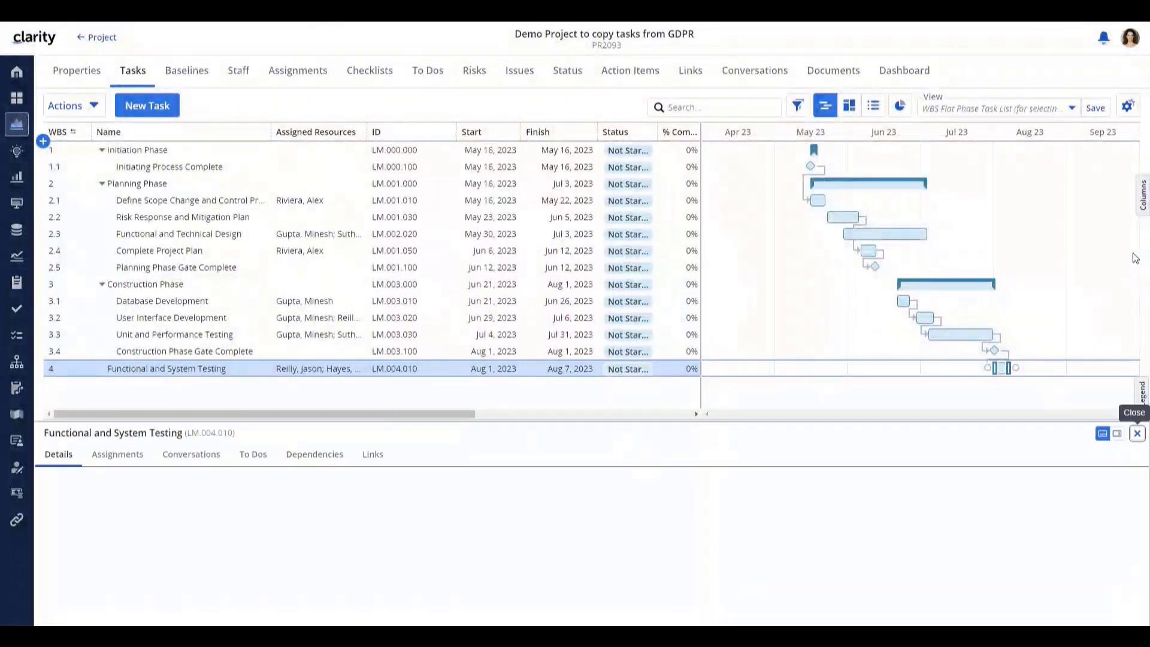
pyautogui.click(320, 458)
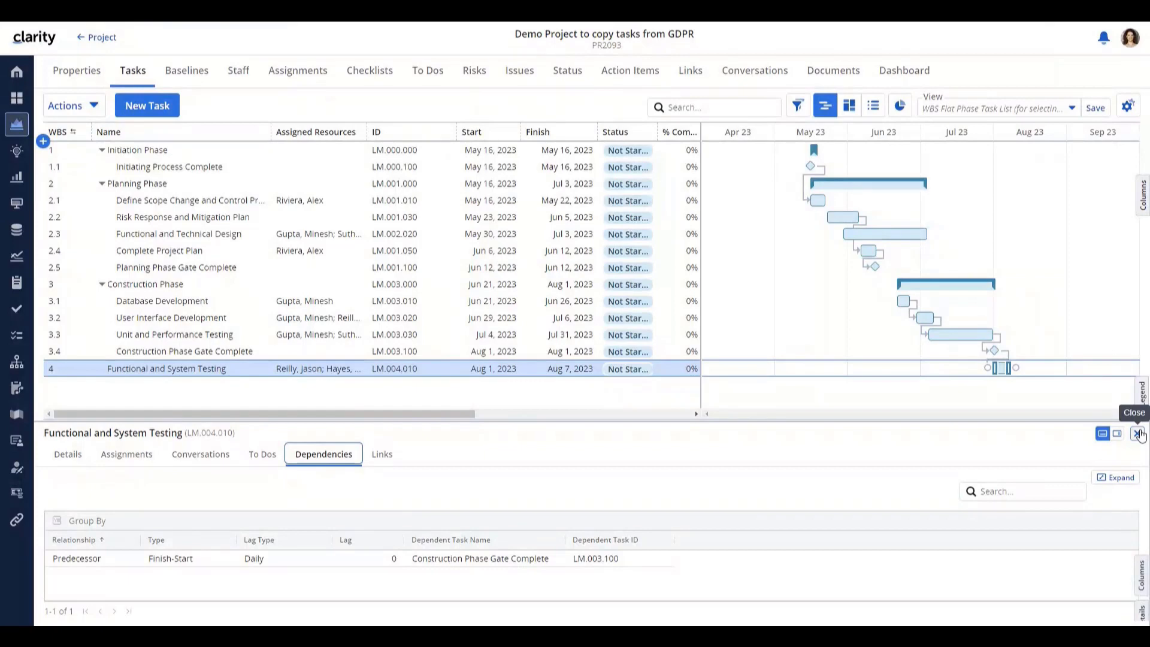
pyautogui.click(179, 153)
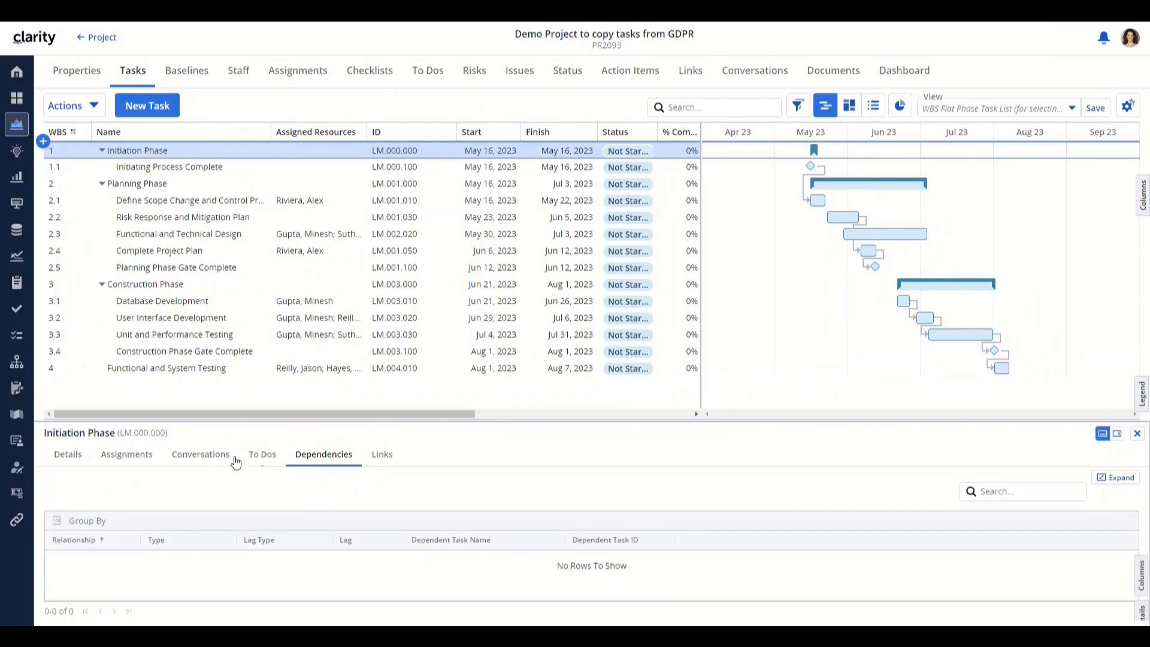
pyautogui.click(214, 458)
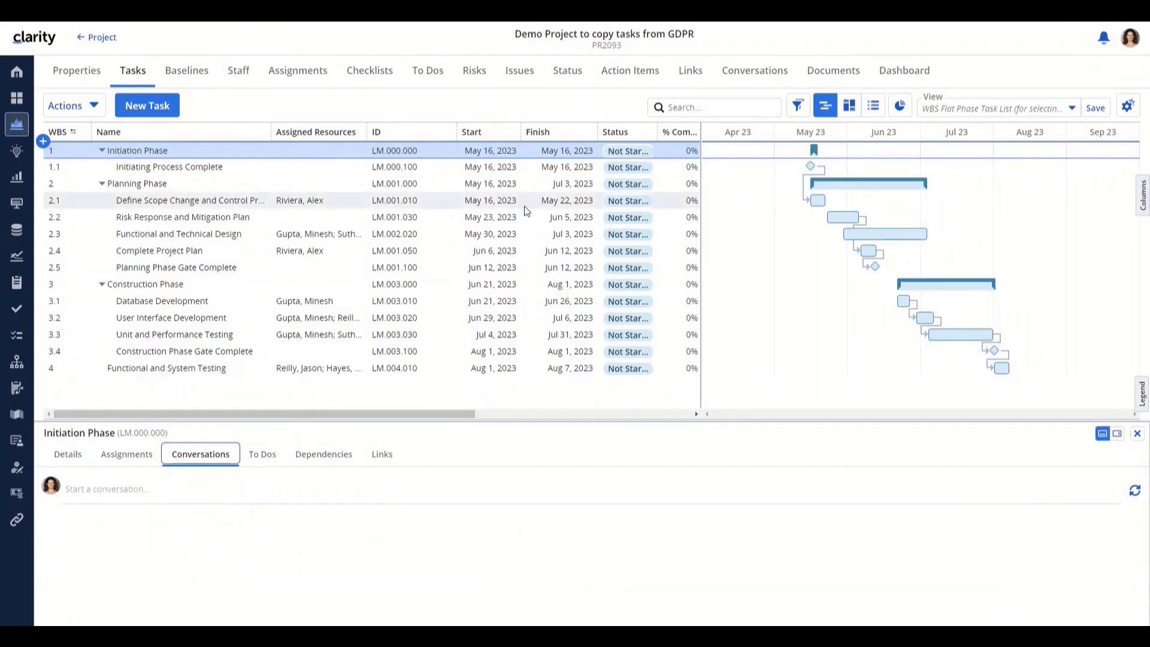
# - Switch to the flat list view and check Complete Project Plan's to-do, due Jun 8, 2023
pyautogui.click(873, 106)
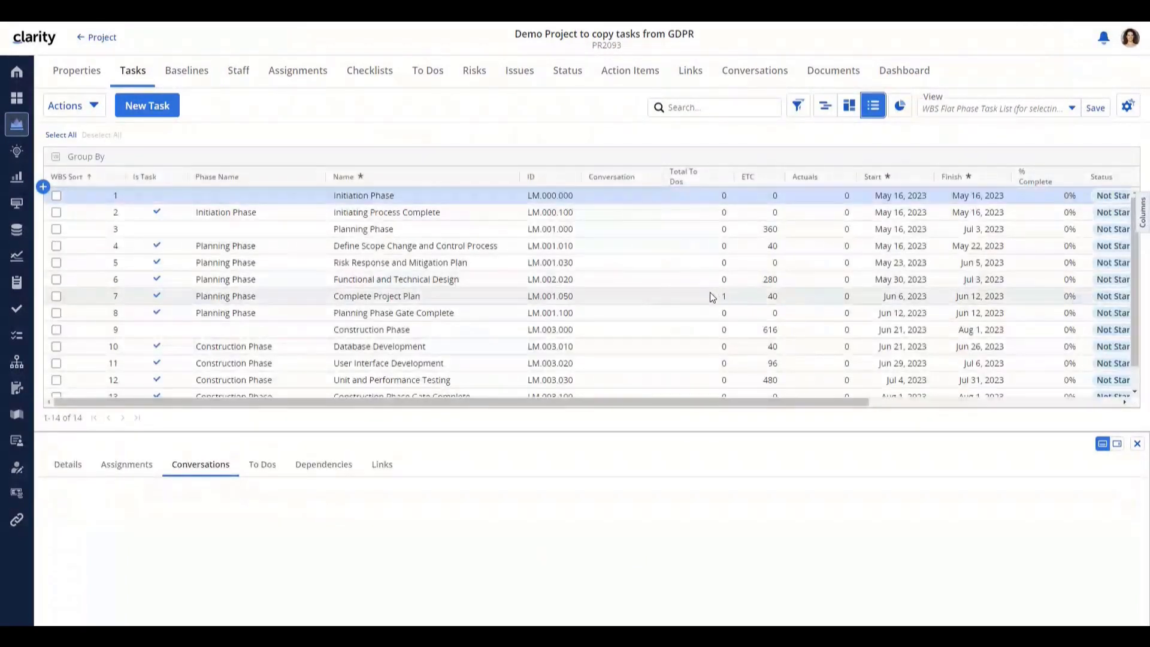
pyautogui.click(707, 294)
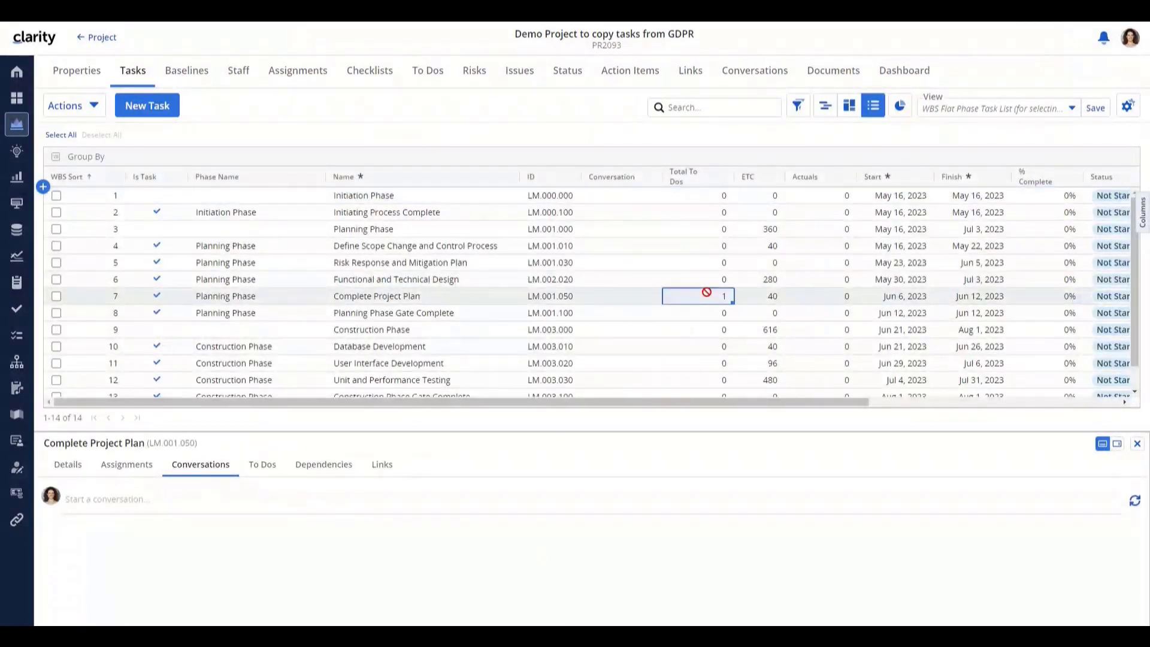
pyautogui.click(262, 464)
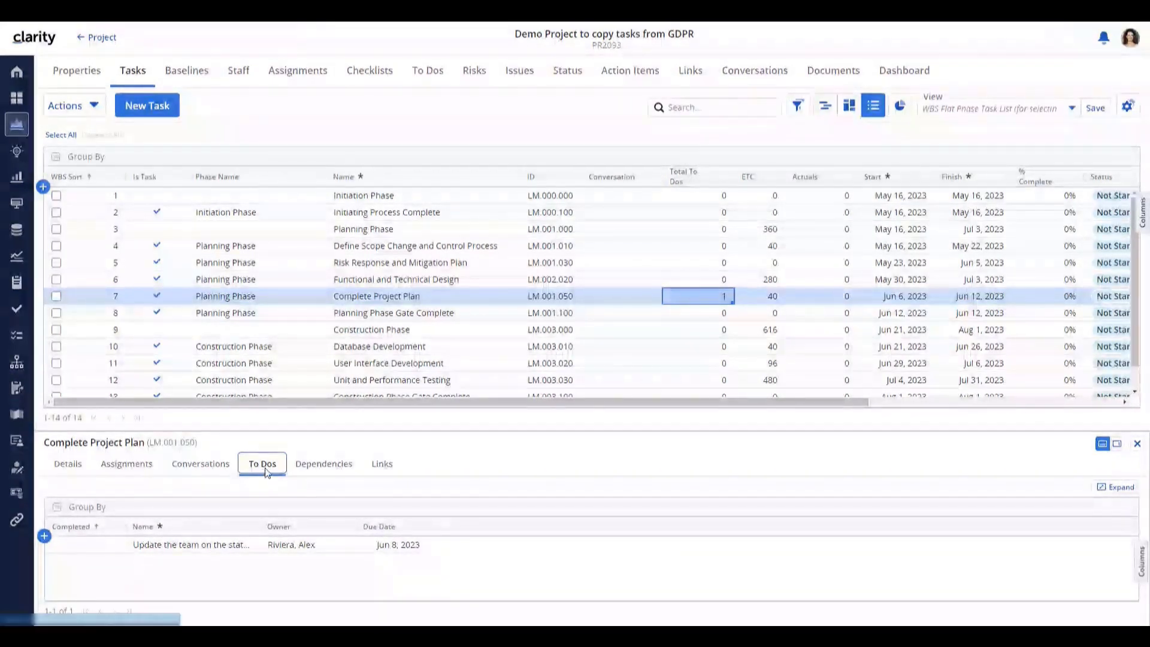
pyautogui.click(482, 201)
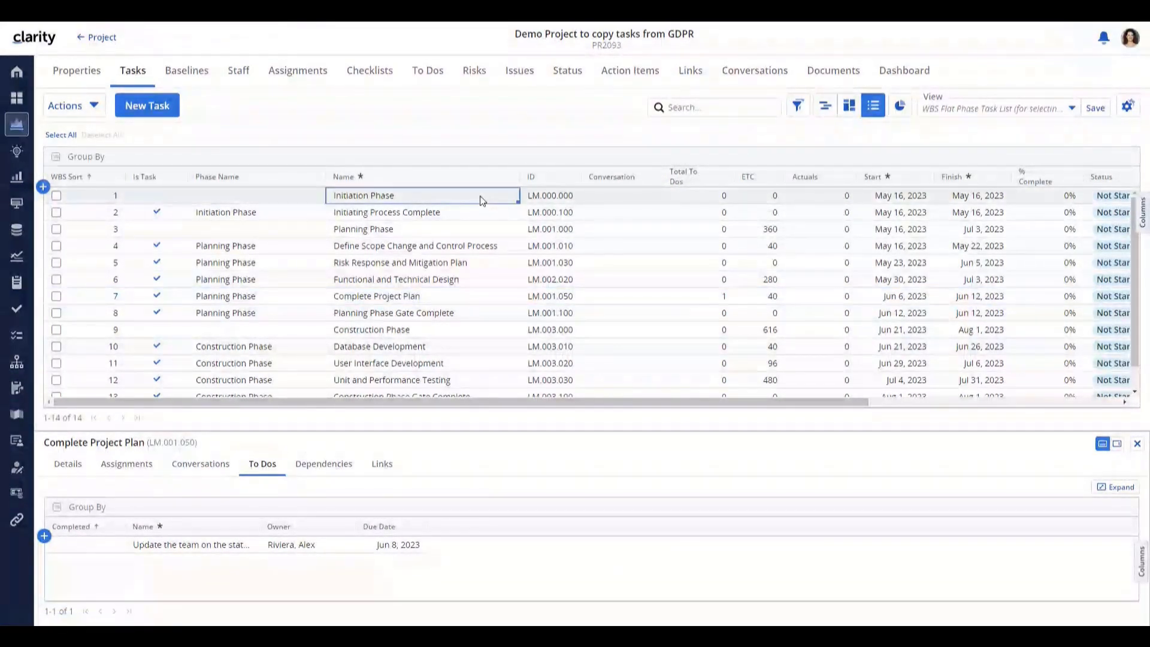
# - Show the Initiation Phase's Links, listing the single Kick-off evite link
pyautogui.click(394, 472)
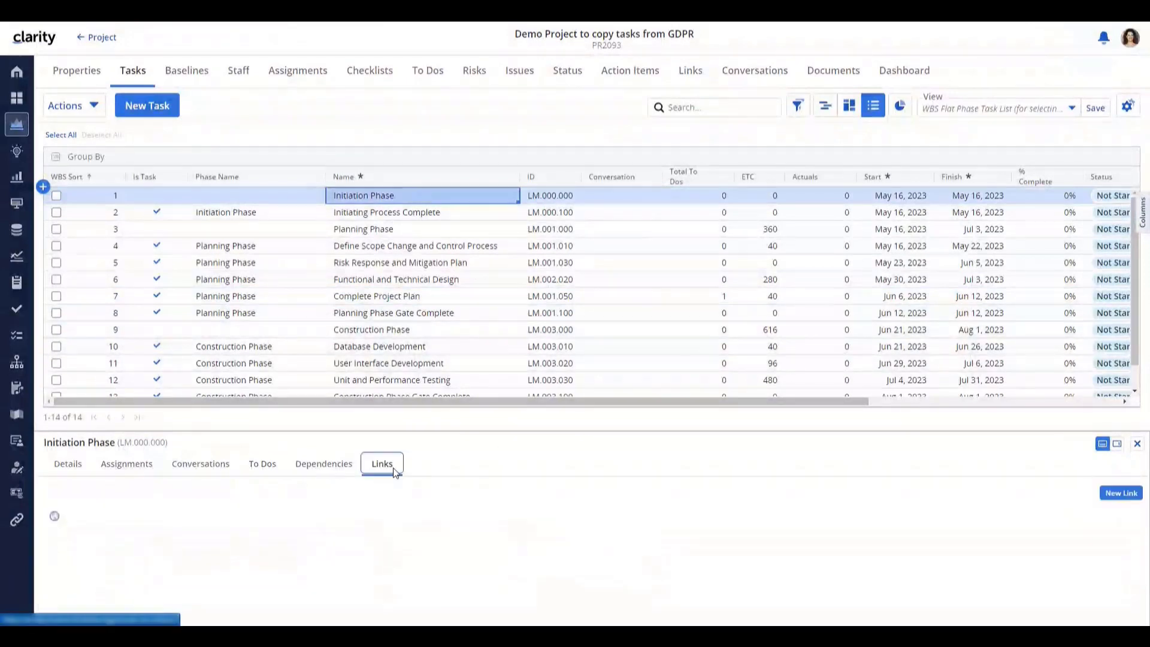
pyautogui.moveTo(110, 516)
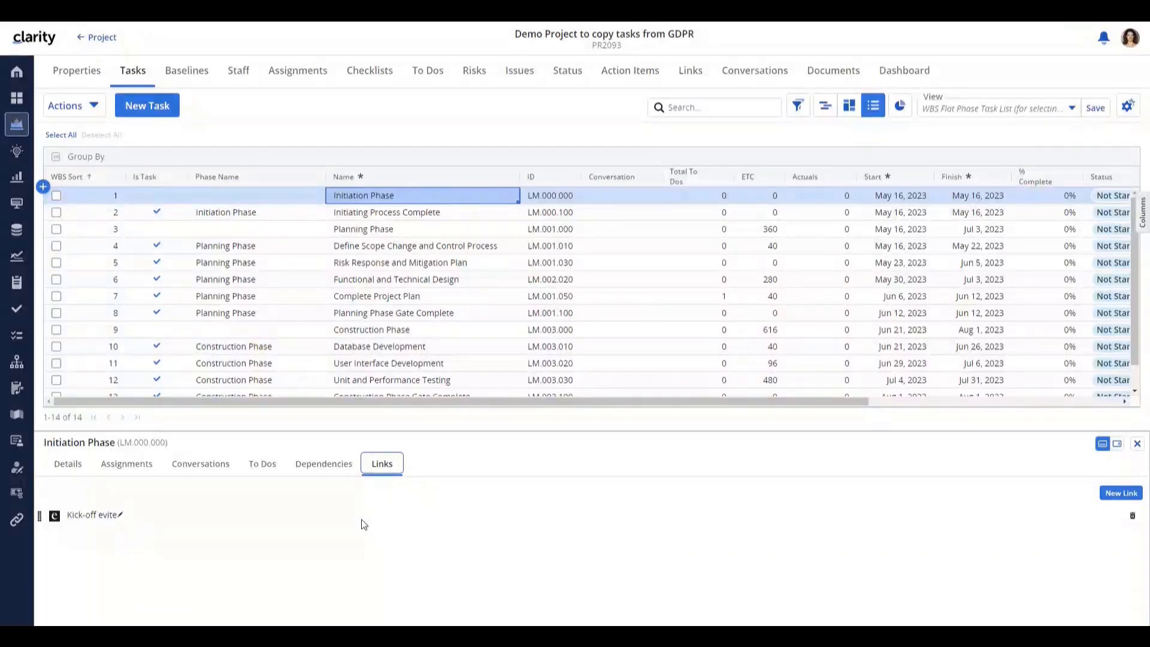
# - Visit the Staff list, return to Tasks, and close the task details pane
pyautogui.click(243, 78)
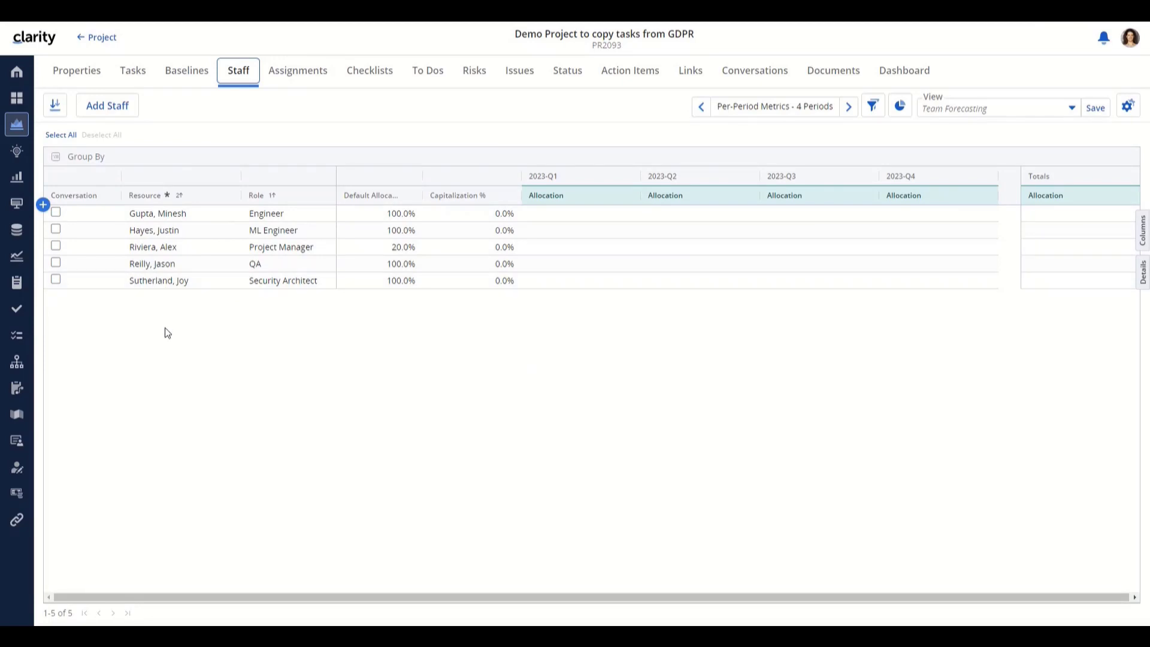
pyautogui.click(133, 73)
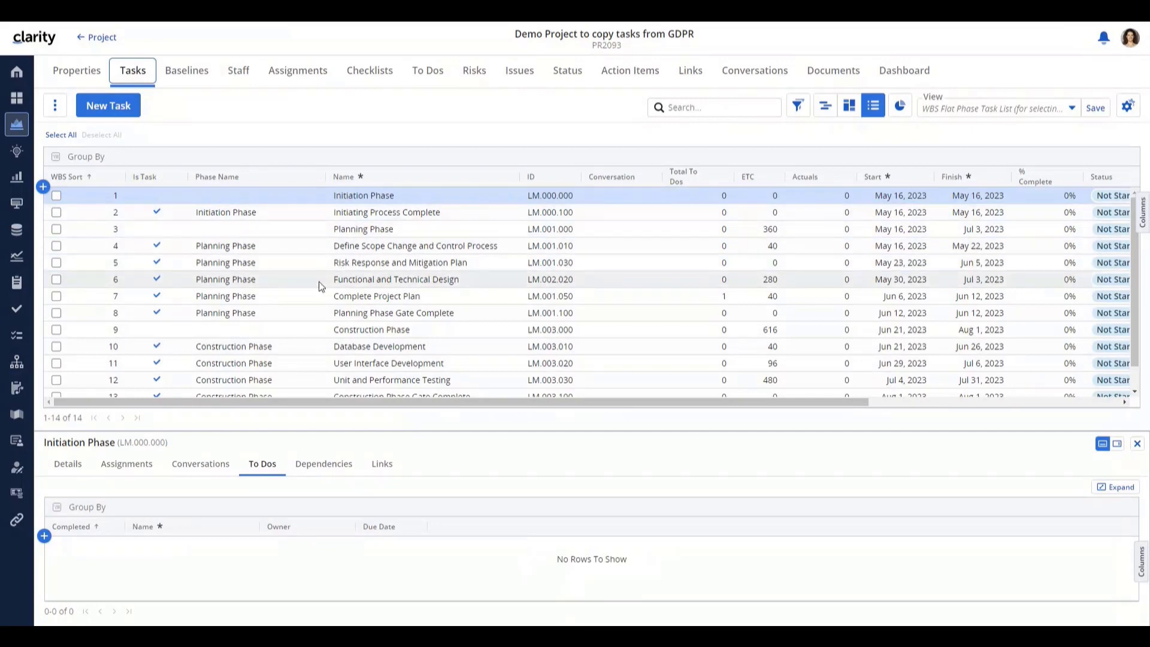
pyautogui.click(1136, 444)
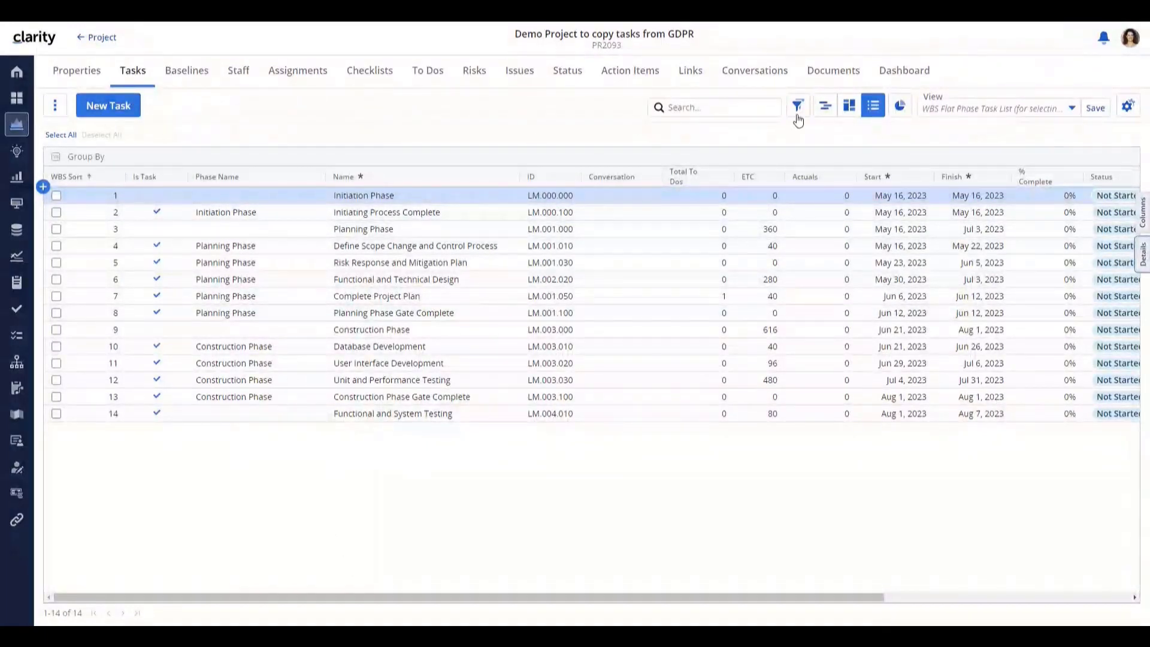
# - Copy all 20 GDPR Compliance - Loan Application tasks into Demo Project, adding Deployment and Closing phases
pyautogui.click(824, 106)
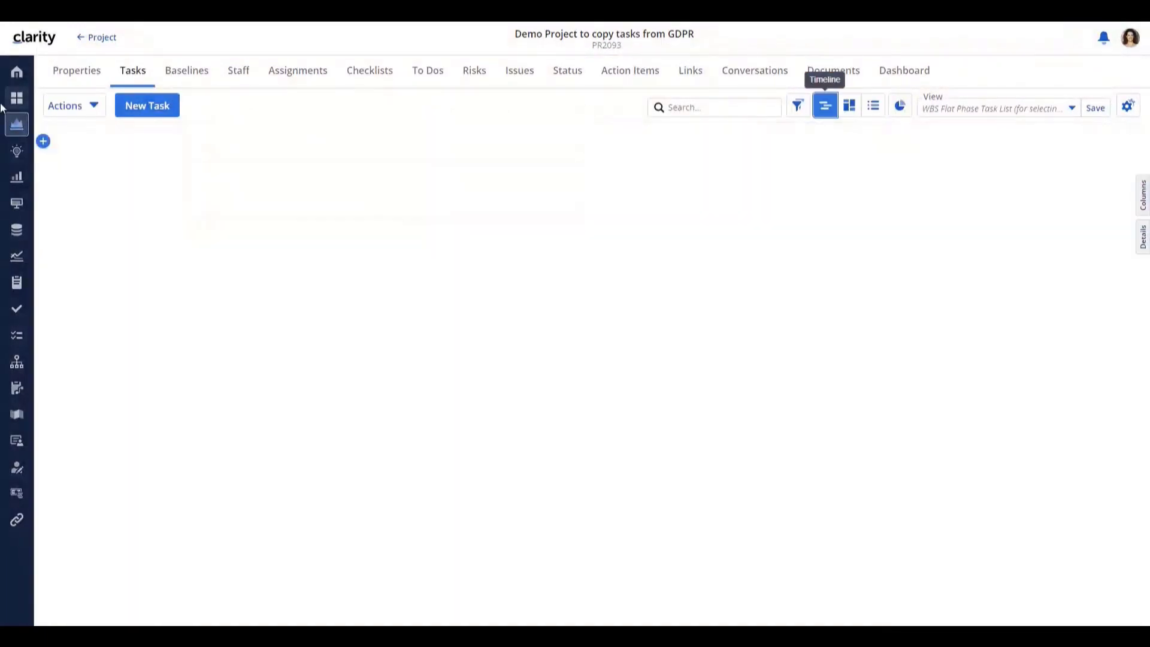
pyautogui.click(88, 114)
pyautogui.click(66, 191)
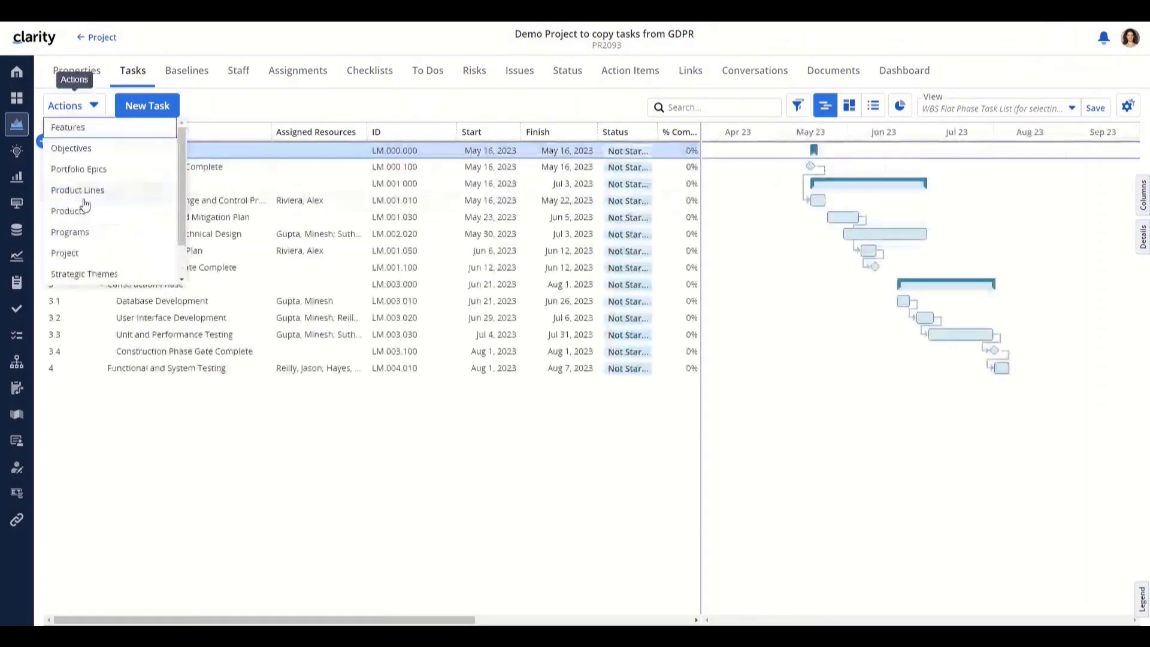
pyautogui.click(65, 253)
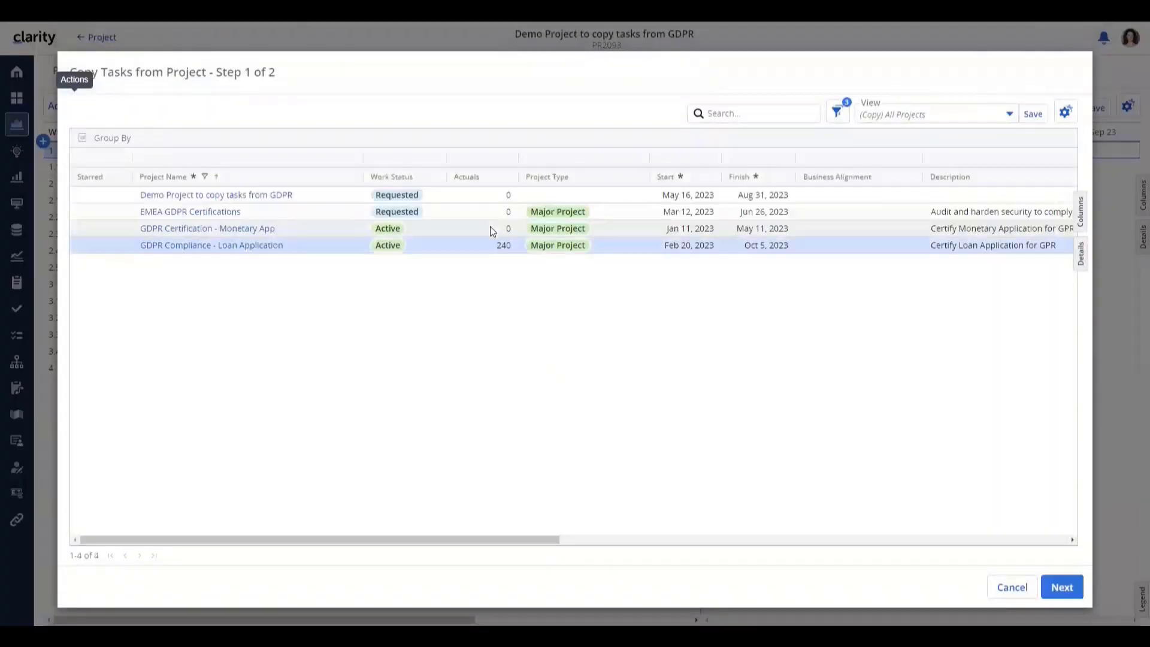
pyautogui.click(247, 249)
pyautogui.click(1061, 587)
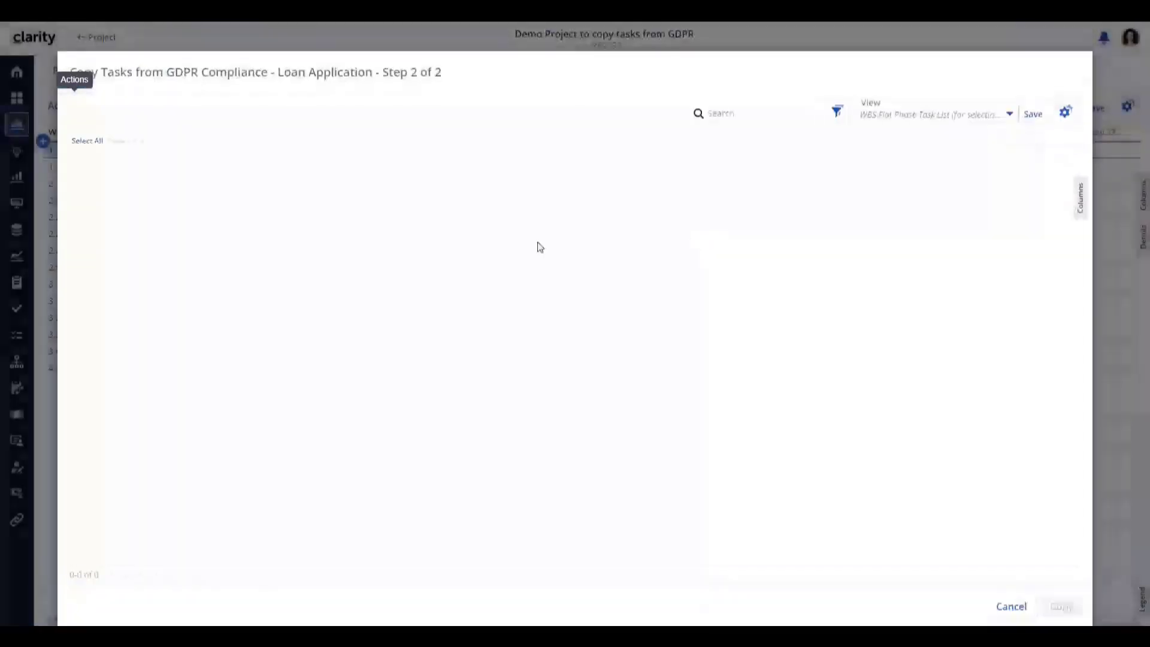
pyautogui.click(79, 142)
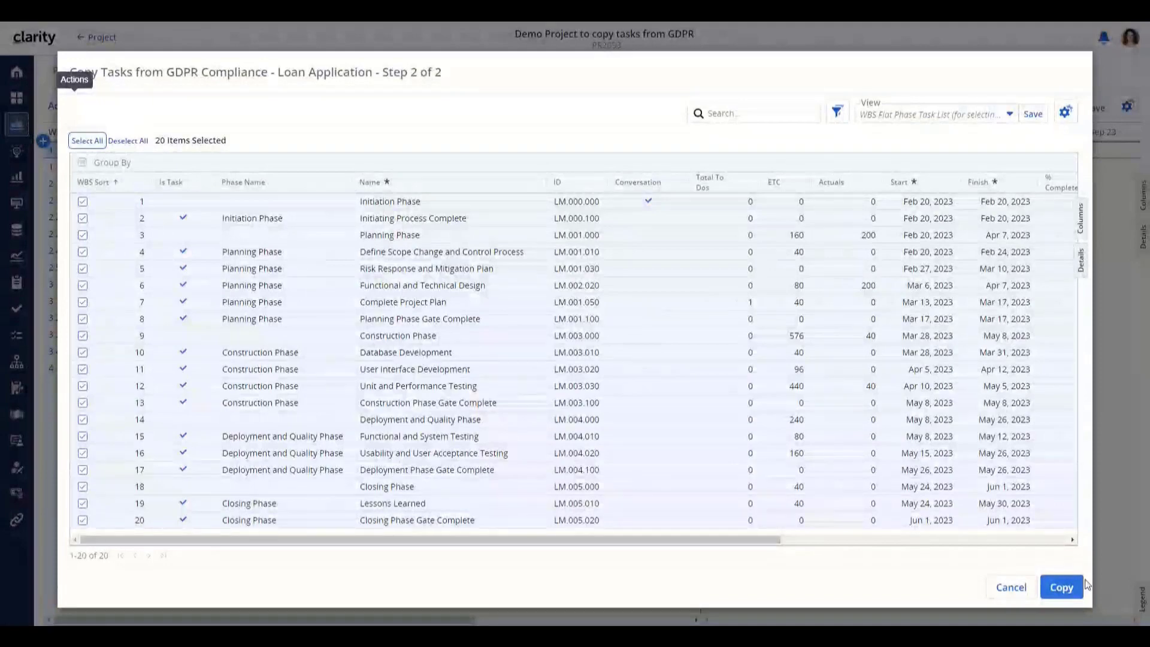
pyautogui.click(1054, 588)
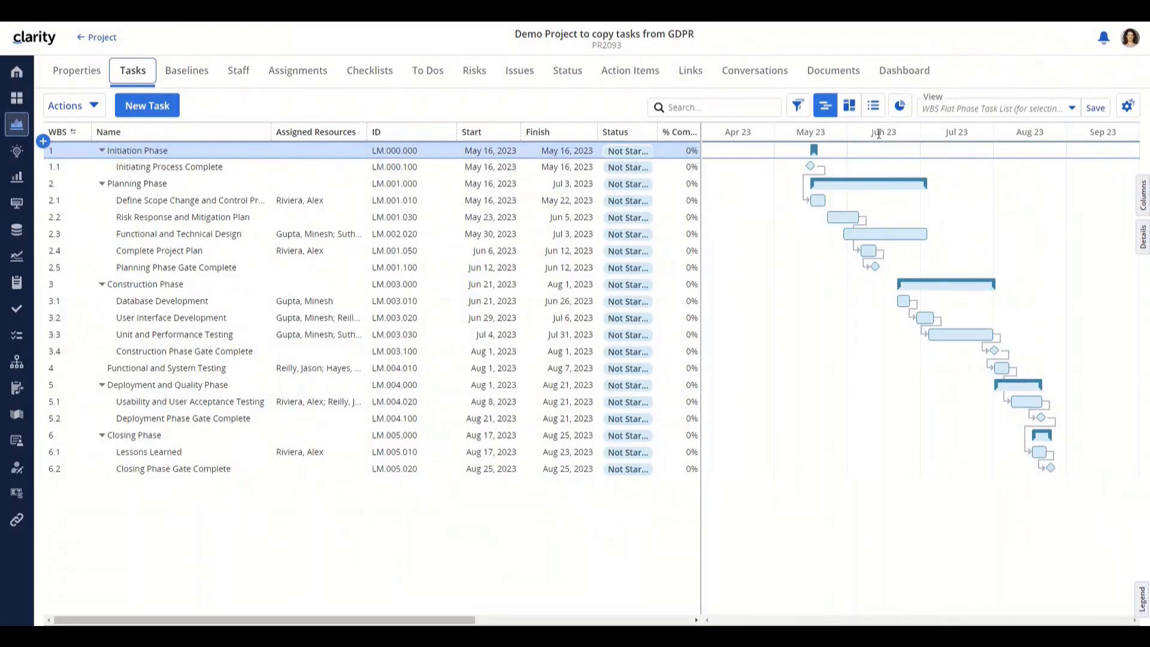
pyautogui.click(872, 106)
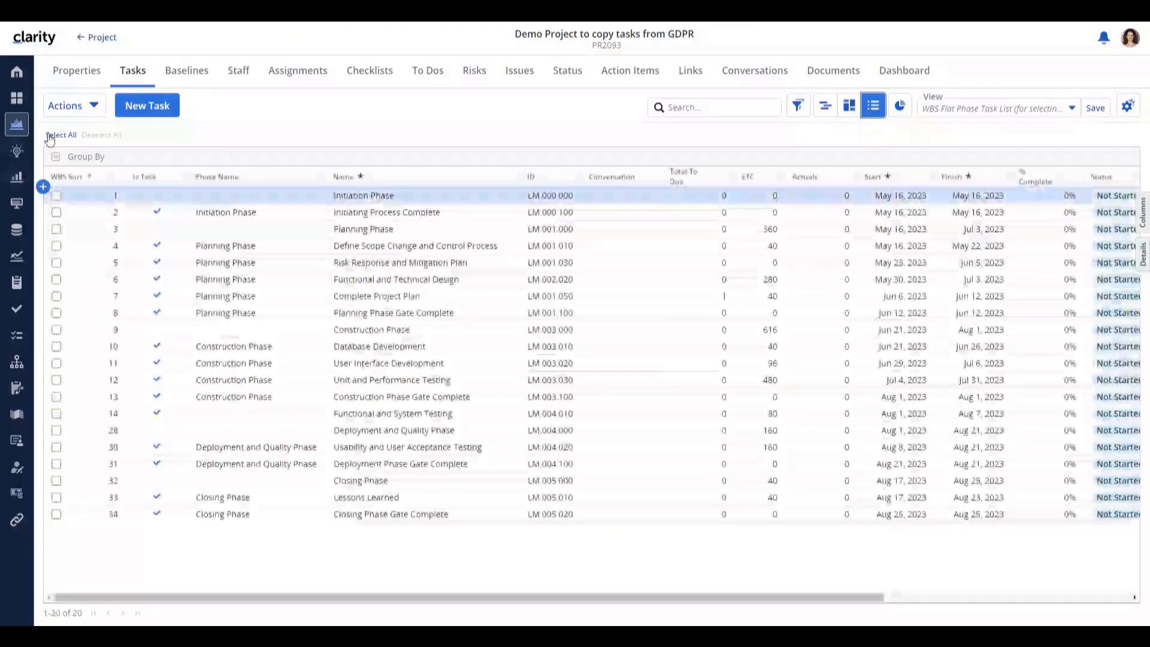
# - Bulk-edit all 20 Demo Project tasks to clear their ID, then switch to Gantt view
pyautogui.click(60, 134)
pyautogui.click(213, 135)
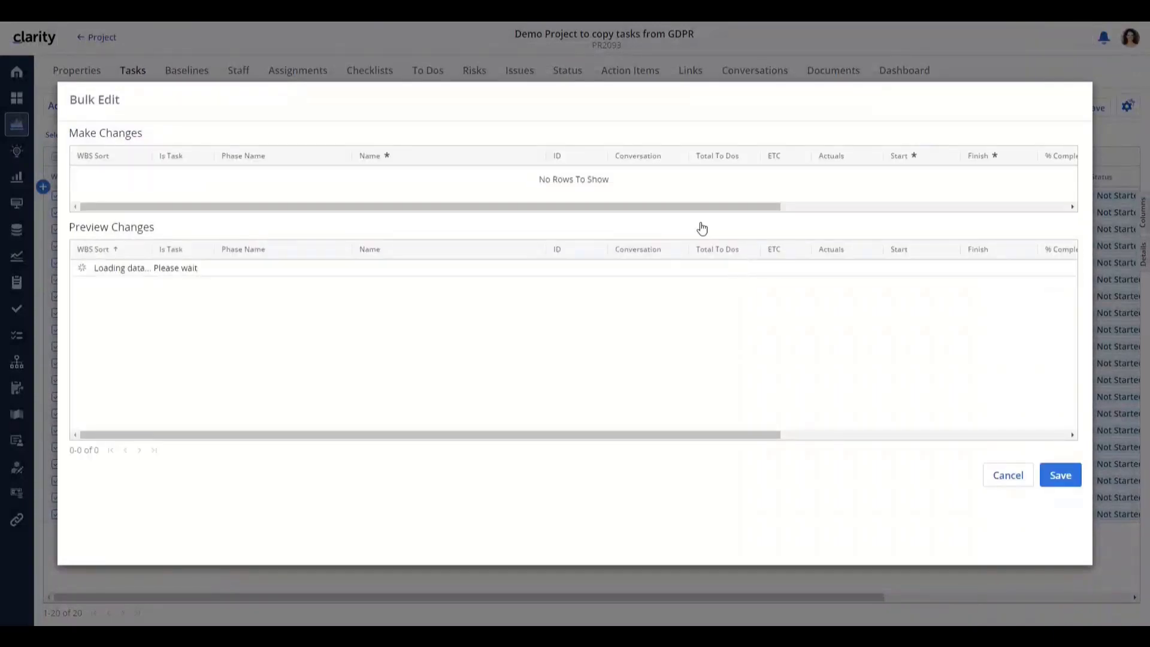
pyautogui.click(577, 175)
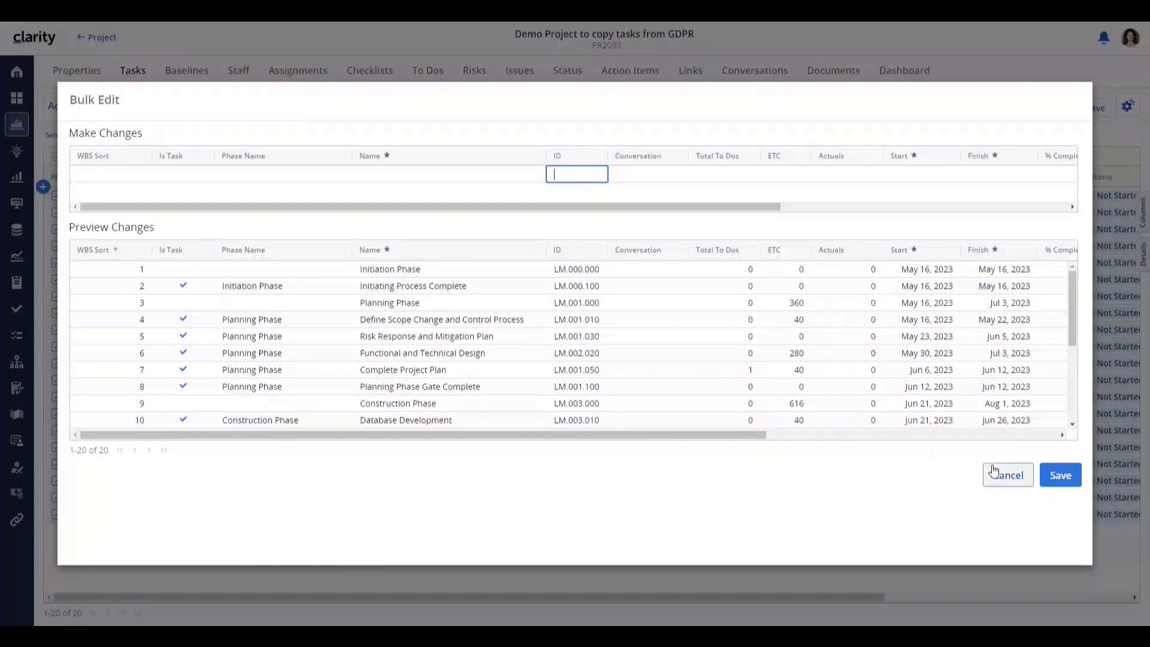
pyautogui.press('Delete')
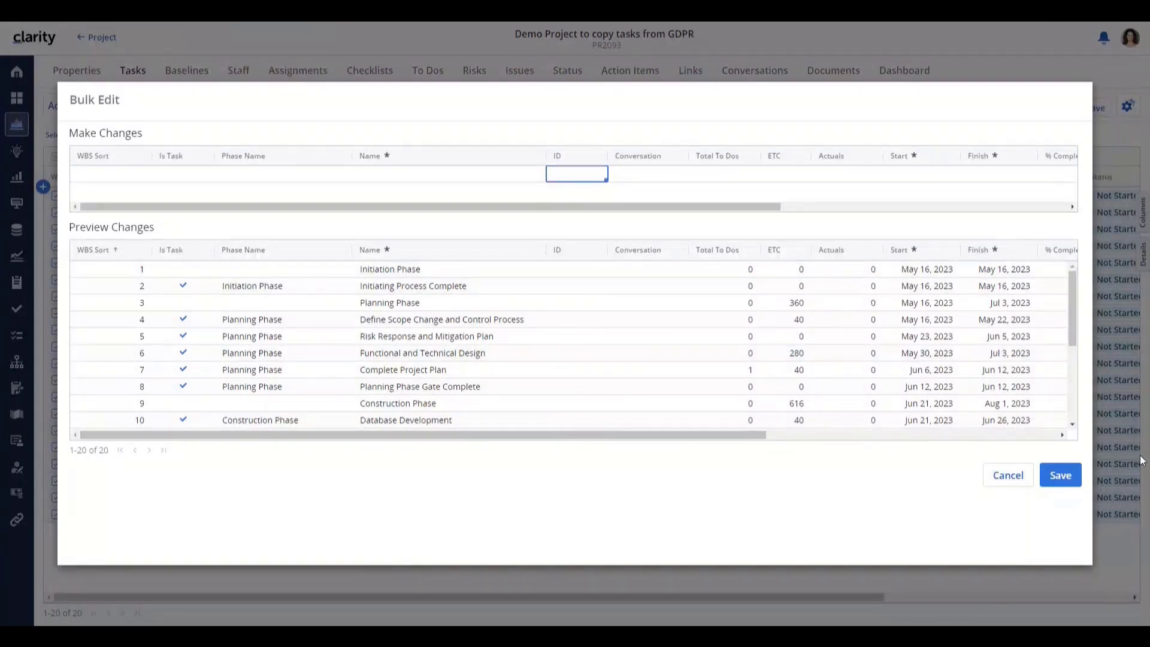
pyautogui.click(1072, 478)
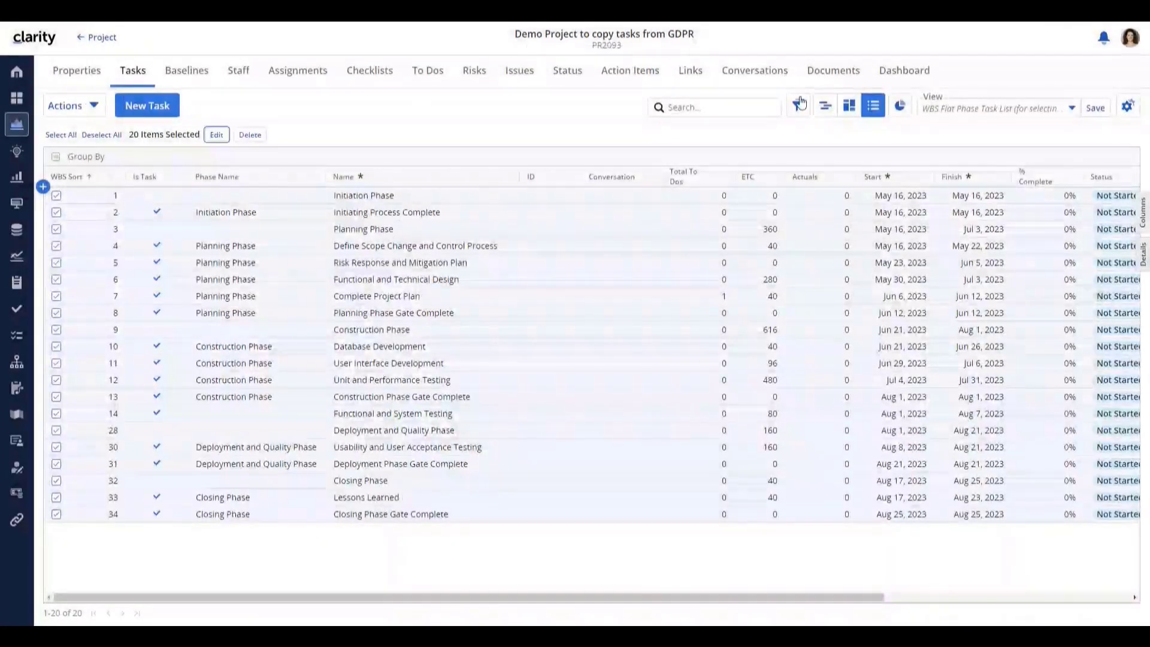
pyautogui.click(823, 106)
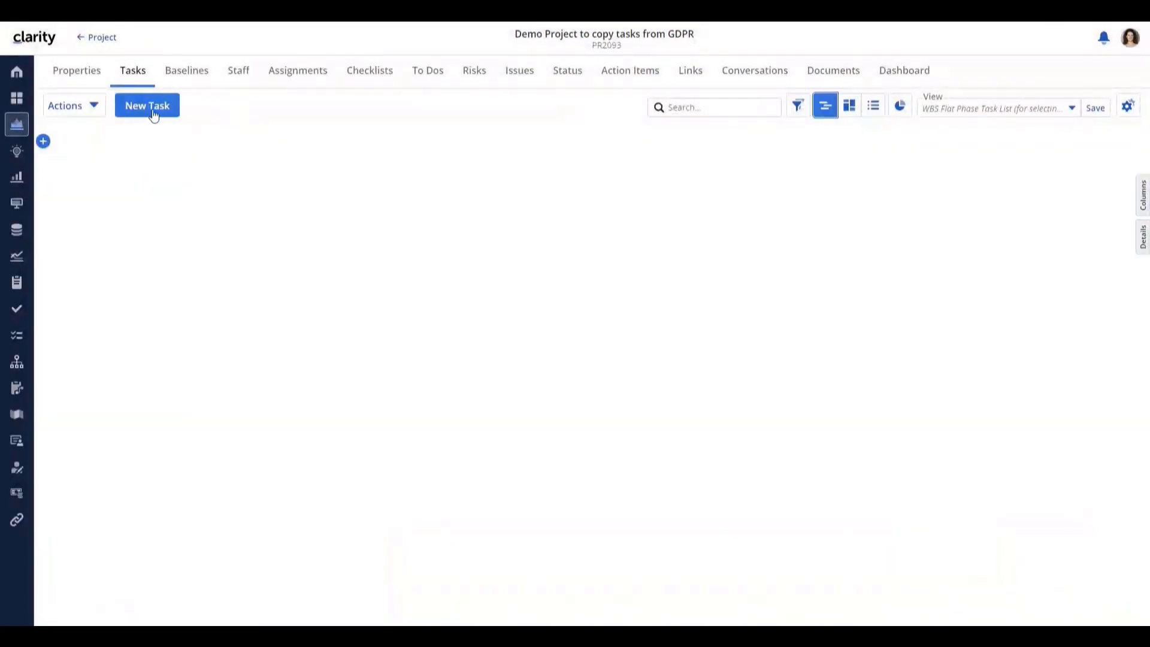
# - Copy all 20 GDPR Compliance - Loan Application tasks into Demo Project again, appended from WBS 7
pyautogui.click(62, 106)
pyautogui.click(73, 190)
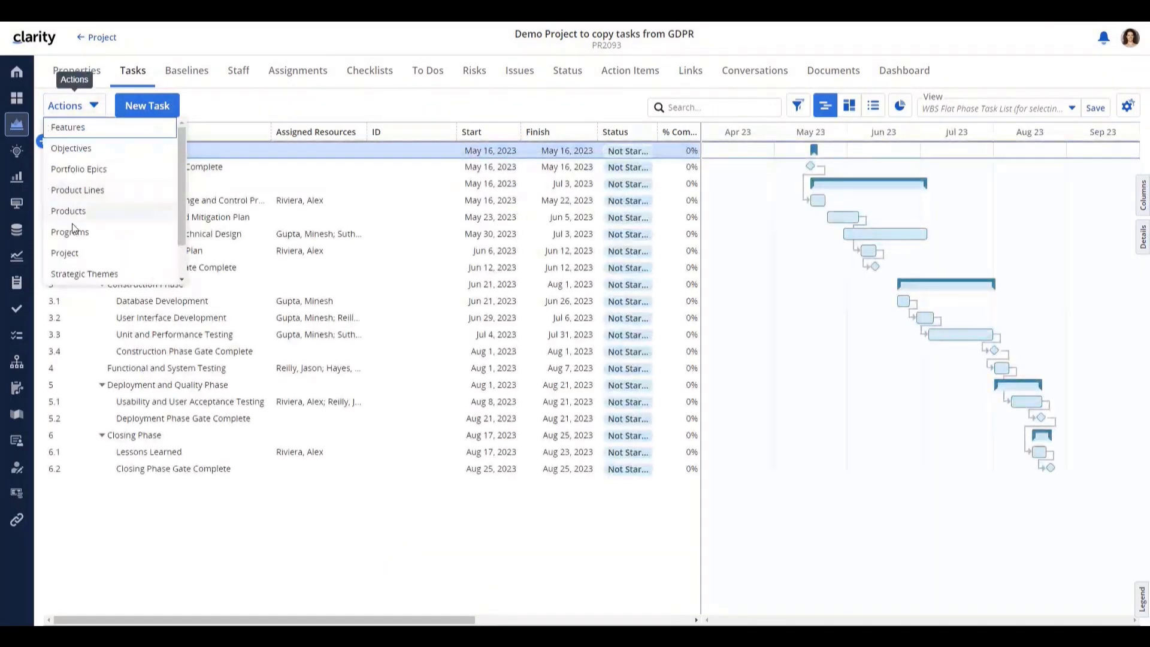
pyautogui.click(74, 250)
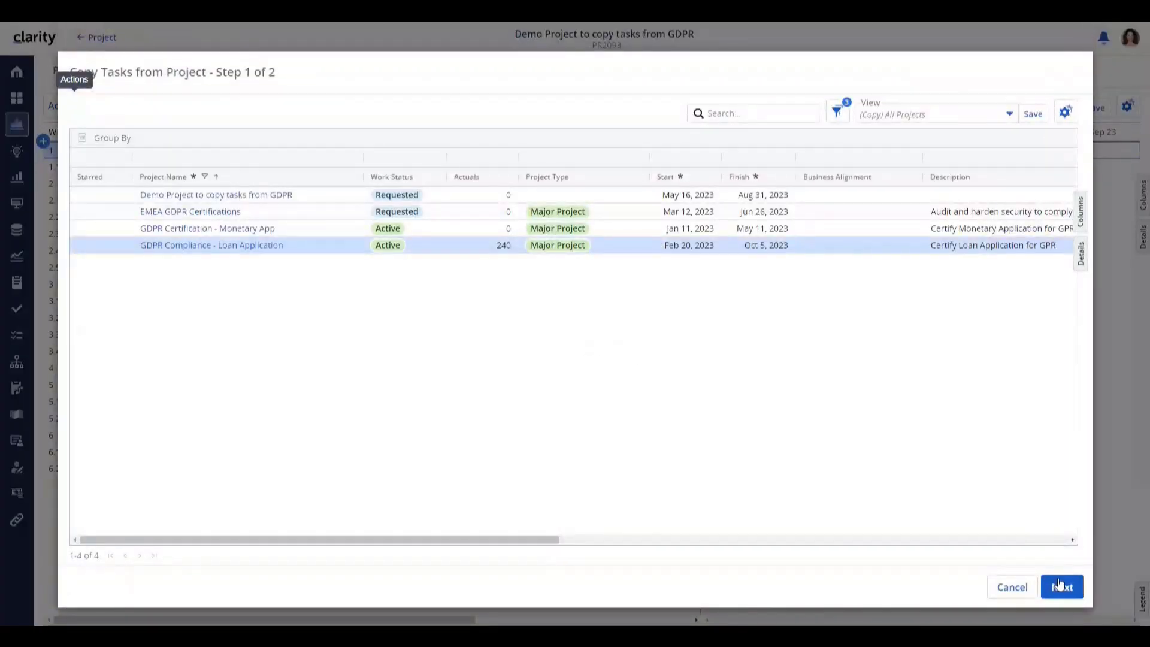
pyautogui.click(1060, 579)
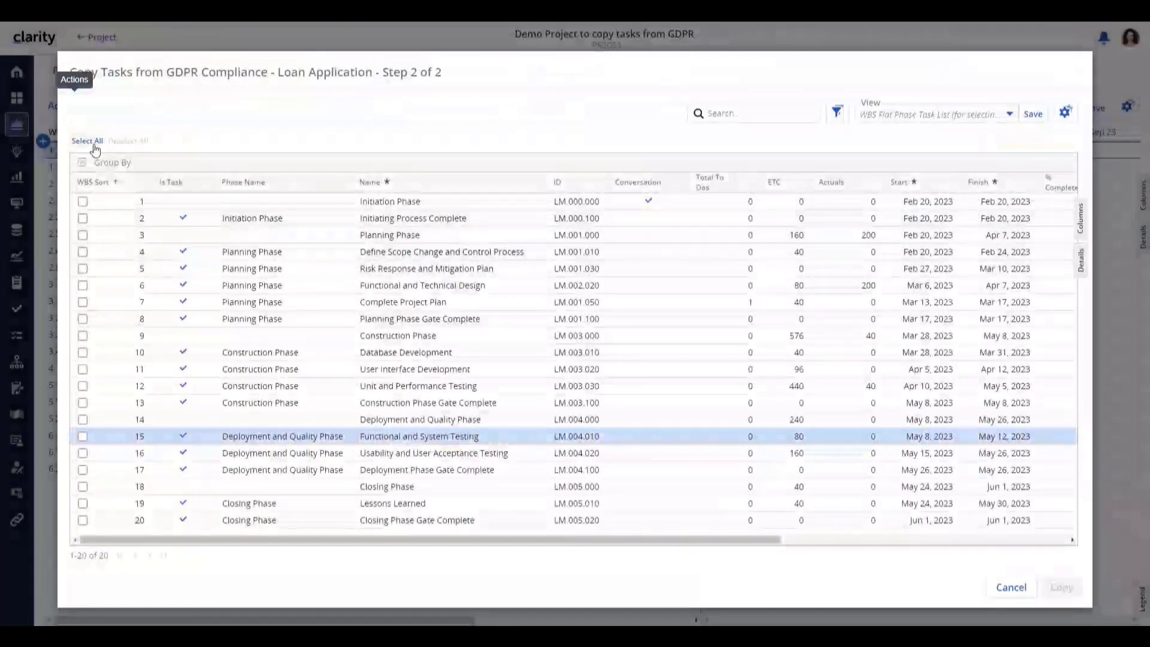
pyautogui.click(90, 142)
pyautogui.click(1062, 586)
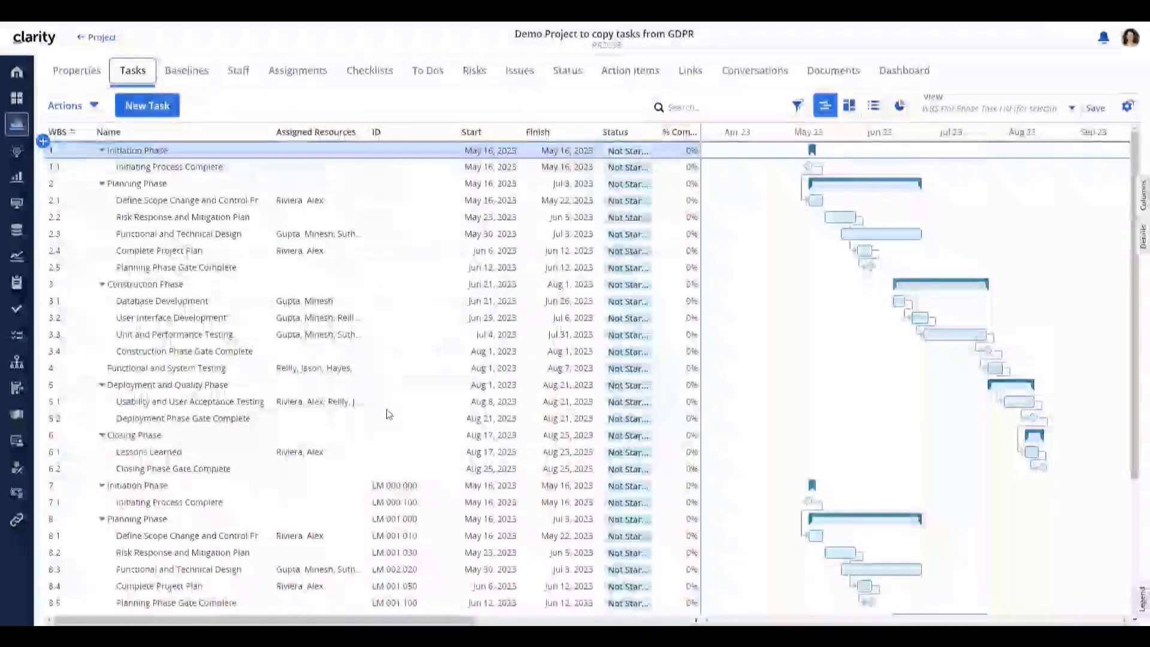
# - Collapse all phases in Demo Project's task list, then go to the Investments page
pyautogui.rightClick(123, 153)
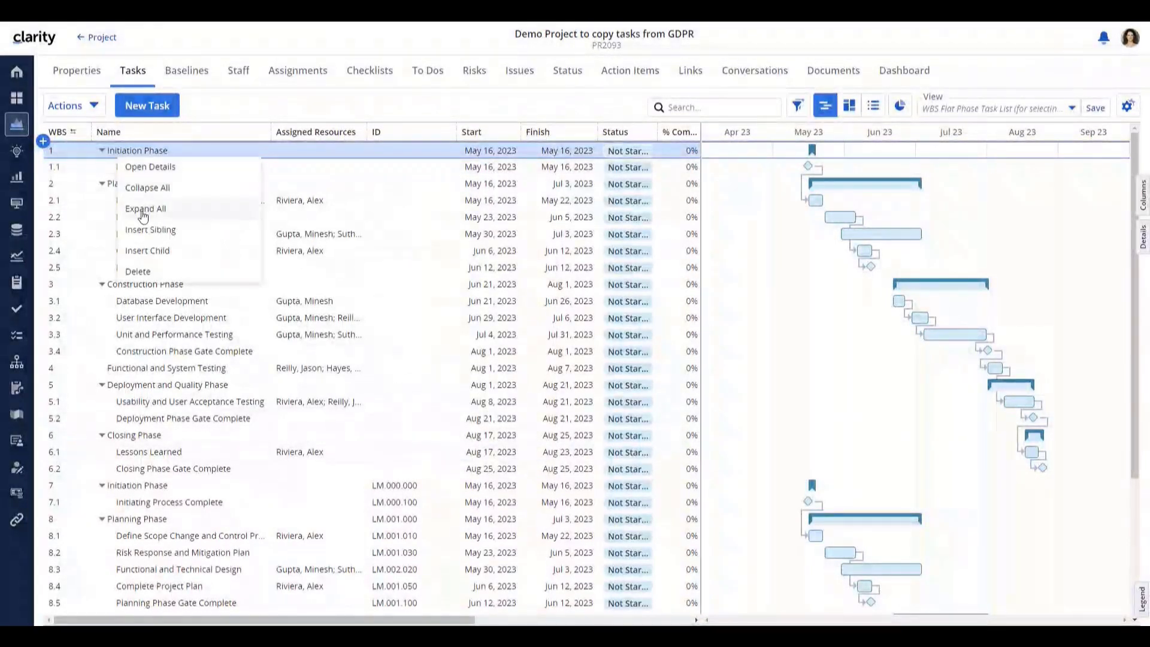
pyautogui.click(145, 189)
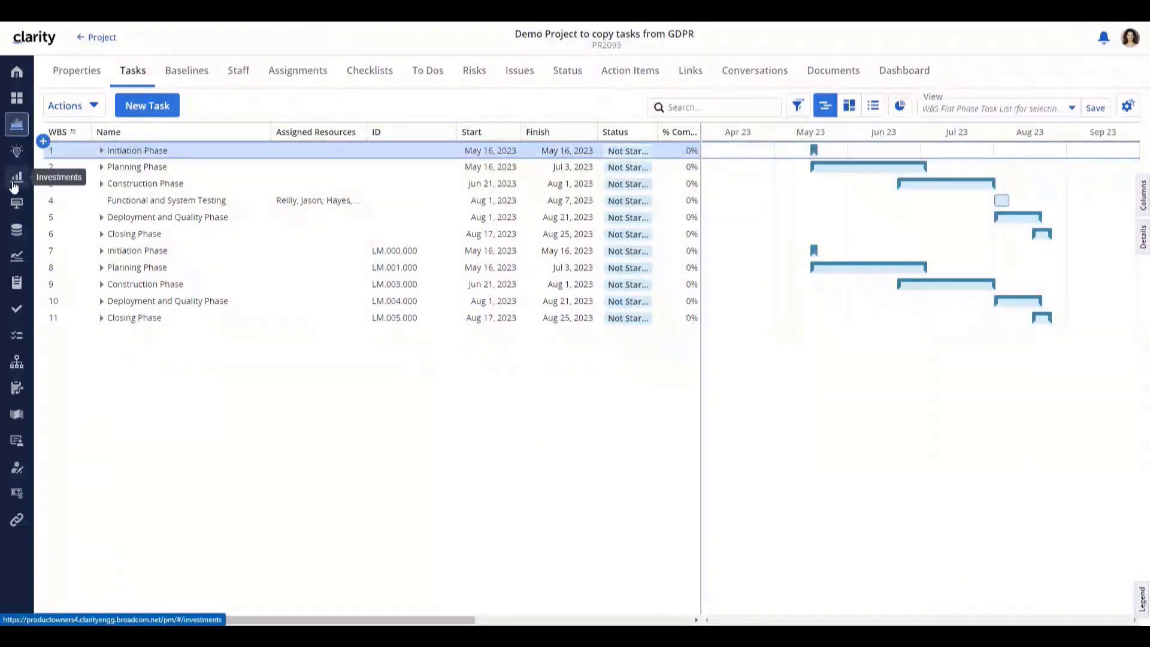
pyautogui.click(15, 182)
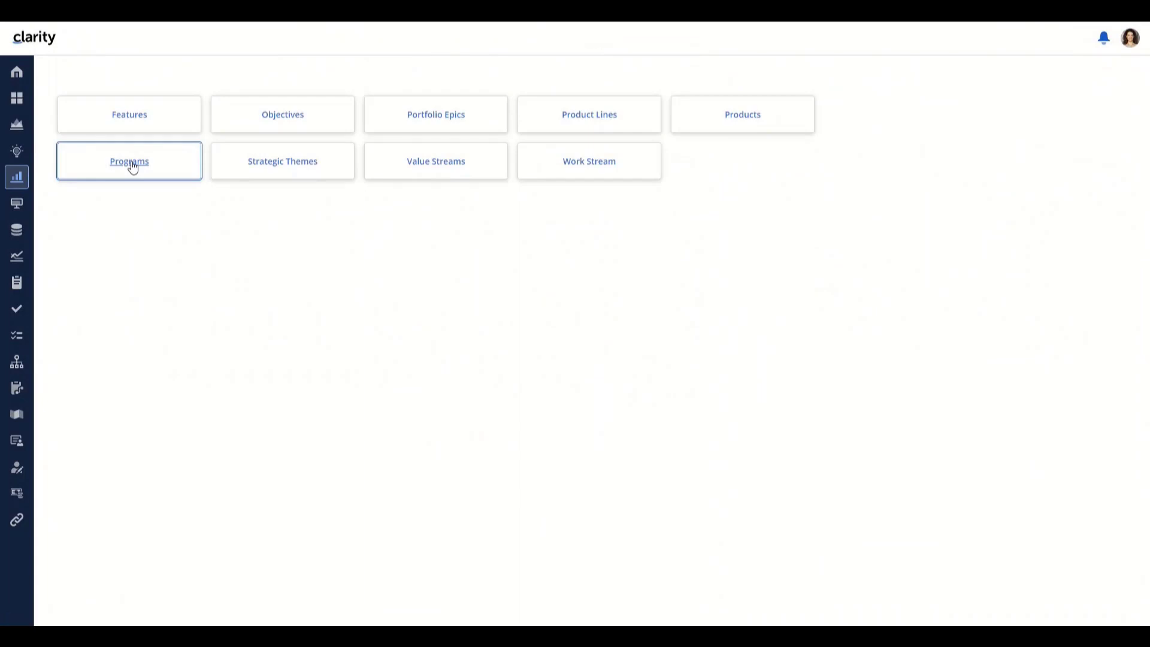
# - Add a program named 'Demo CIT for copying tasks' in the Programs list and open it
pyautogui.click(131, 163)
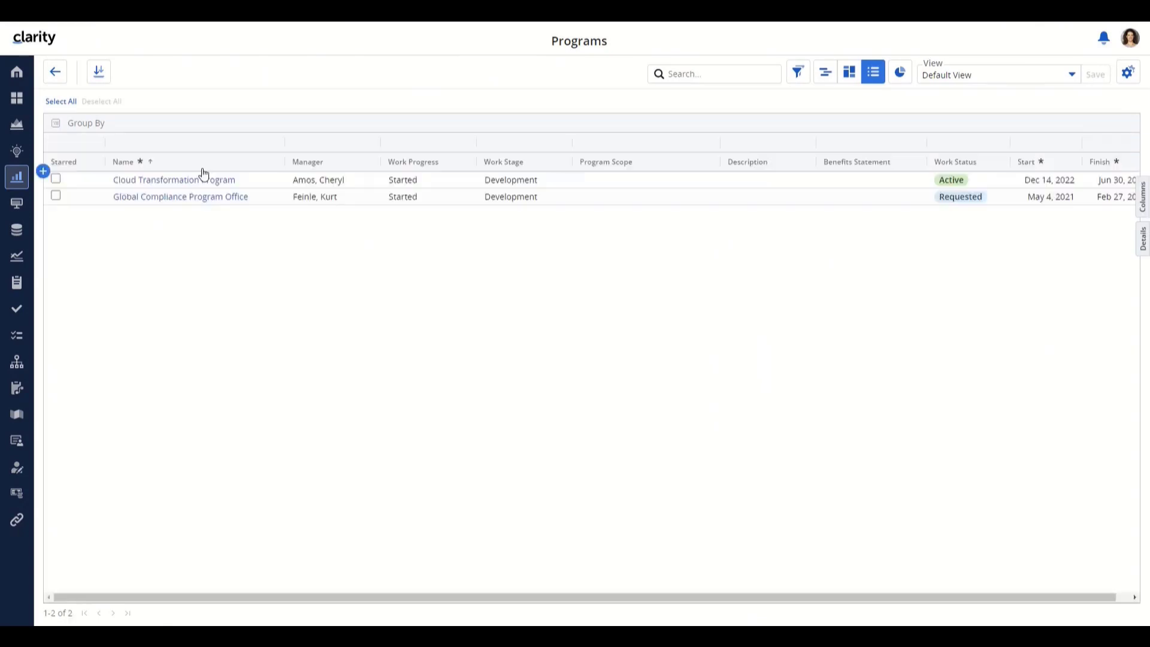
pyautogui.click(43, 171)
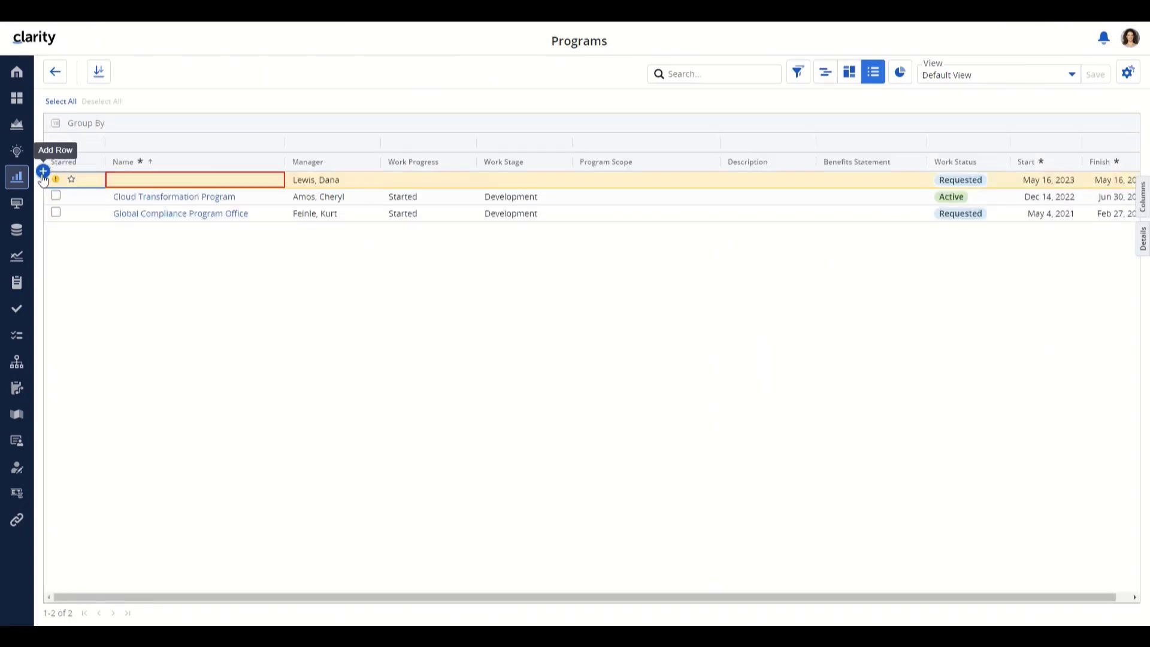
pyautogui.click(158, 182)
pyautogui.write('Demo')
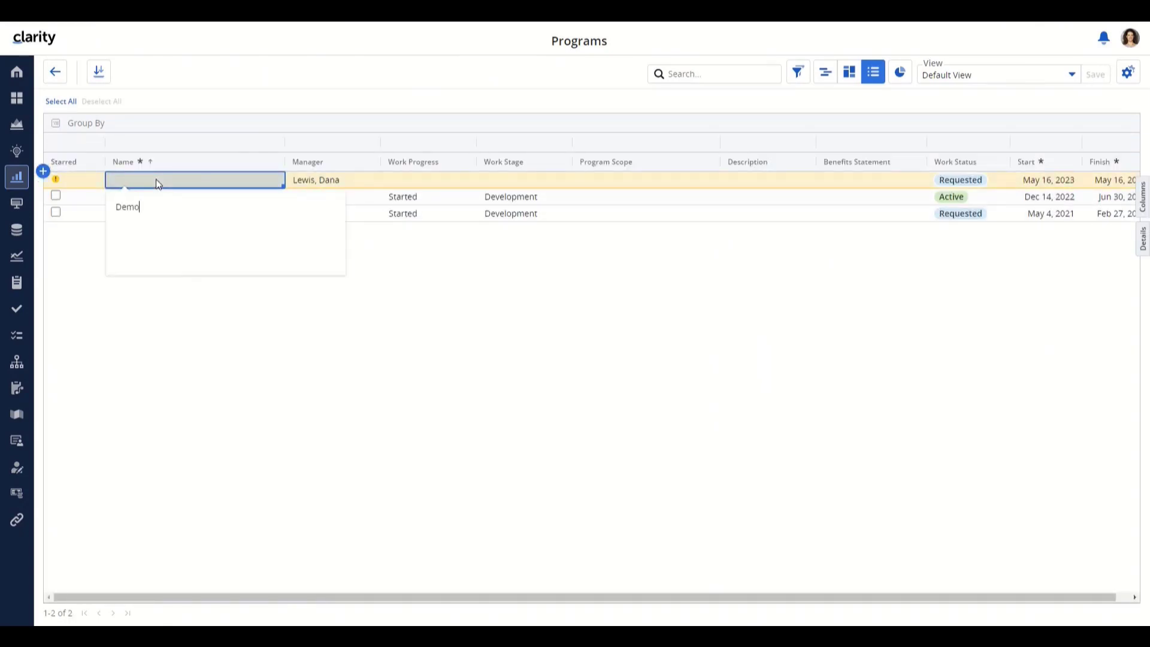
pyautogui.write(' CIT for copying tasks')
pyautogui.press('Return')
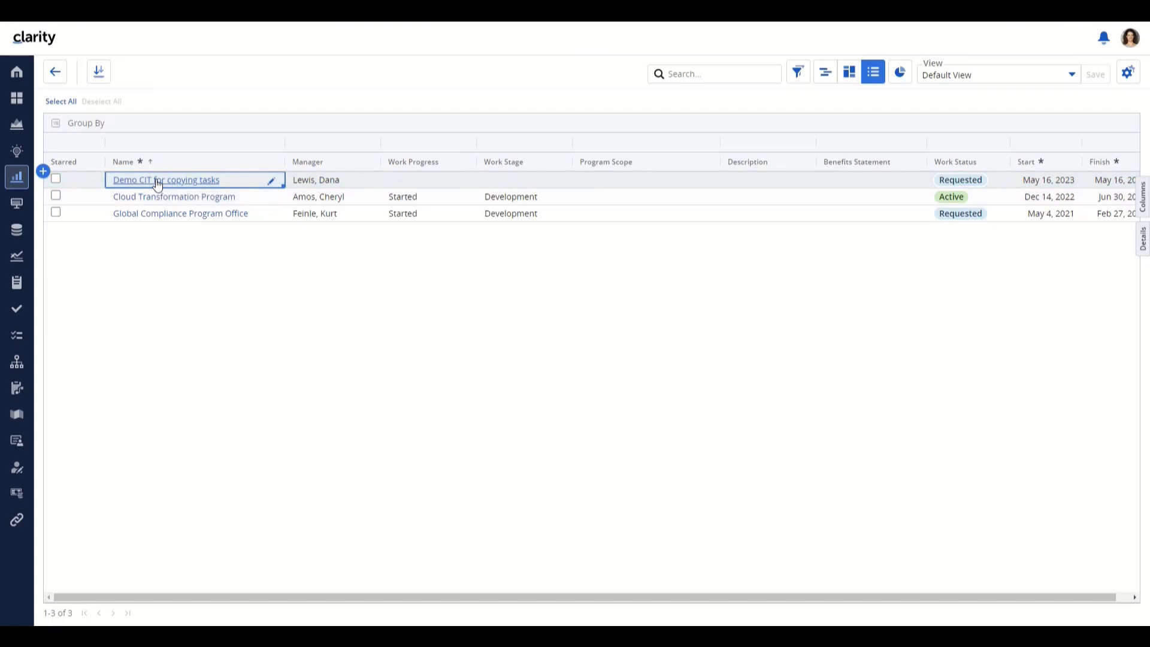
pyautogui.click(158, 183)
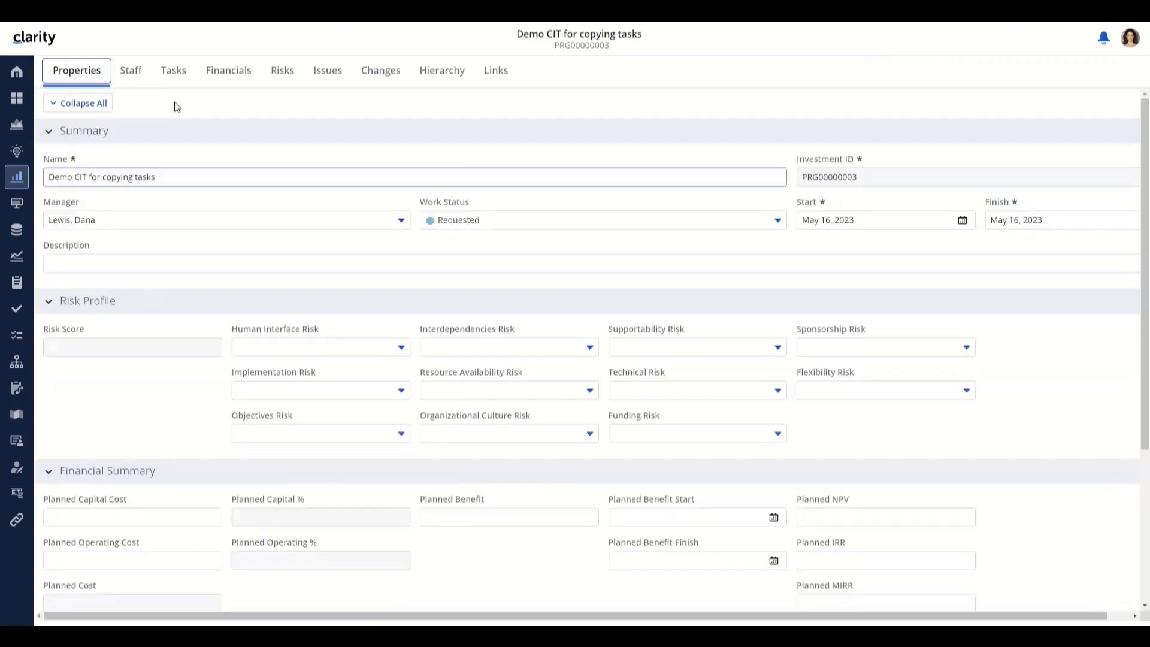
# - Show the Demo CIT program's empty Tasks list and its Actions menu
pyautogui.click(184, 78)
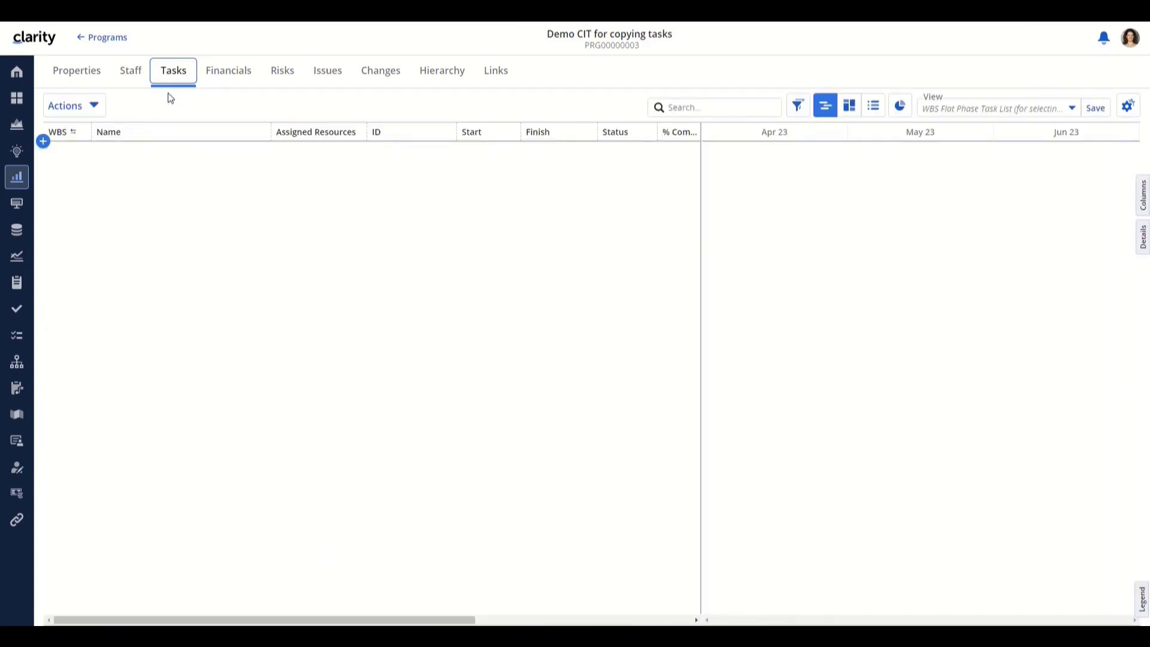
pyautogui.click(98, 112)
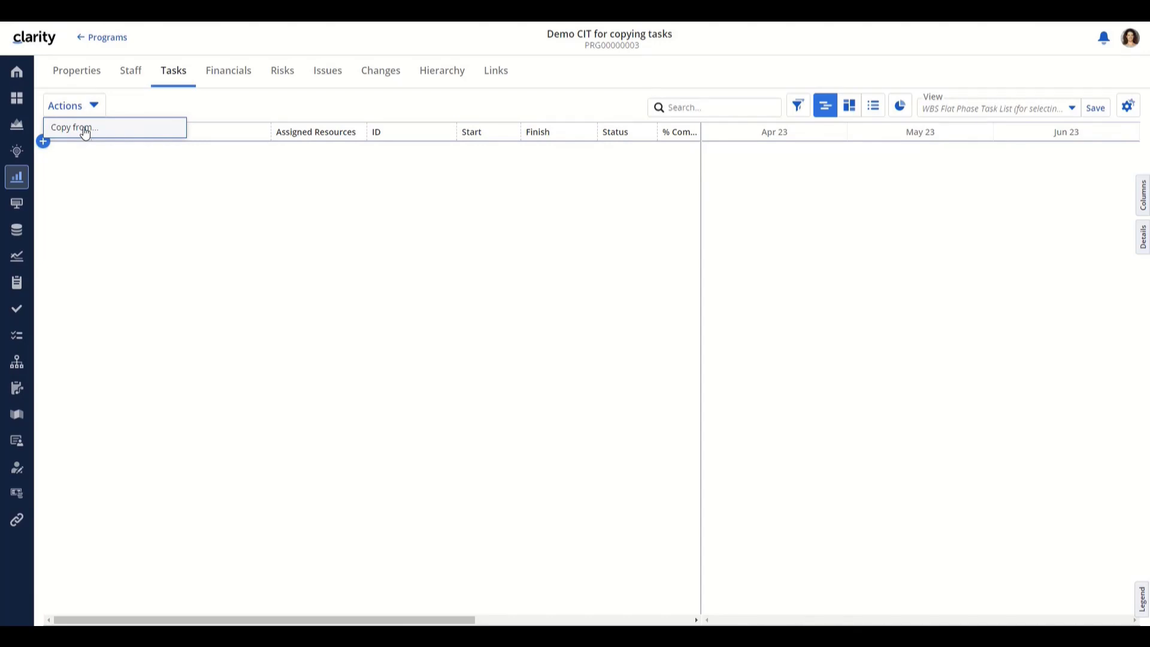
# - Copy from a project, choosing 'Demo Project to copy tasks from GDPR' as the source
pyautogui.click(85, 133)
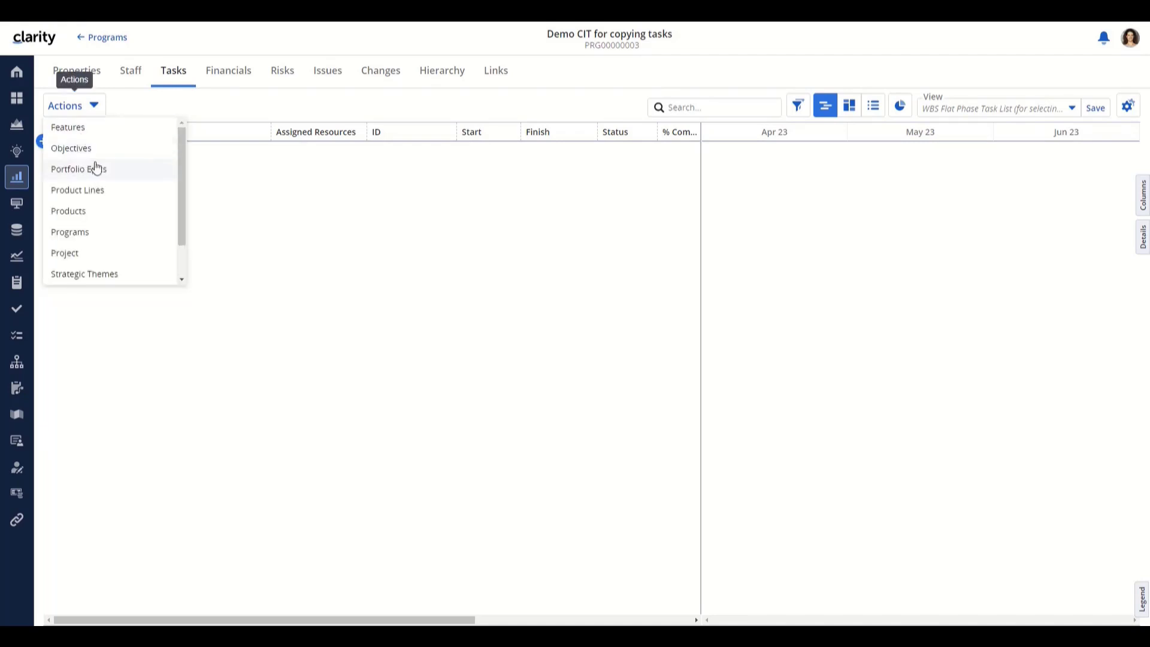
pyautogui.click(68, 254)
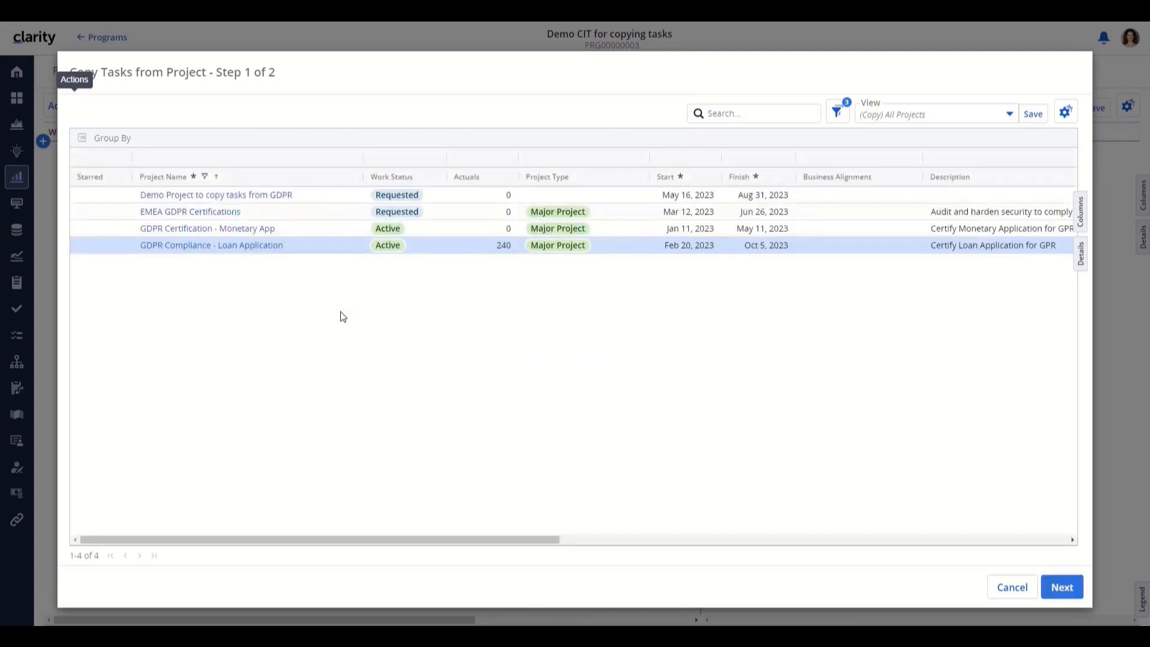
pyautogui.click(240, 199)
pyautogui.click(1061, 587)
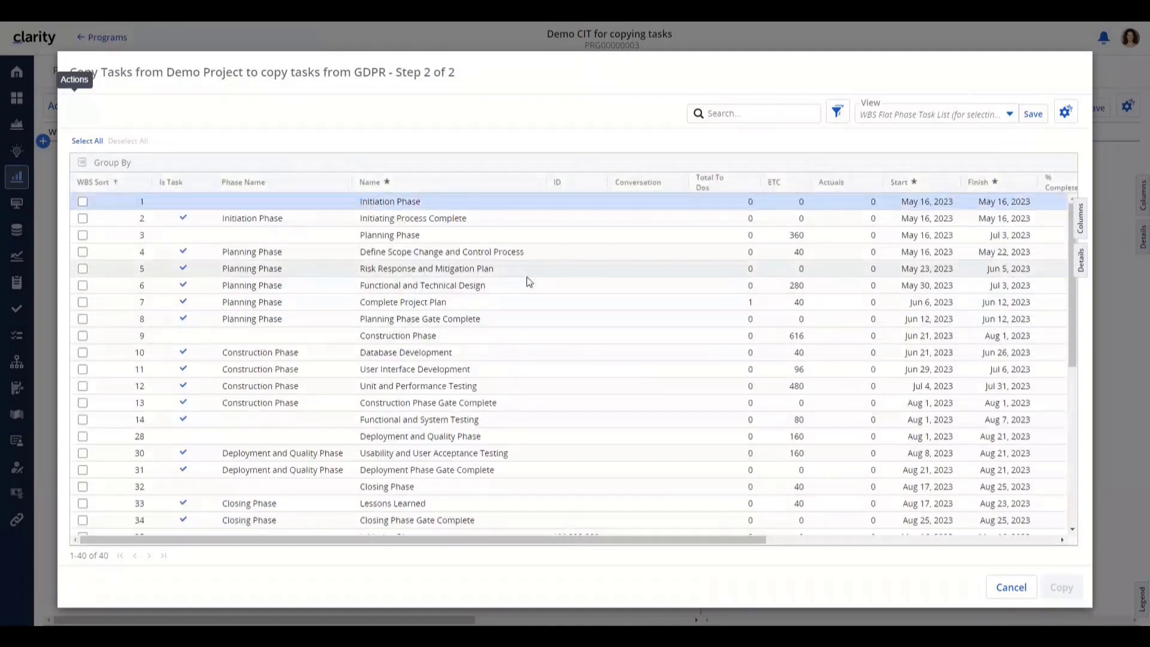
# - Copy the Initiation, Planning, Construction, Deployment and Quality, and Closing phases into the program
pyautogui.scroll(-10, 530, 280)
pyautogui.scroll(10, 530, 280)
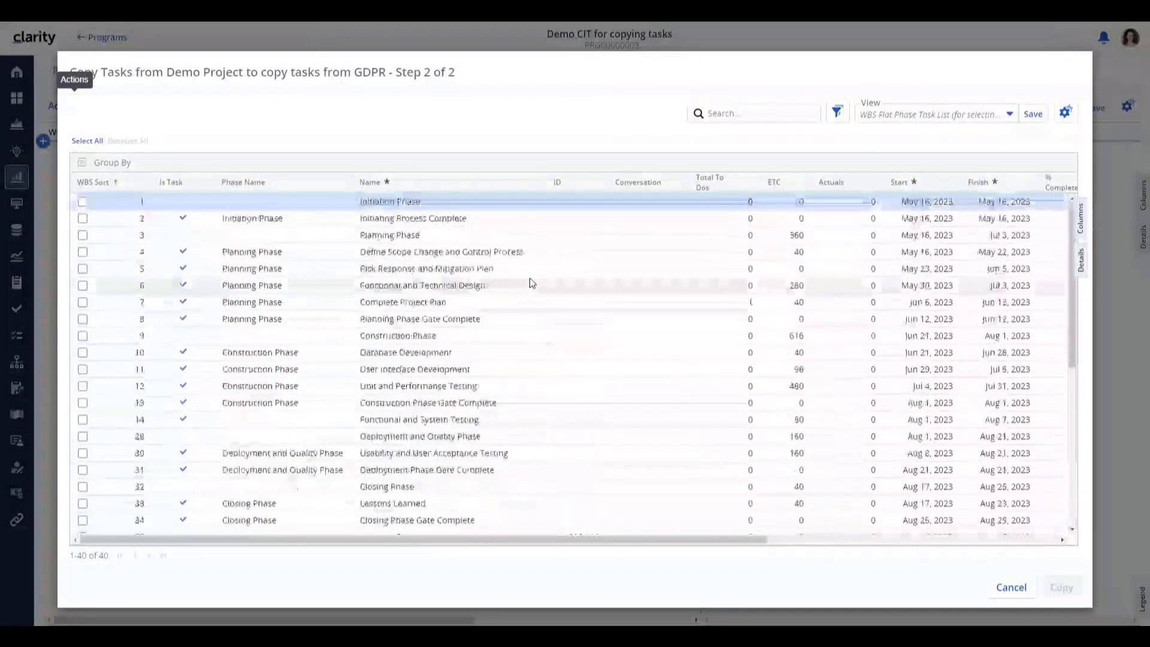
pyautogui.click(82, 202)
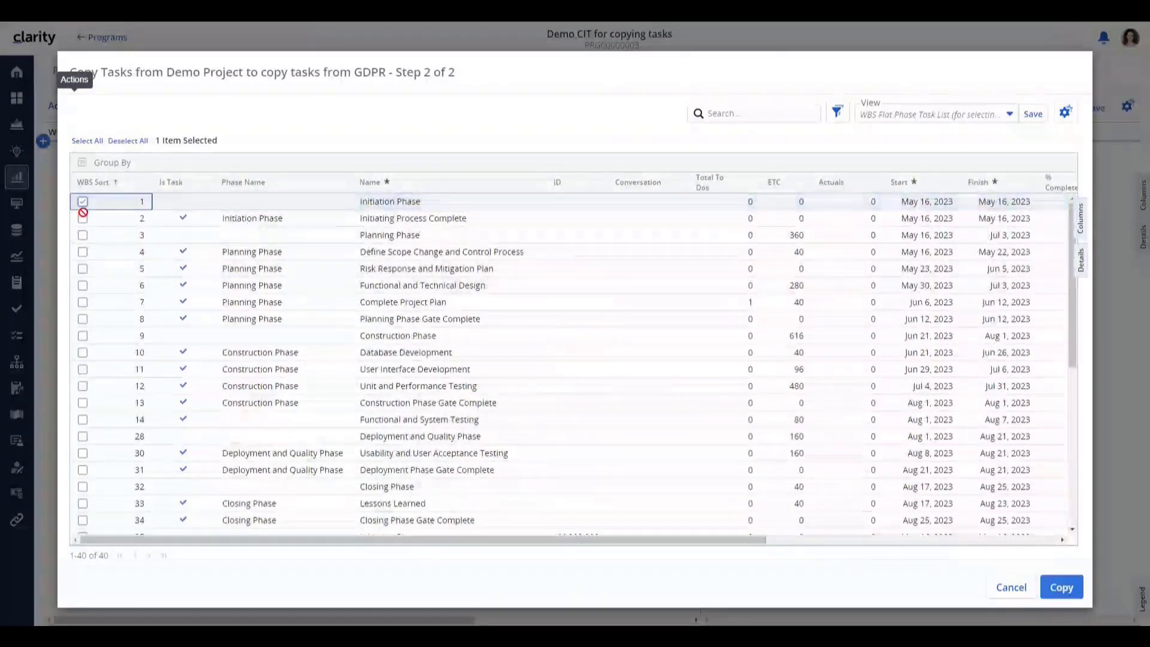
pyautogui.click(82, 235)
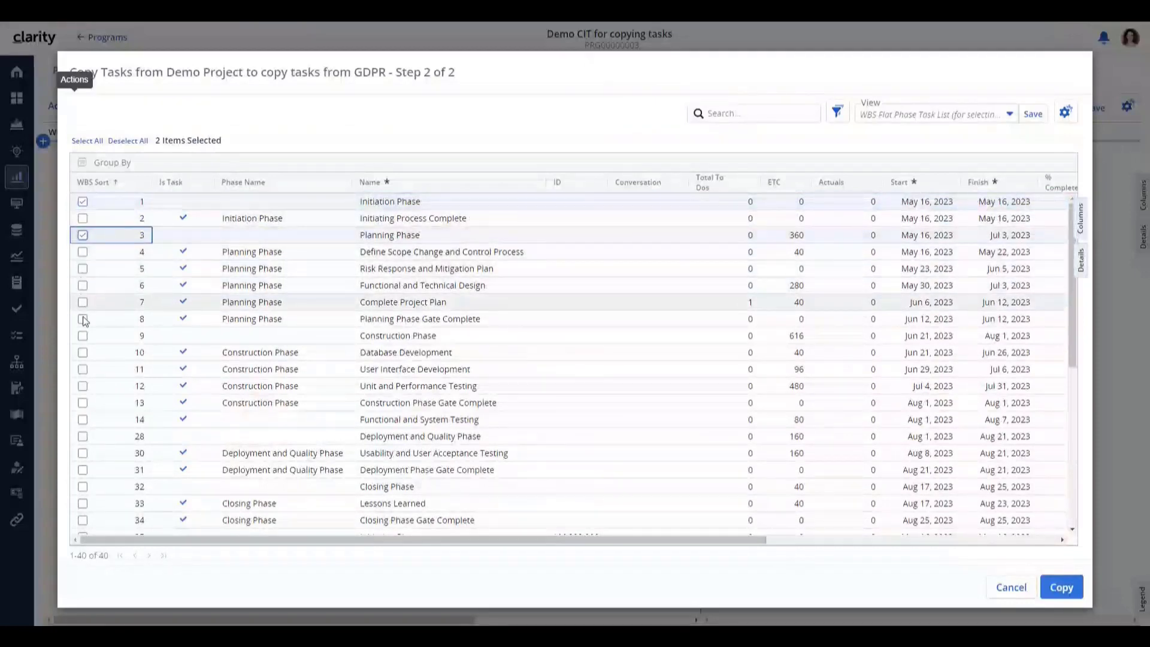
pyautogui.click(83, 336)
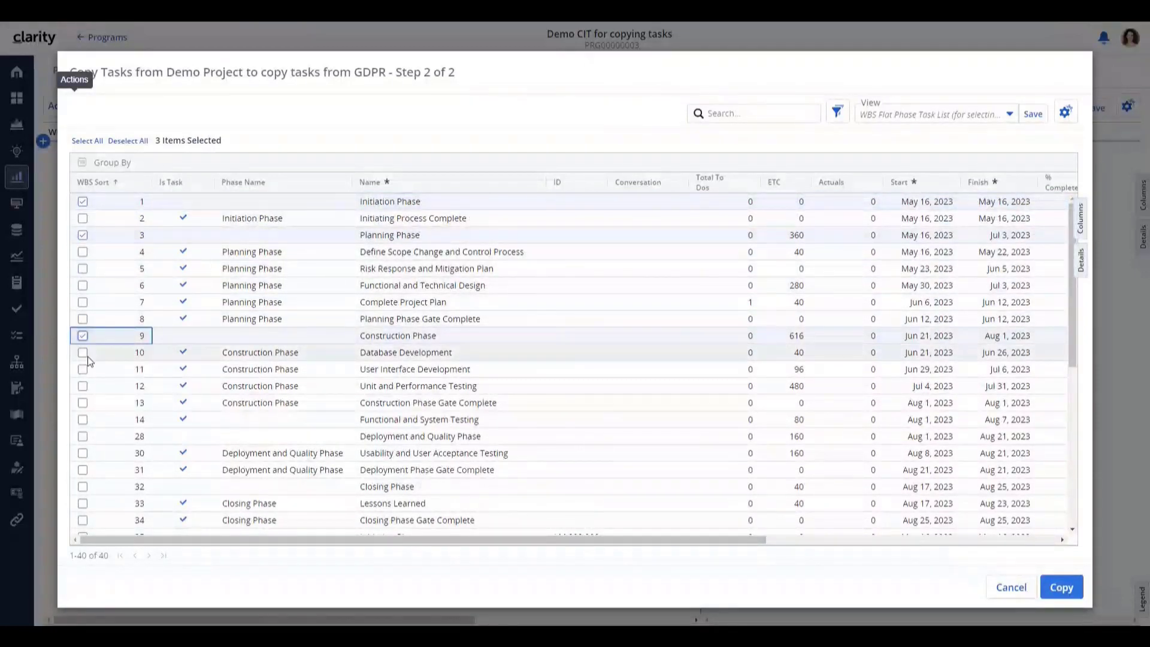
pyautogui.click(82, 436)
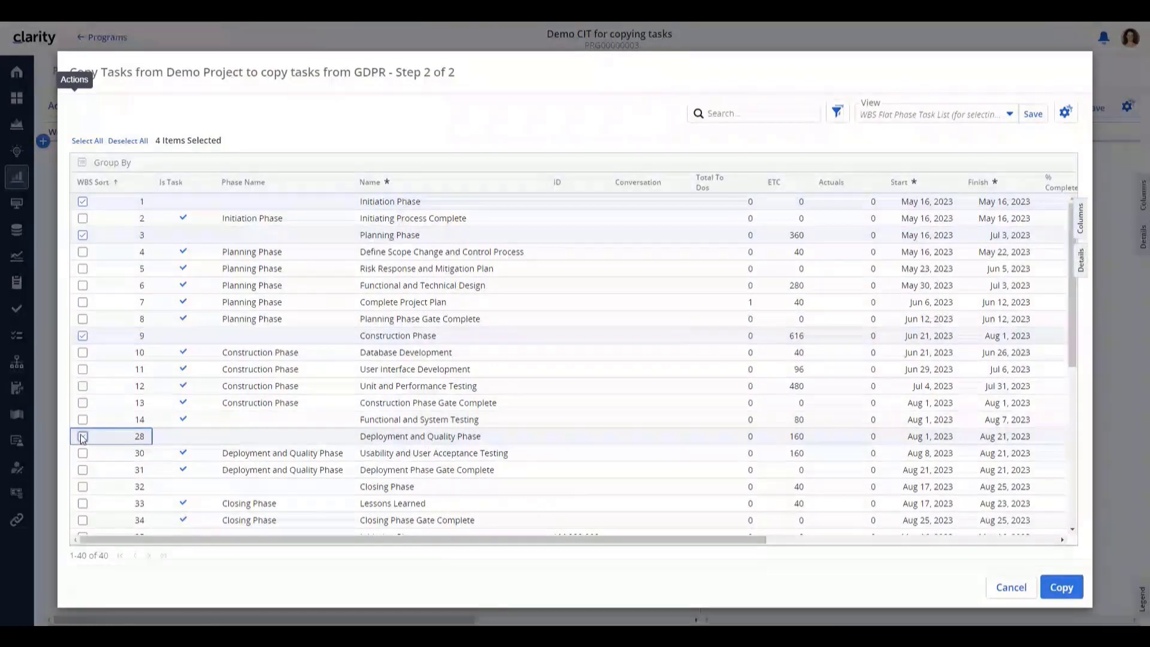
pyautogui.scroll(-1, 84, 433)
pyautogui.click(85, 426)
pyautogui.click(1060, 587)
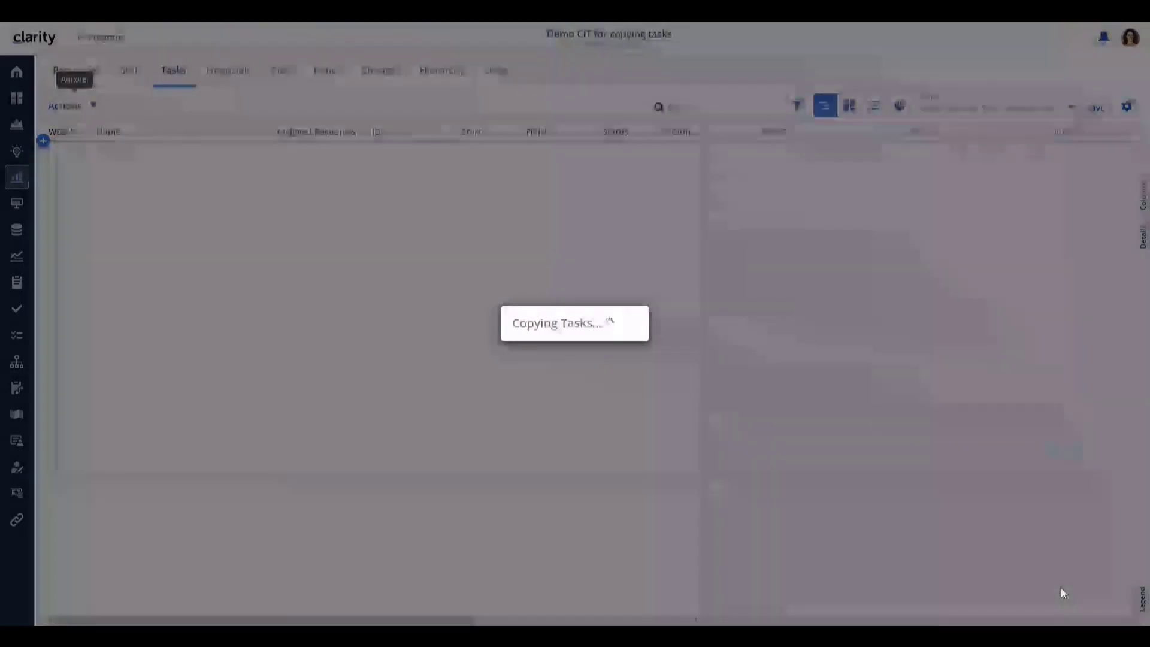